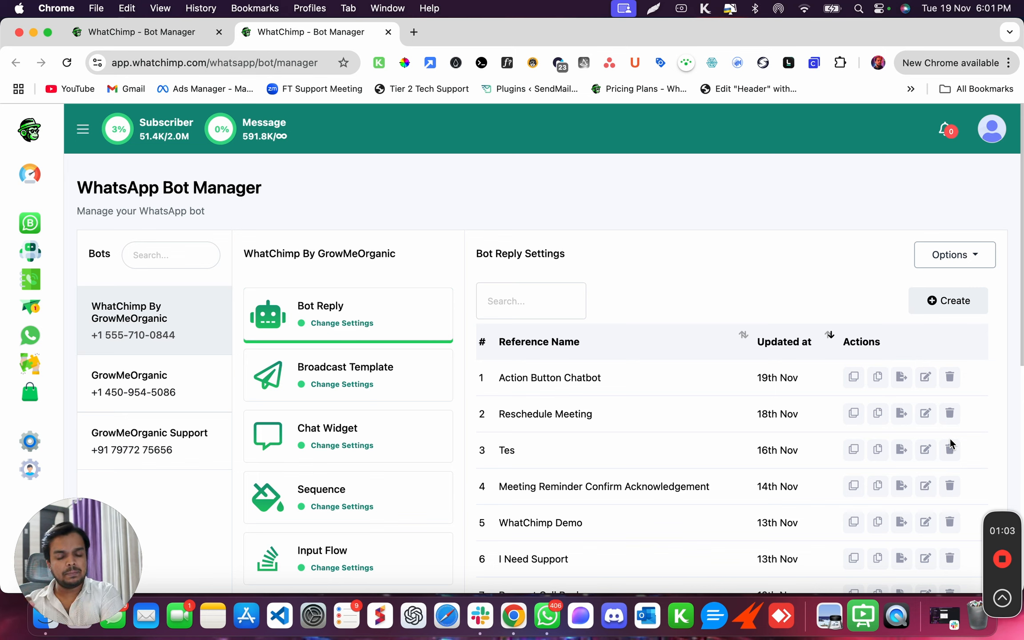
- Create a new bot reply flow and set its trigger keyword to "Follow Up" with string matching
click(950, 439)
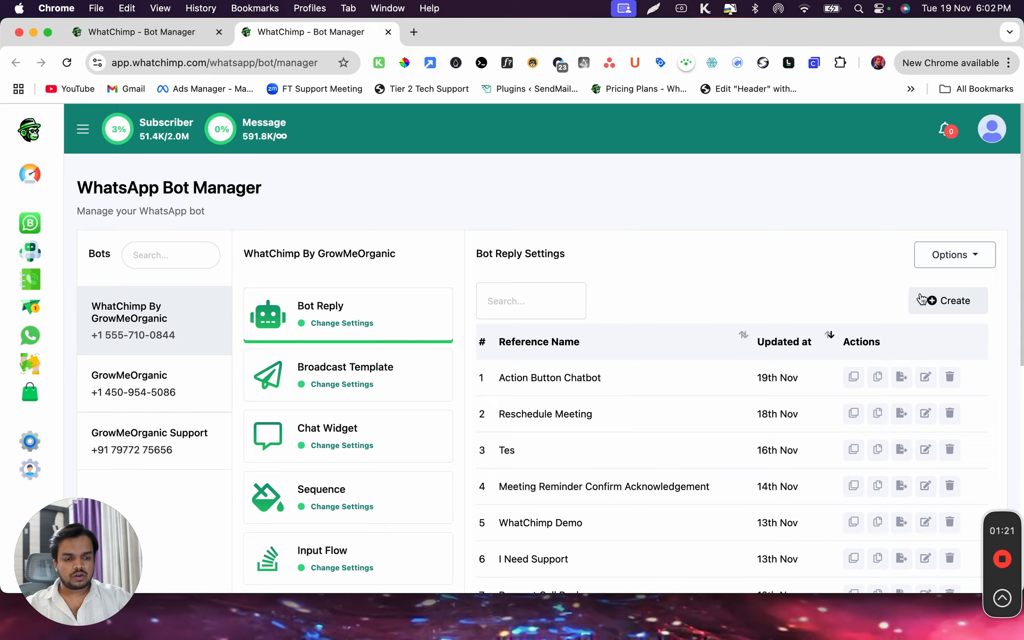
click(939, 301)
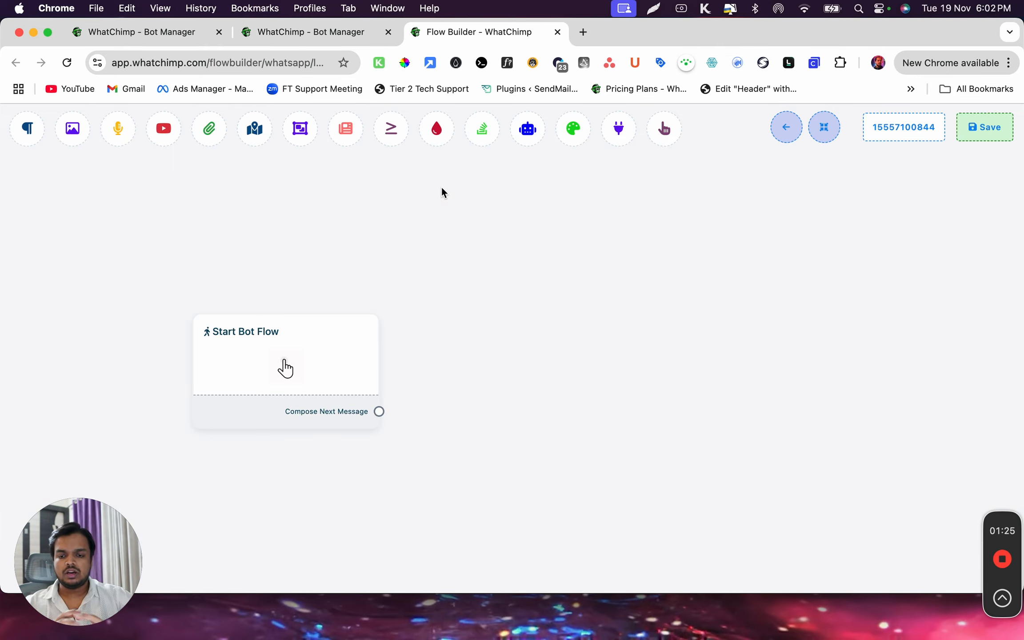
click(301, 363)
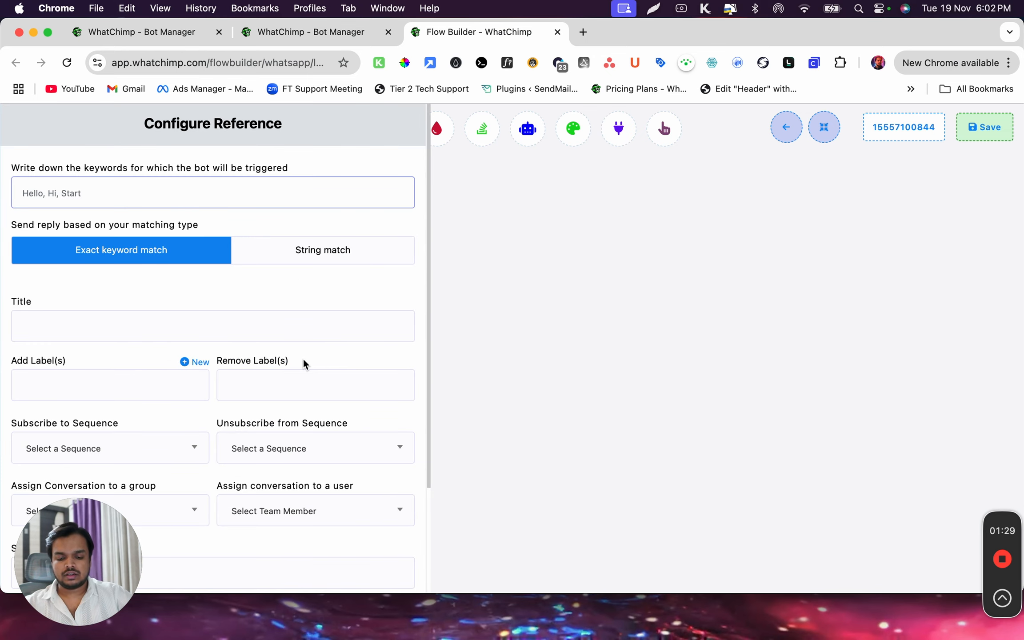
text(Se)
key(BackSpace)
key(BackSpace)
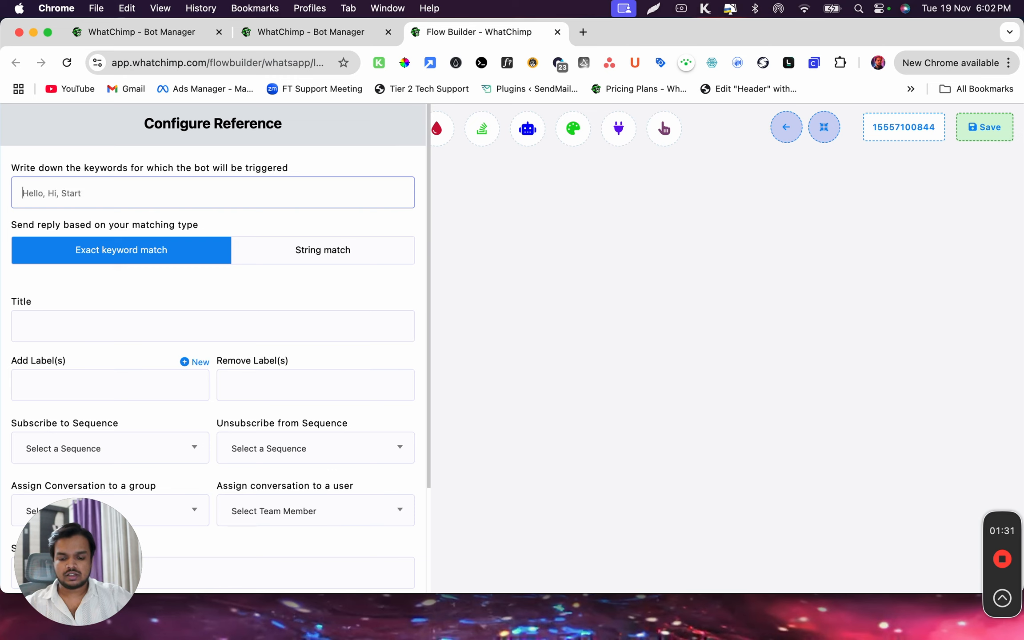
text(Foll)
click(146, 236)
click(305, 256)
- Title the bot flow reference "Follow Up Sequence Chatbot" and save its configuration
scroll(306, 256, down, 5)
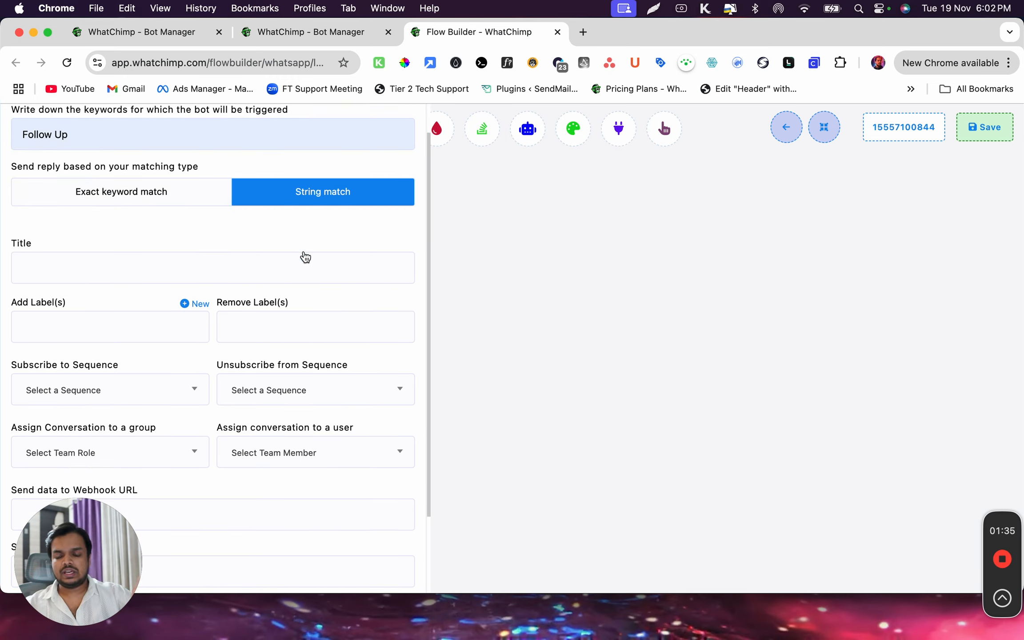
click(128, 203)
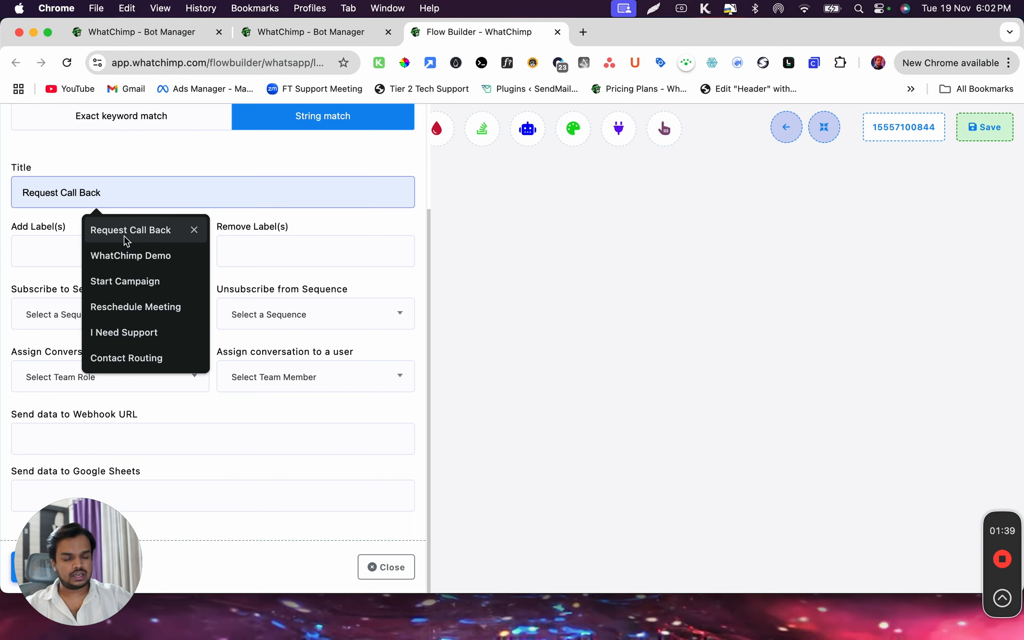
scroll(123, 213, up, 3)
click(121, 189)
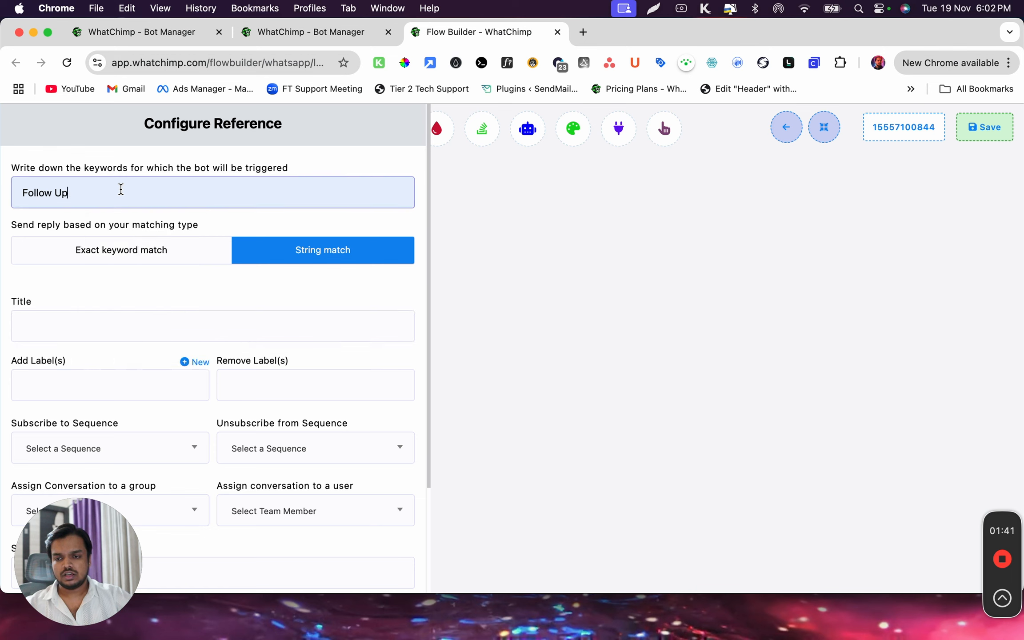
key(alt+shift+Left)
key(alt+shift+Left)
key(super+c)
click(107, 328)
key(super+v)
text(Sequence Chatbot)
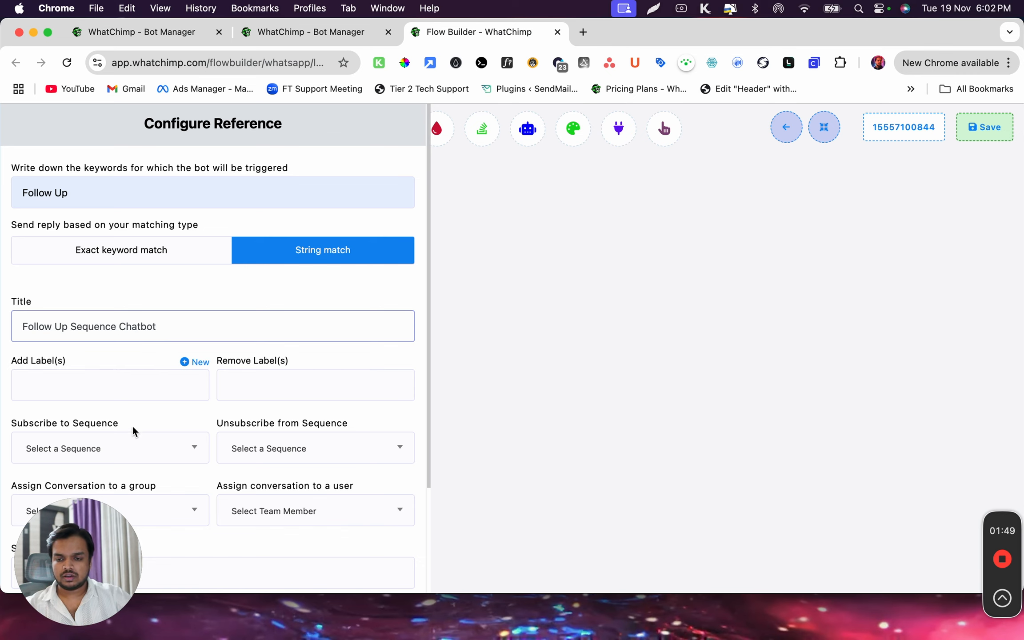
scroll(133, 431, down, 3)
click(45, 568)
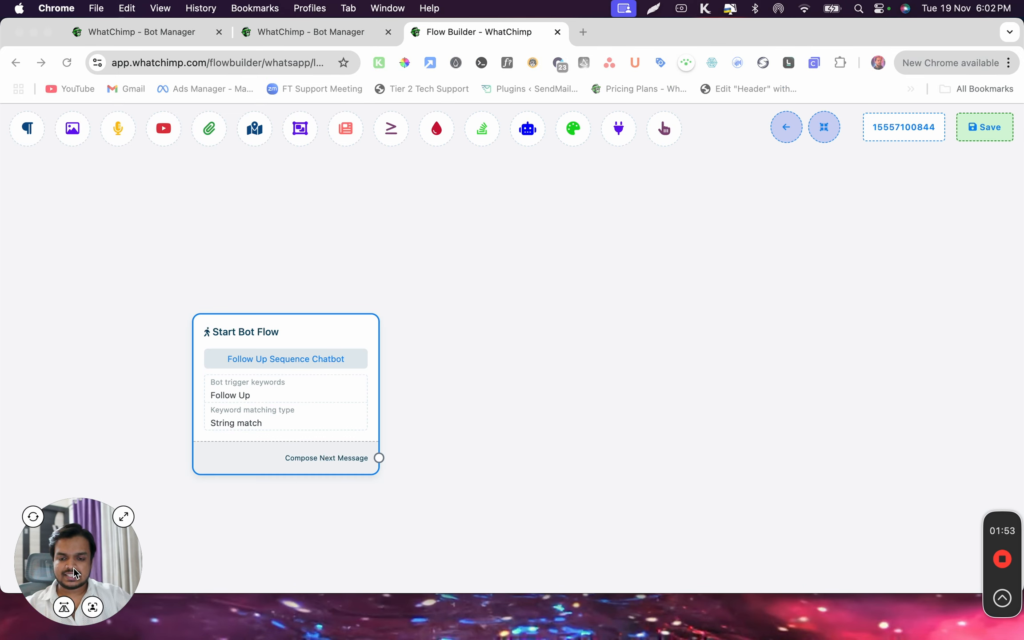
- Add an Interactive message as the next message of the Start Bot Flow block and place it beside that block
drag(265, 320, 178, 238)
drag(264, 368, 377, 224)
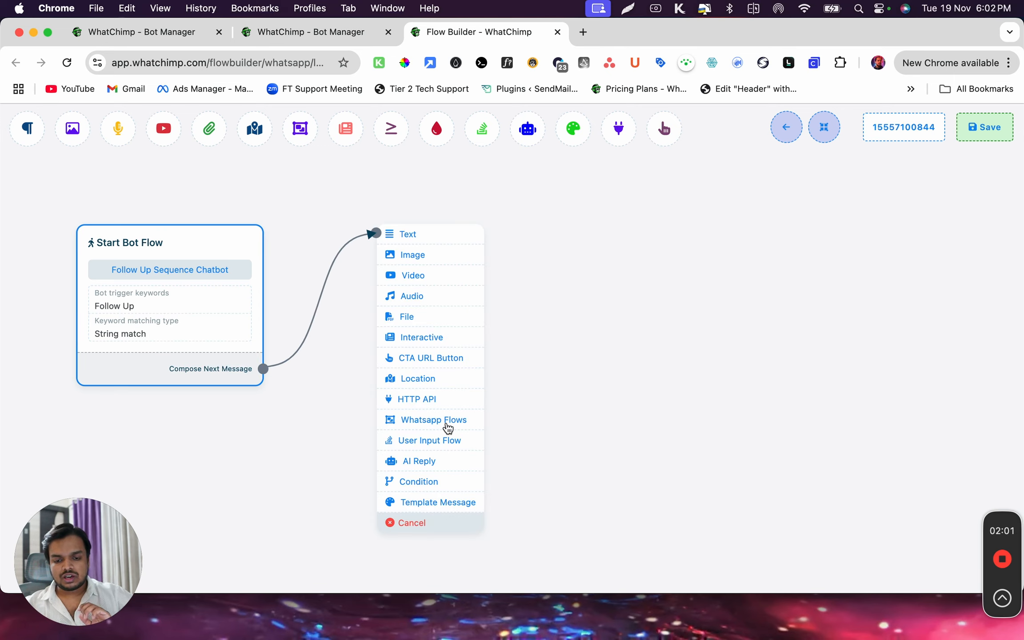
click(435, 338)
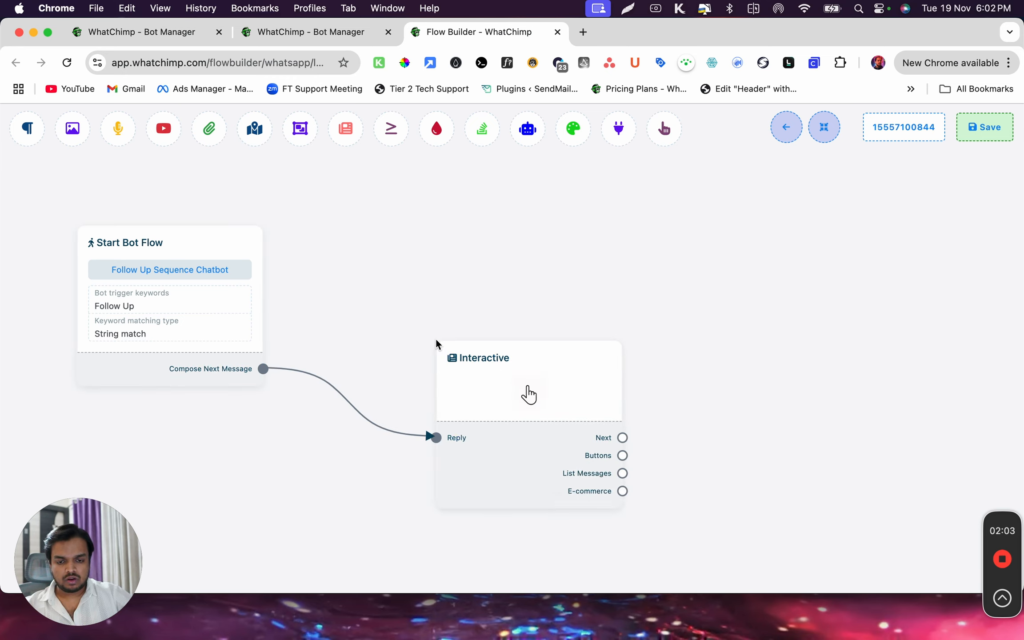
drag(522, 456, 435, 328)
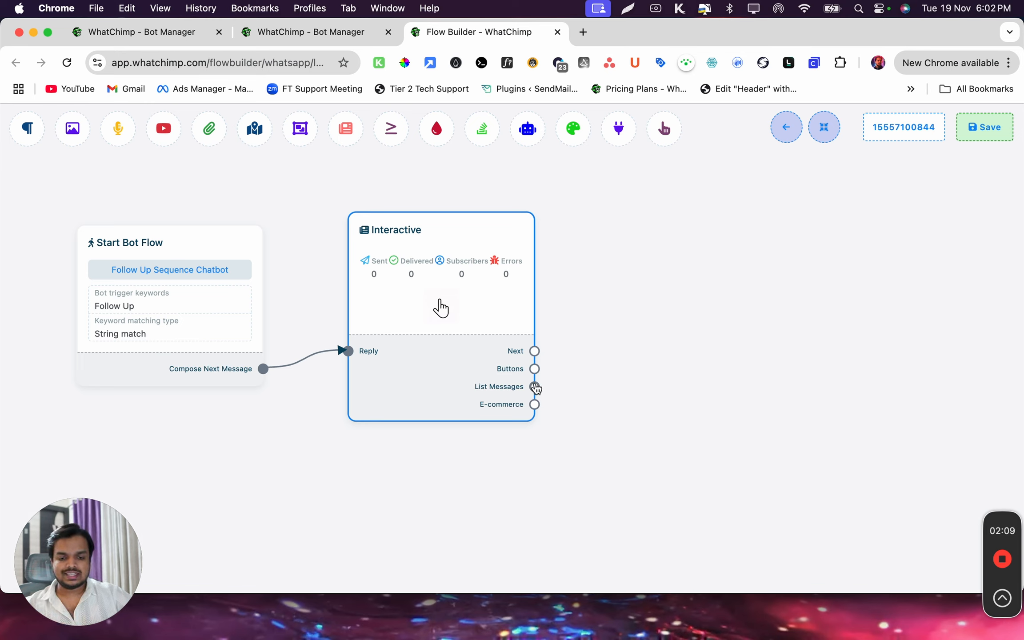
drag(489, 333, 450, 329)
- Set the Interactive message body to "Hey, Would you be interested in our product?" and save it
click(450, 329)
click(130, 337)
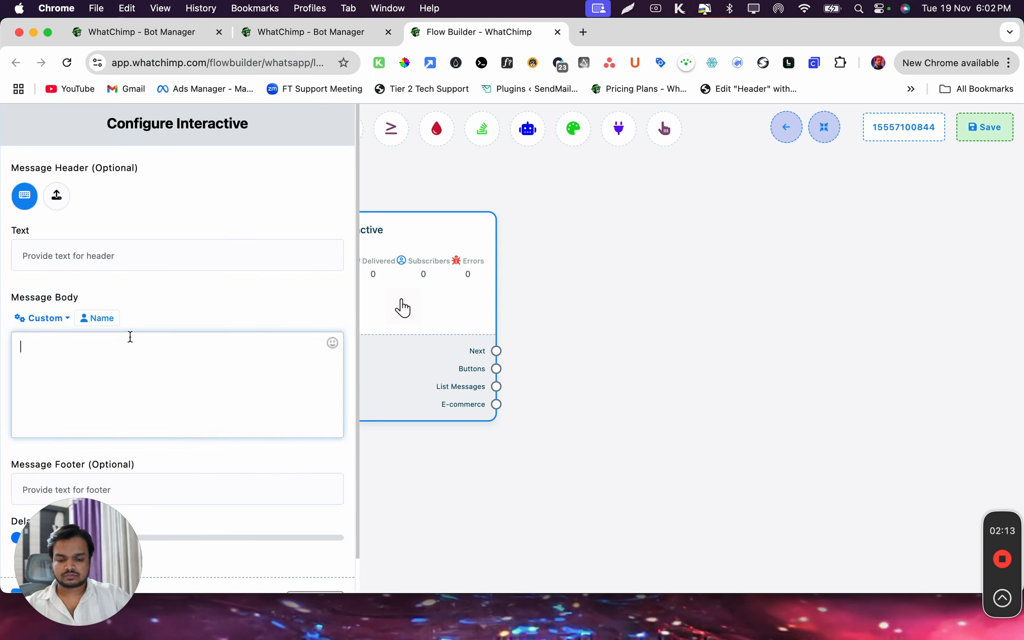
text(Hey,)
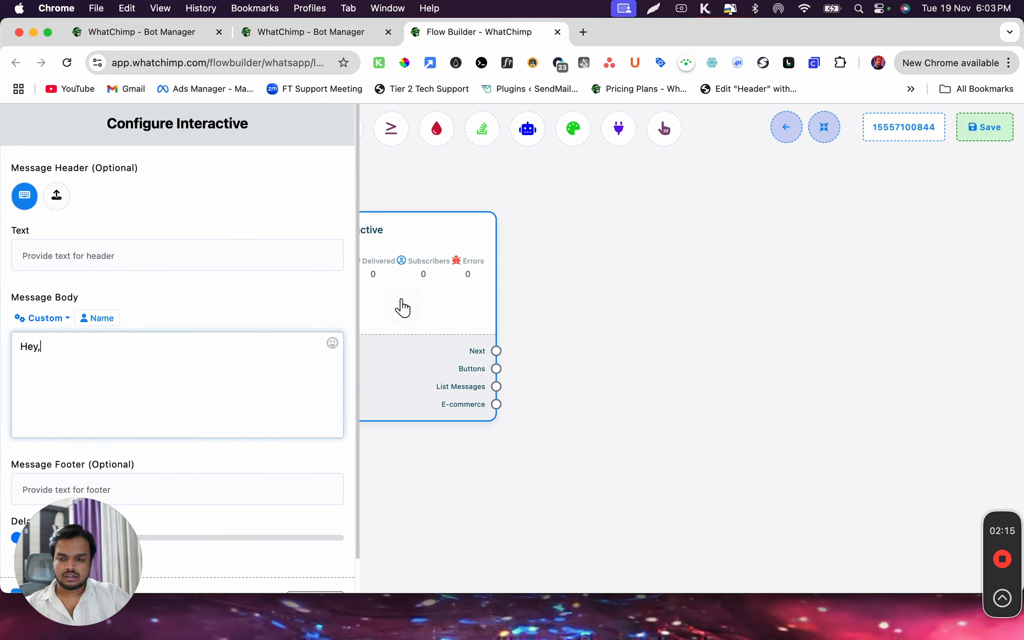
key(Return)
key(Return)
text(Would you be interested in our producct)
key(BackSpace)
key(BackSpace)
text(t?)
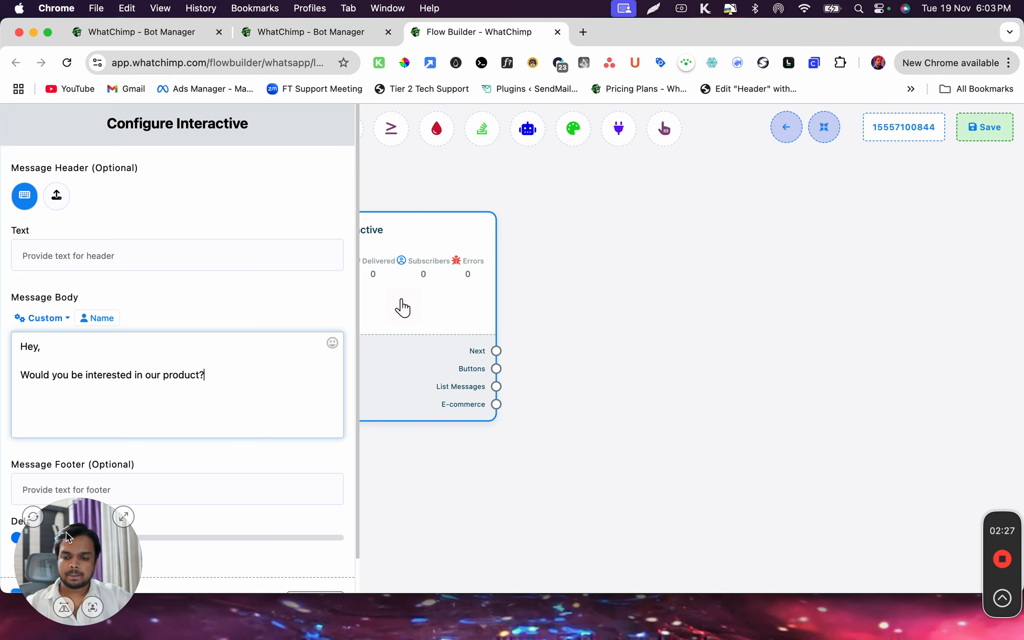
drag(67, 537, 227, 537)
scroll(166, 468, down, 2)
click(49, 569)
- Add a button named "Yes" with the Send Message action to the Interactive message and move it higher on the canvas
drag(510, 395, 574, 282)
double_click(585, 313)
text(Yes)
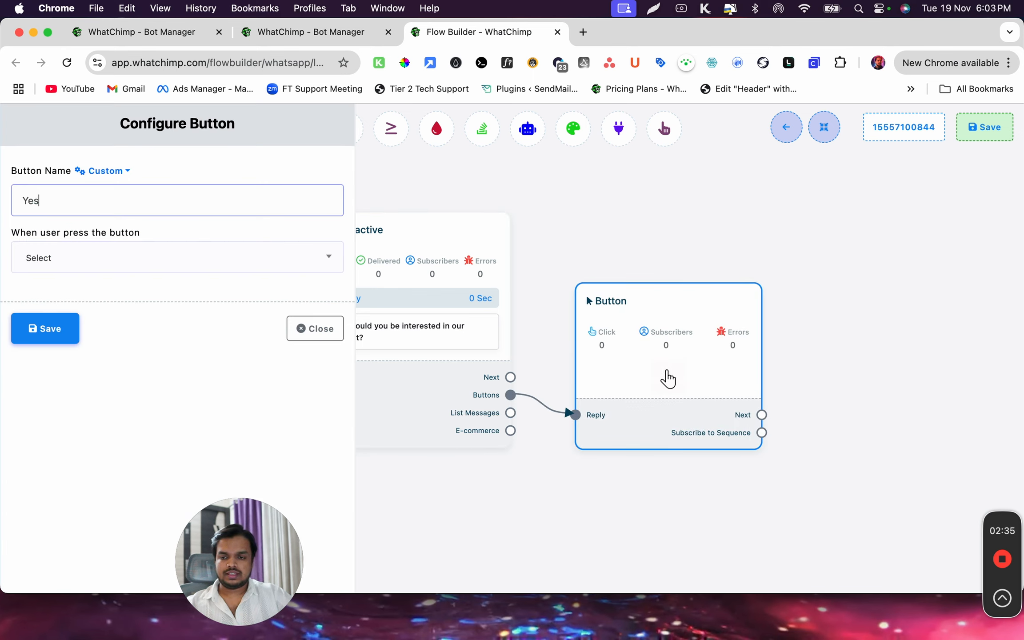
click(96, 263)
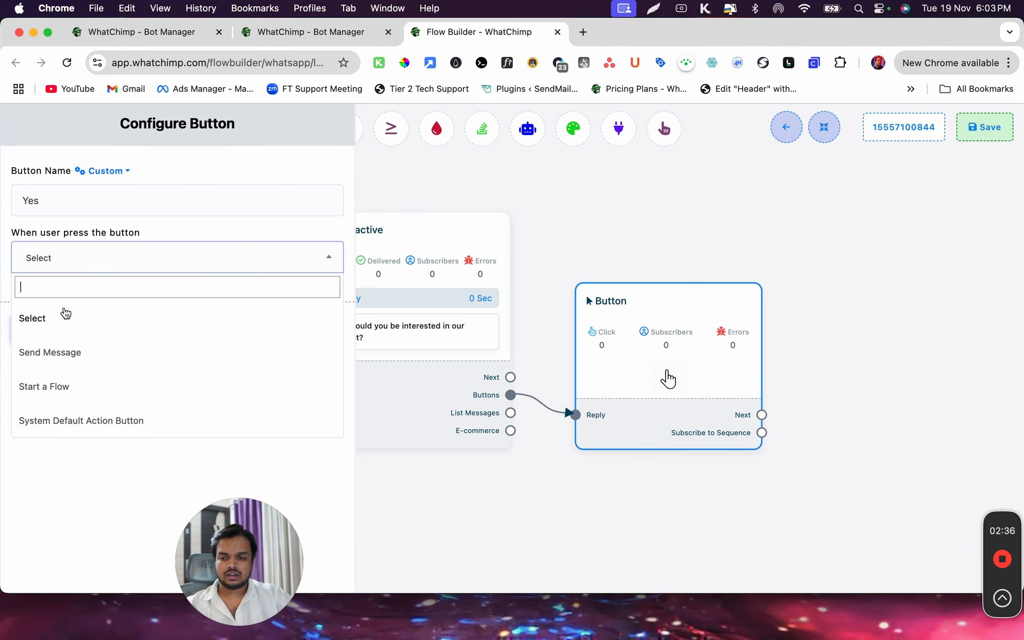
click(61, 353)
scroll(84, 467, down, 5)
click(61, 565)
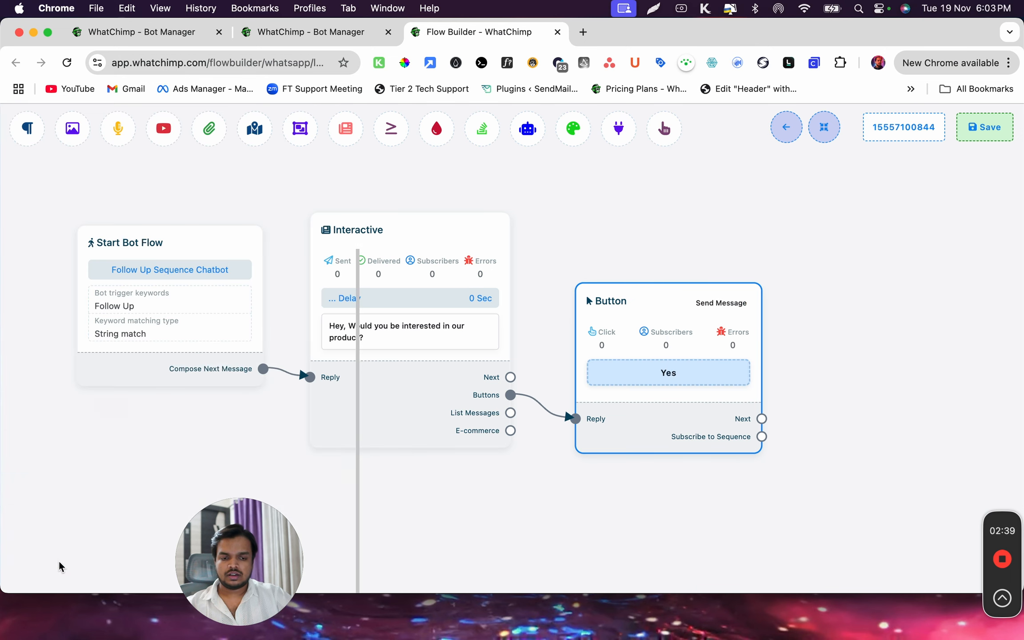
drag(665, 350, 693, 205)
- Add a second button named "No" with the Send Message action to the Interactive message, below the Yes button
drag(509, 395, 594, 433)
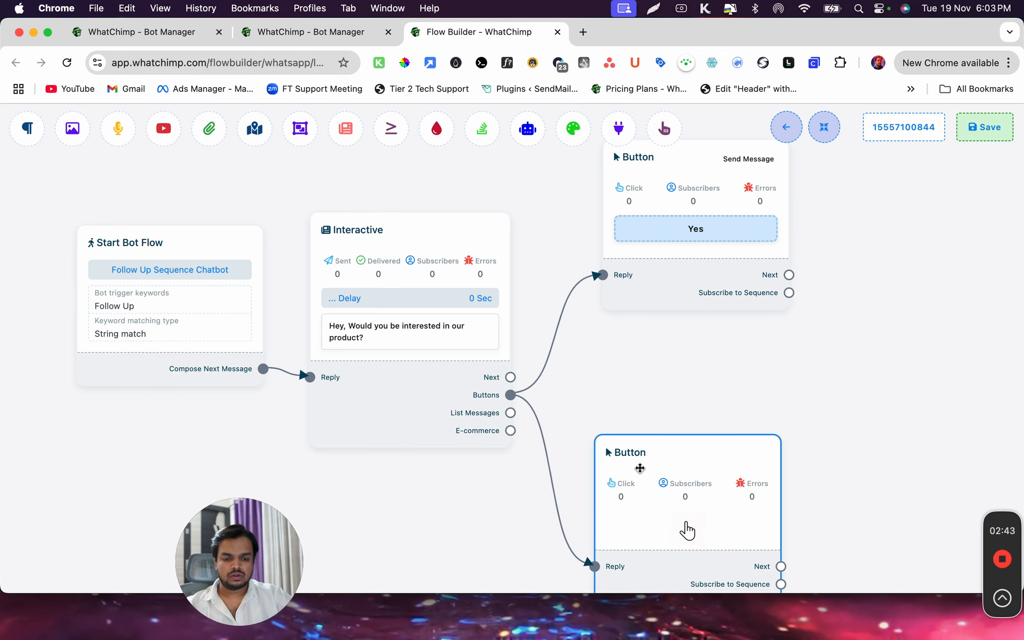
click(640, 468)
text(No)
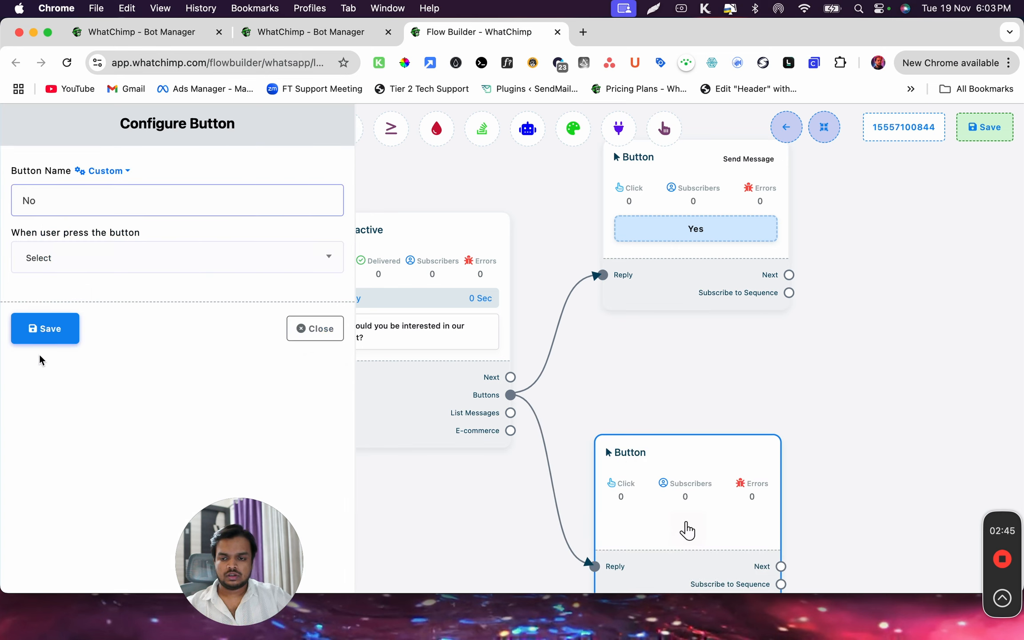
click(71, 258)
click(44, 352)
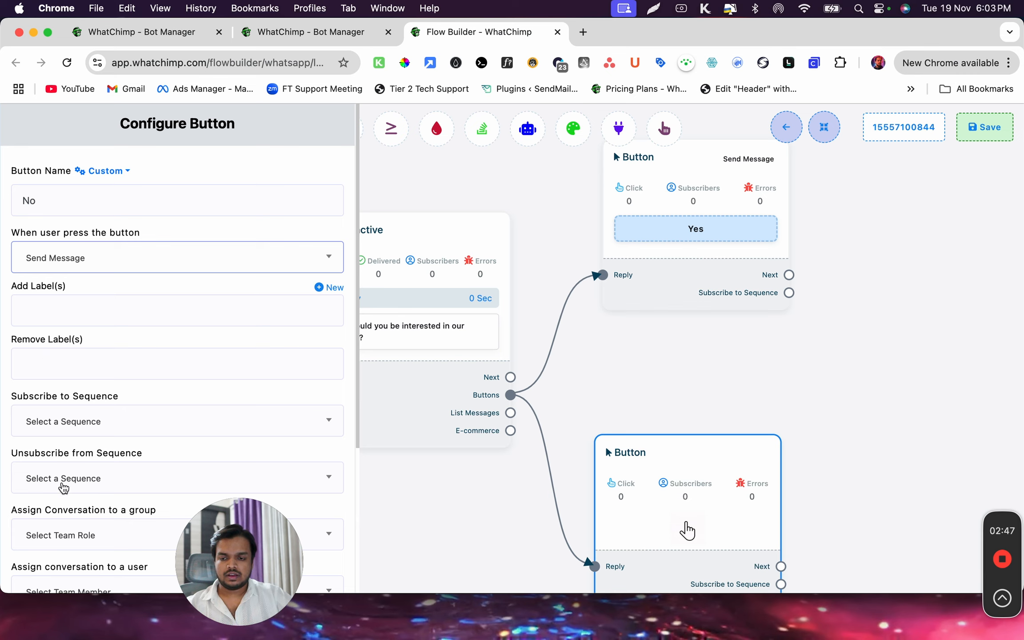
scroll(63, 488, down, 5)
click(67, 574)
- Adjust the positions of the Yes and No button blocks to leave more space between them
mouse_move(650, 436)
mouse_down()
mouse_move(673, 444)
mouse_move(665, 448)
mouse_up()
drag(660, 383, 532, 349)
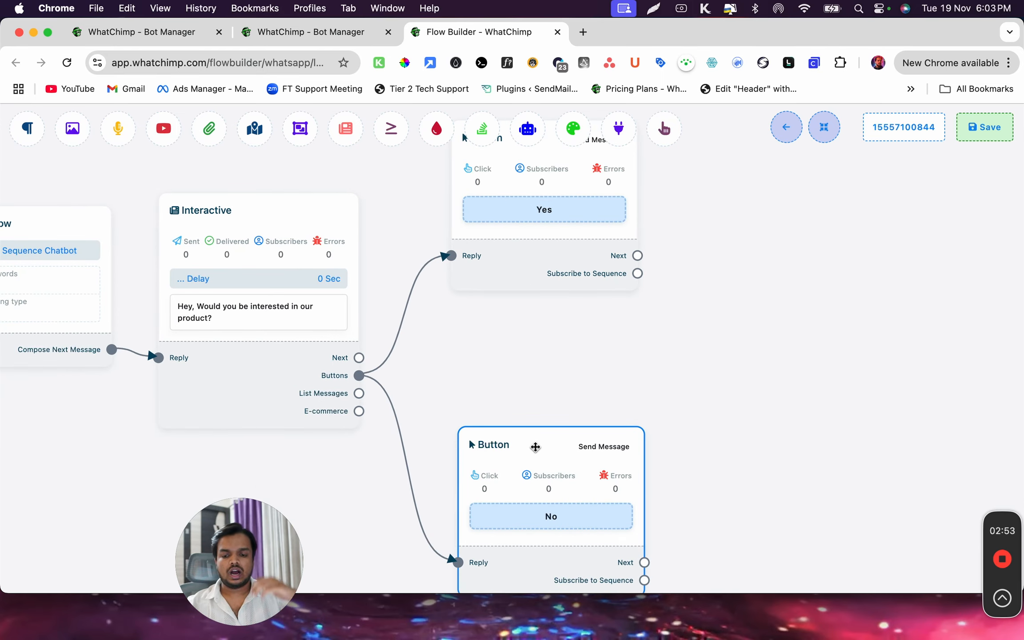
drag(533, 454, 534, 456)
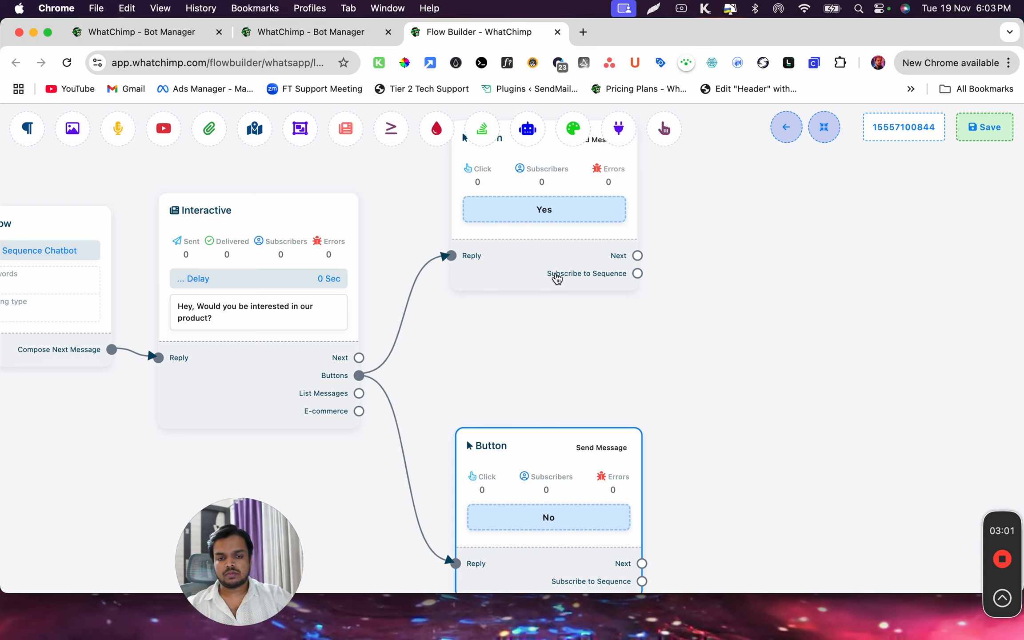
drag(535, 285, 546, 265)
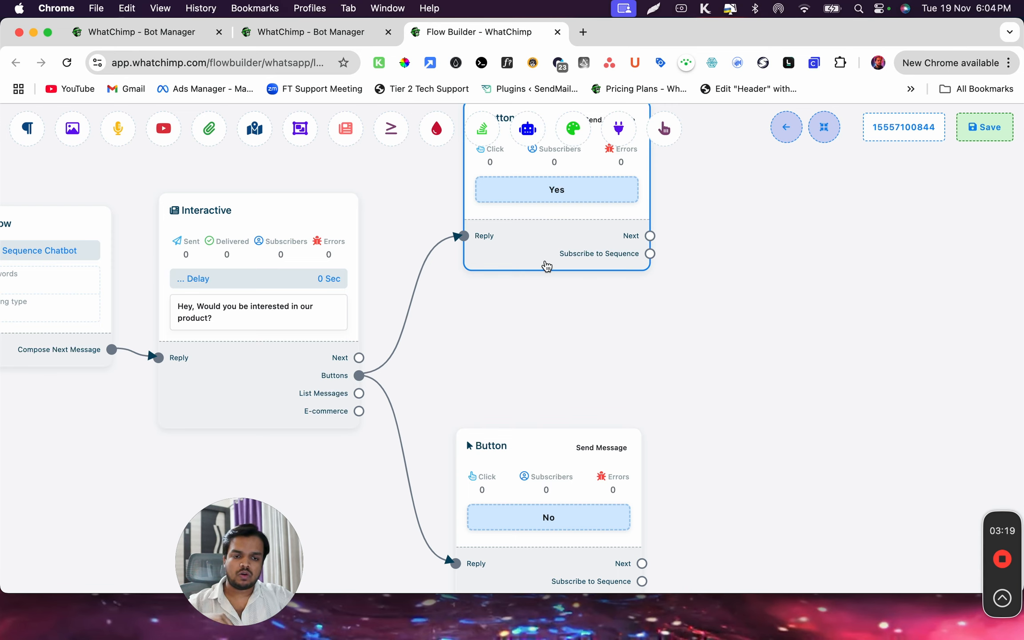
drag(594, 314, 451, 368)
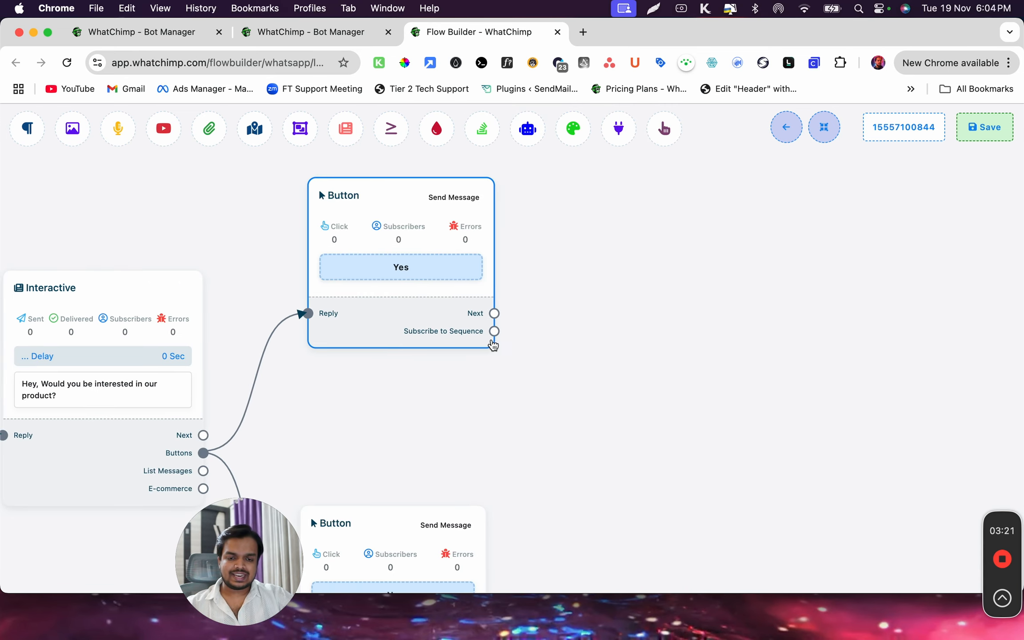
drag(493, 313, 630, 225)
click(690, 238)
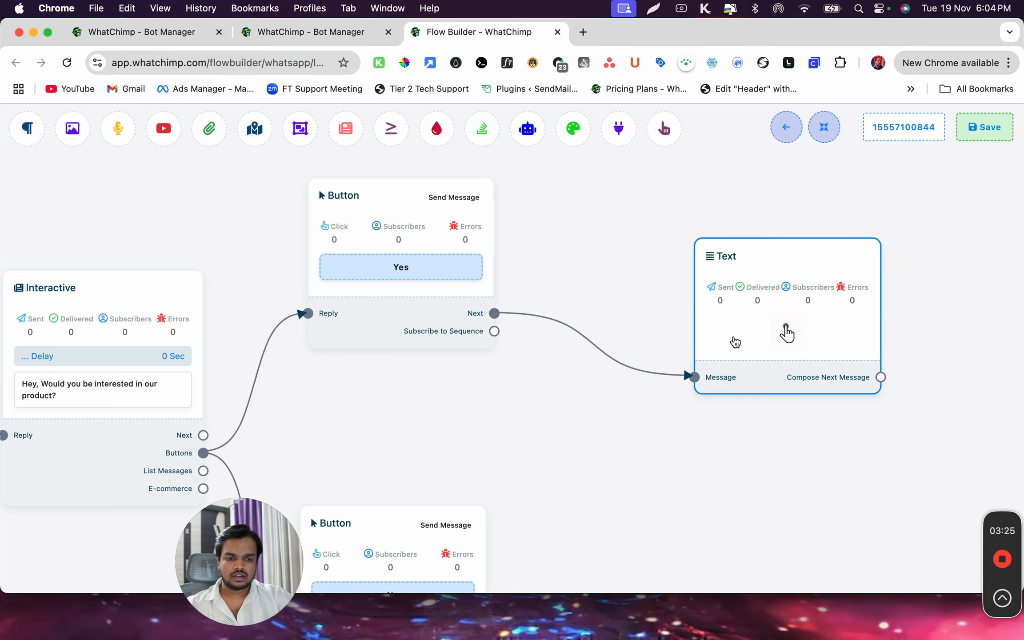
text(Aw)
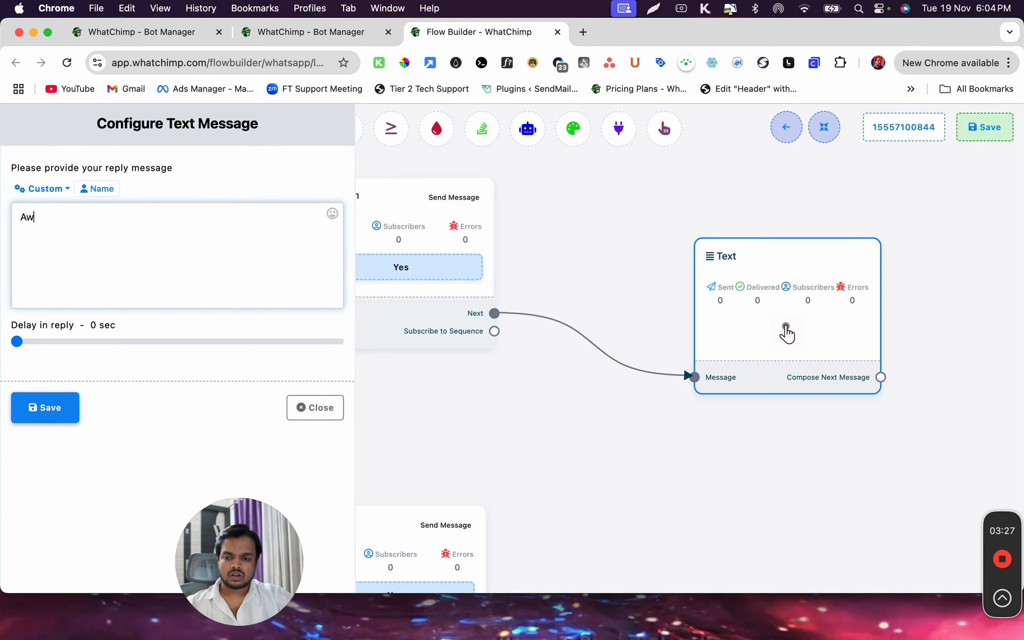
click(316, 408)
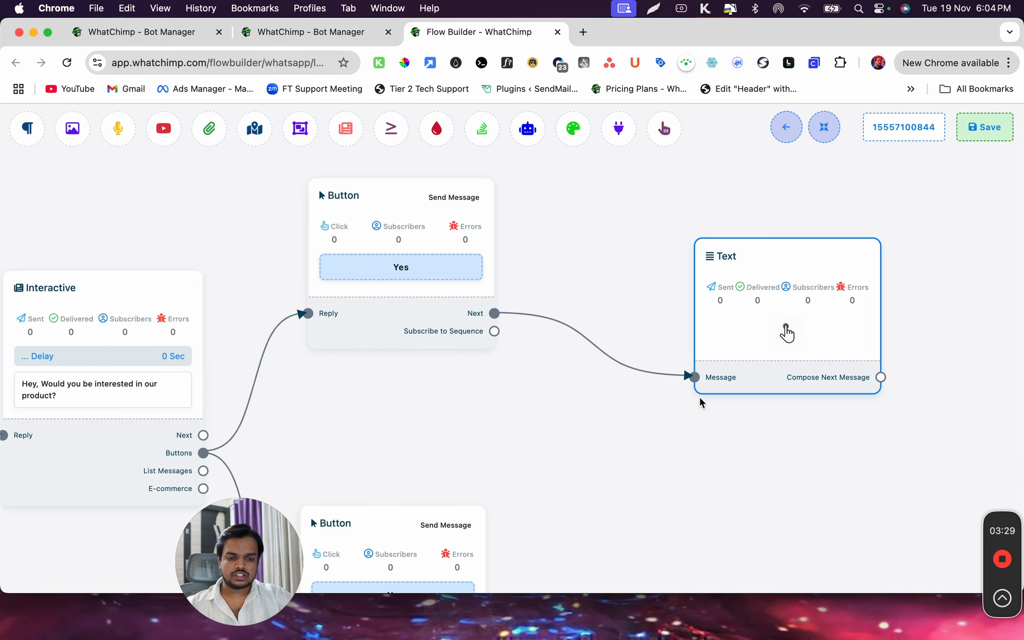
right_click(786, 329)
click(830, 353)
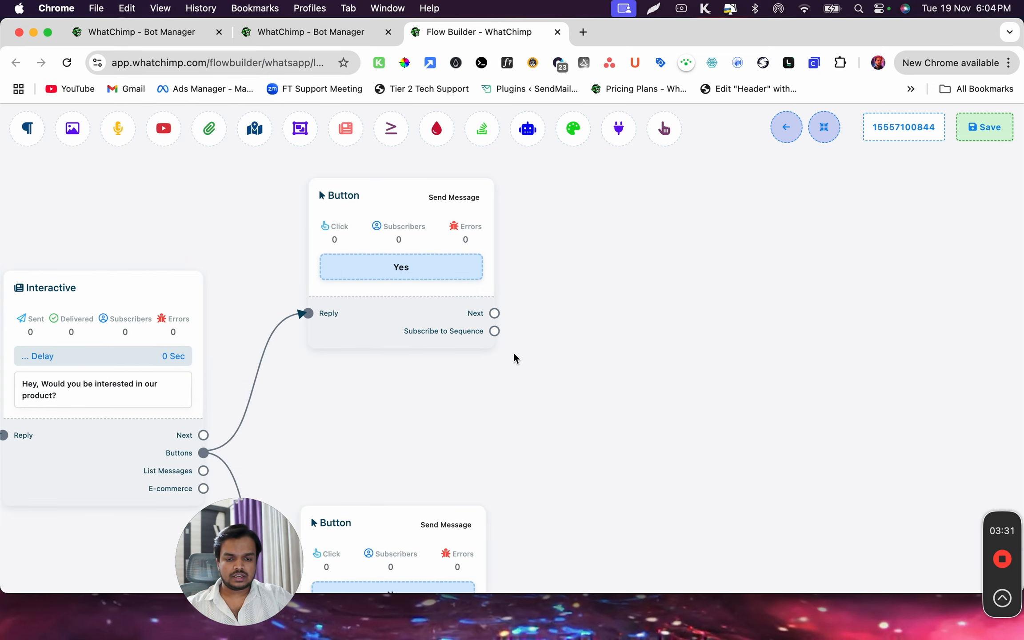
- Add an Interactive message as the next message of the Yes button and place it beside that button
drag(496, 316, 611, 215)
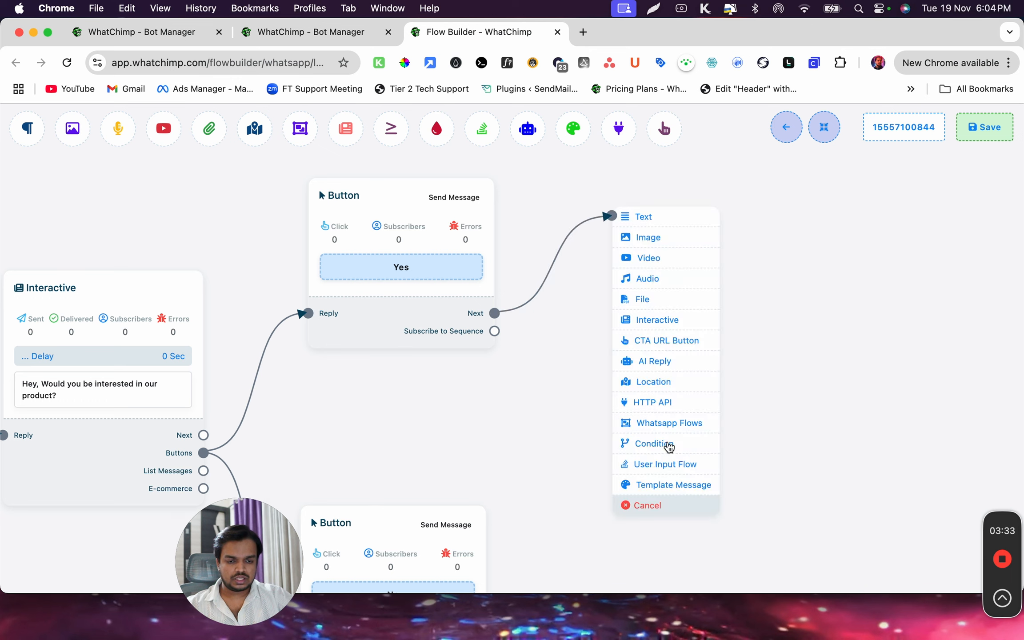
click(676, 329)
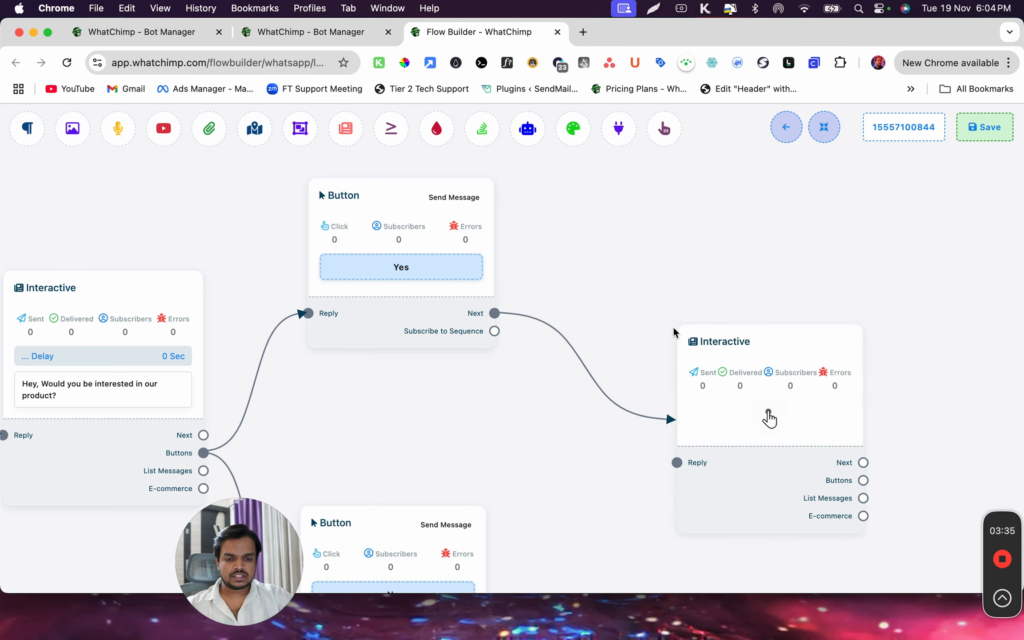
drag(768, 416, 695, 256)
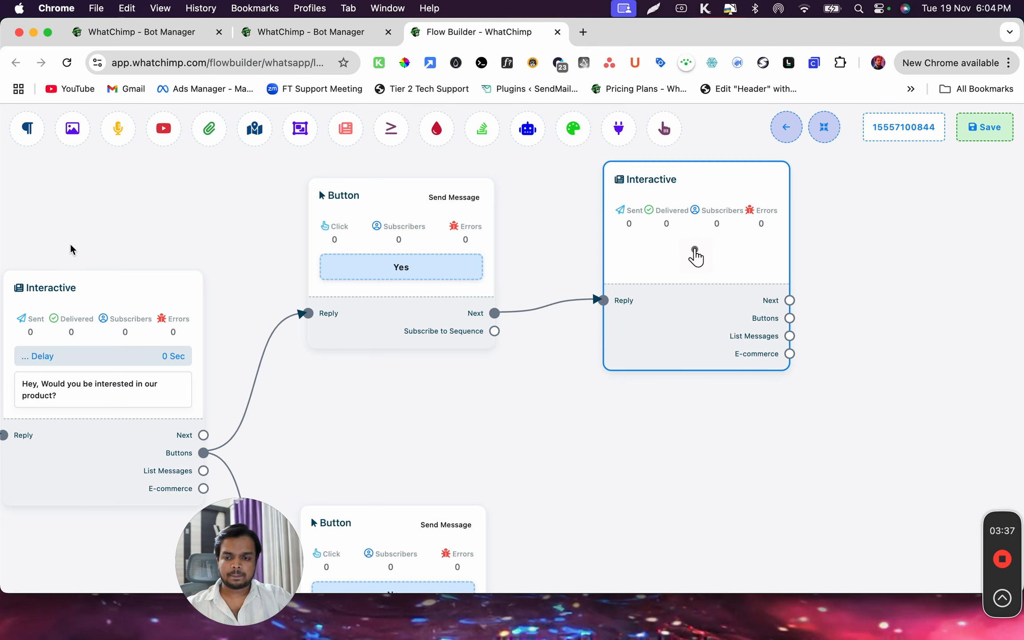
- Set the body of the Interactive message after the Yes button to "Awesome, please checkout from the button below" and save it
click(641, 226)
click(60, 393)
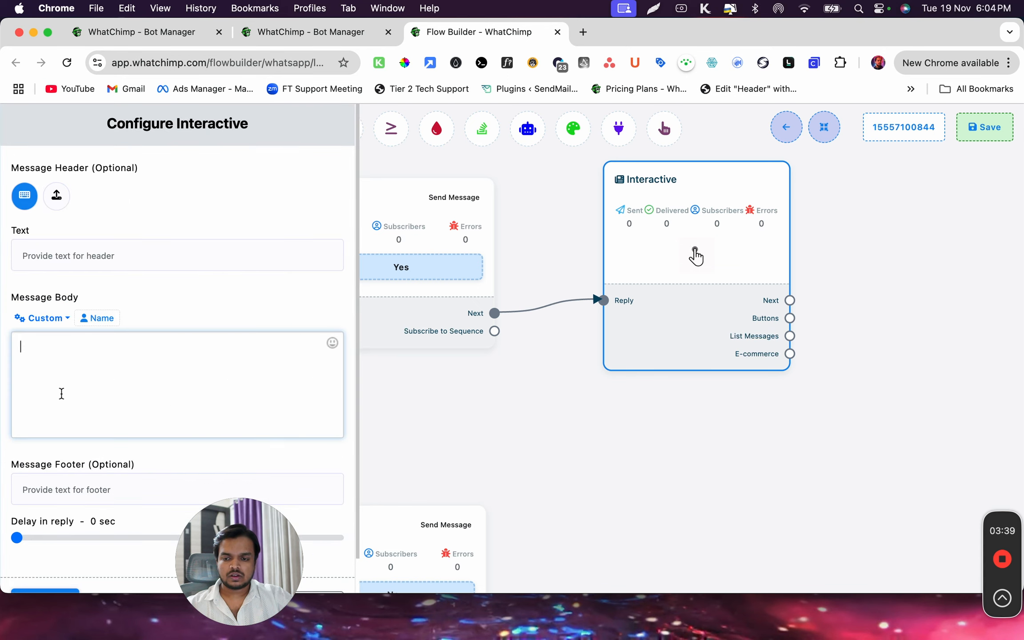
text(Awesome, )
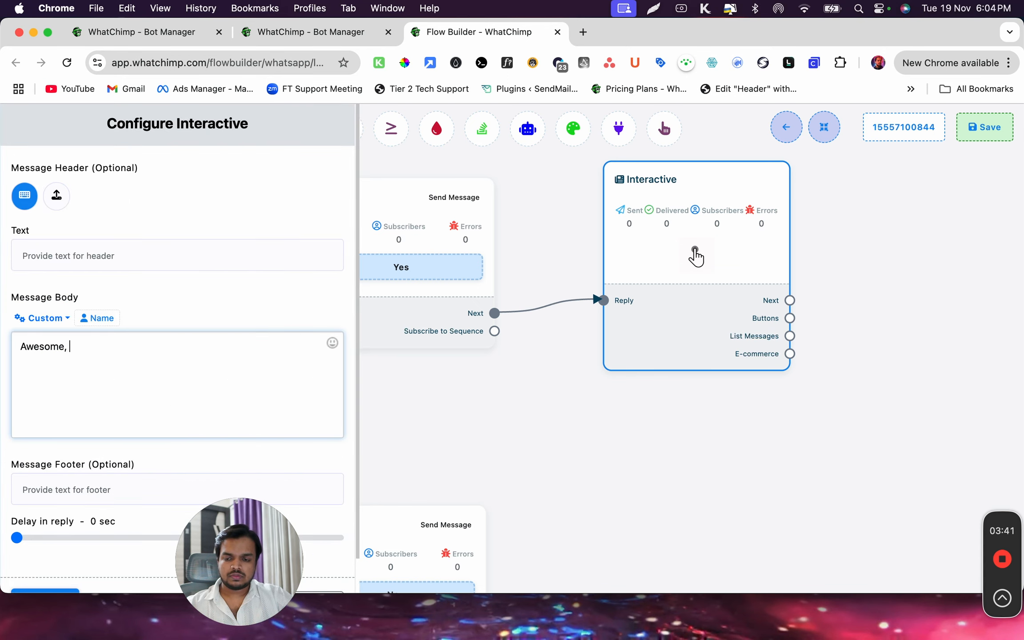
text(please check)
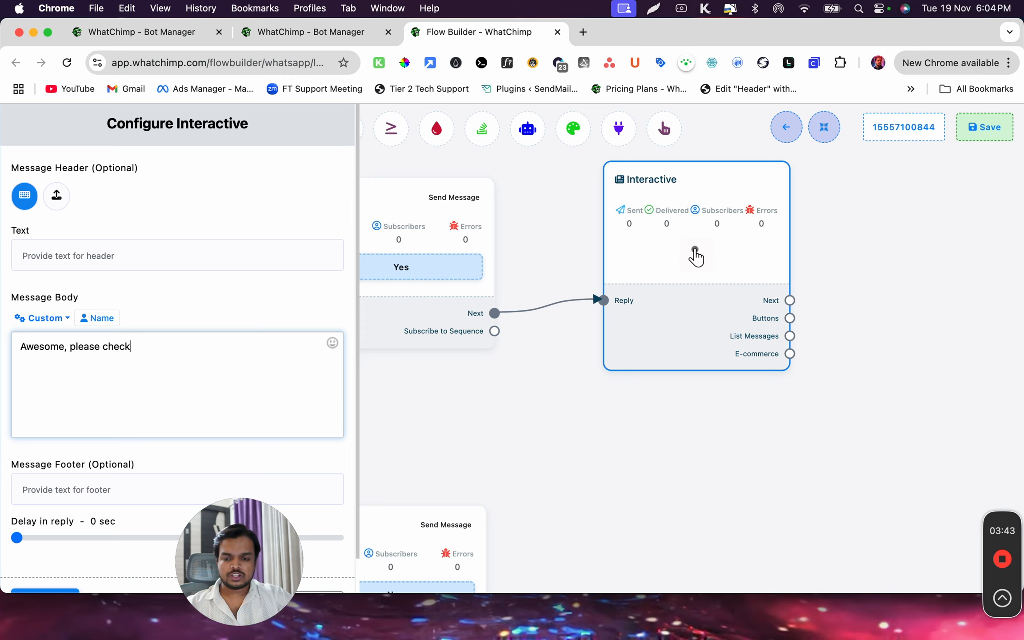
text(out from the button below)
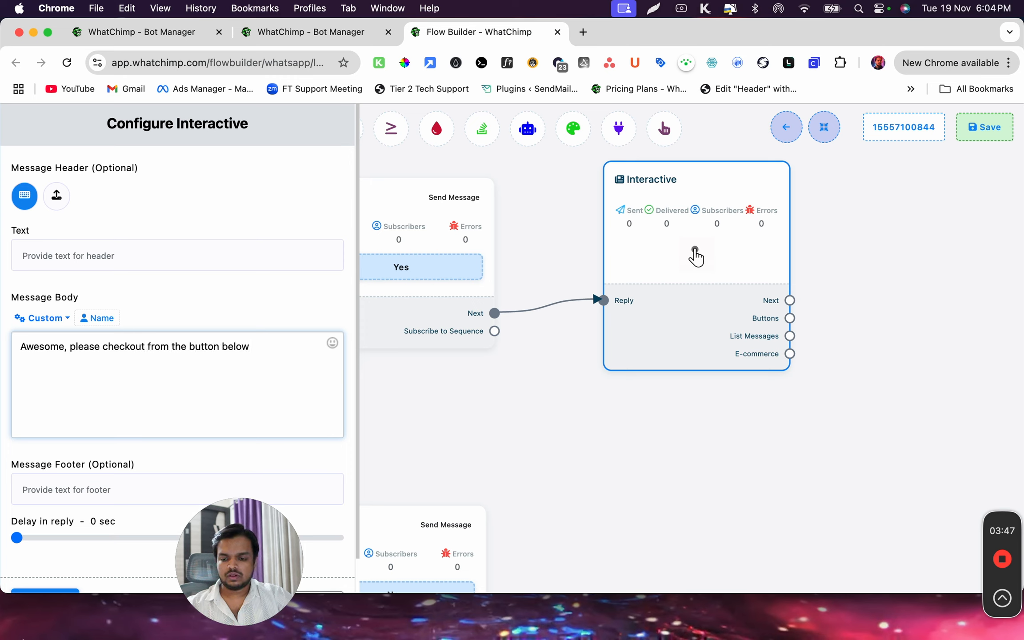
scroll(63, 573, down, 2)
click(62, 573)
drag(686, 382, 693, 372)
- Add a button named "Buy Now" to that Interactive message, with the Send Message action and the label "Buy Now"
drag(807, 339, 881, 186)
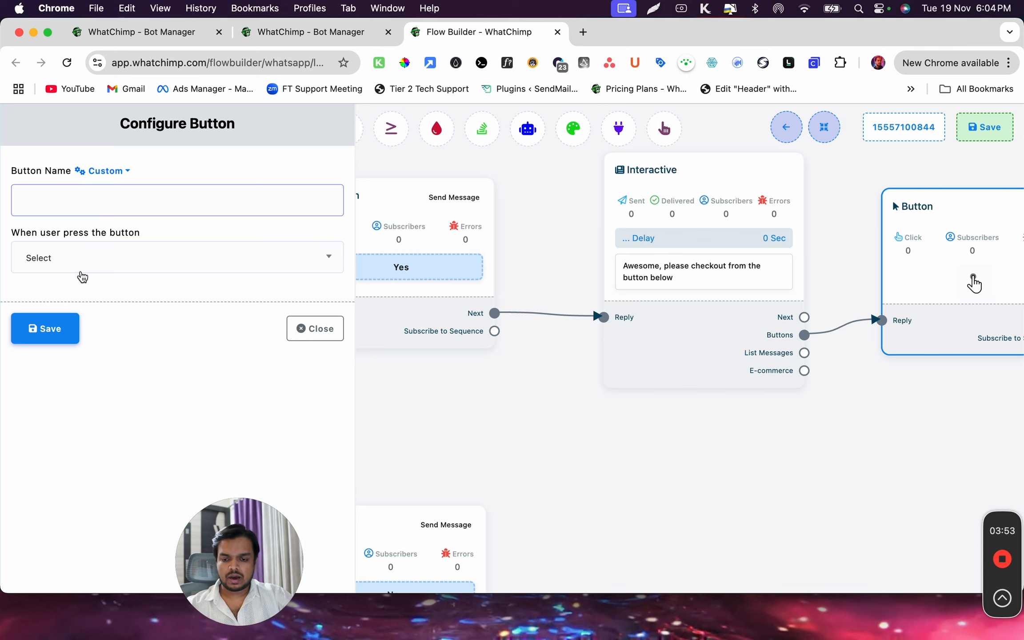
text(Buy Now)
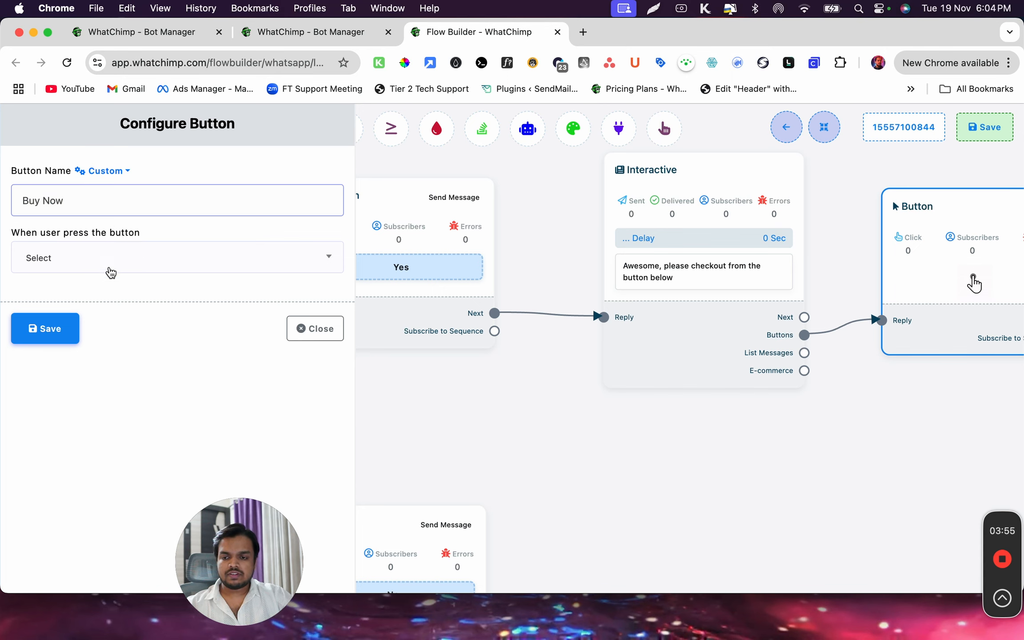
click(108, 267)
click(71, 367)
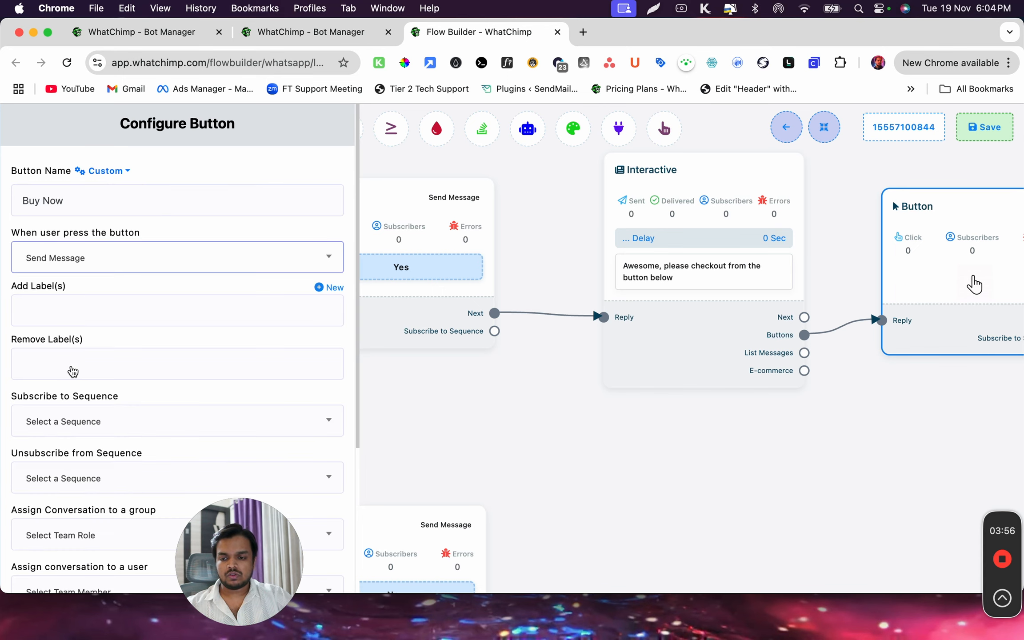
click(119, 314)
text(Buy Now)
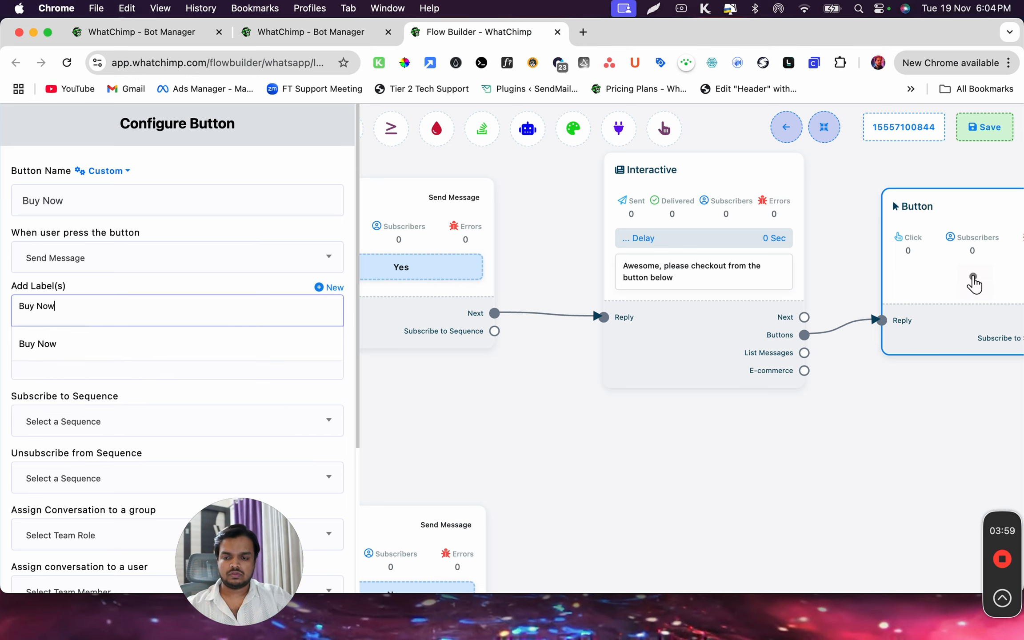
key(Return)
scroll(108, 439, down, 5)
click(57, 554)
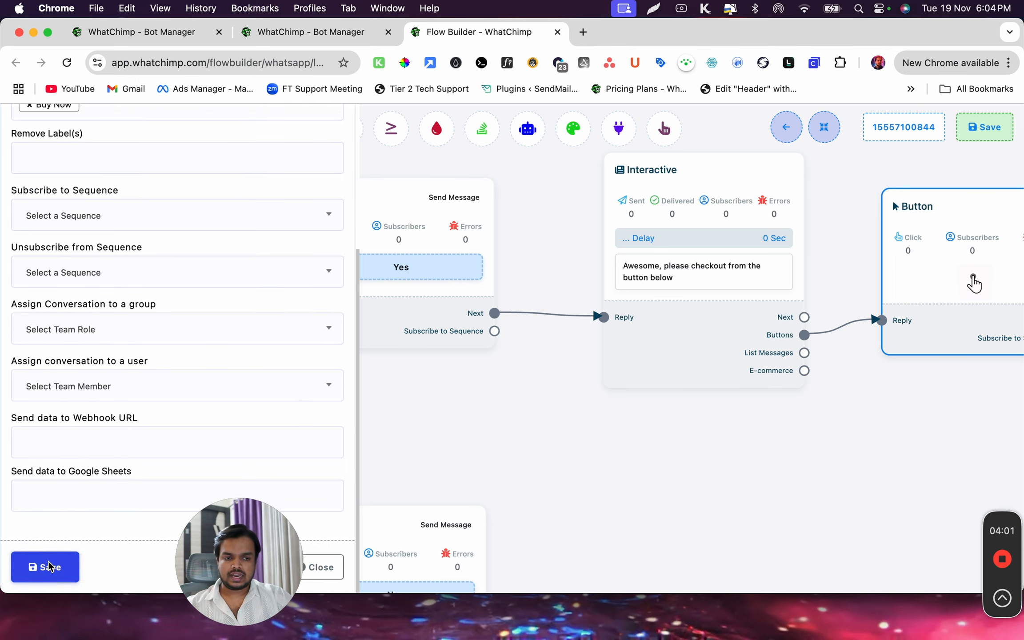
- Add a Text message as the next message of the Buy Now button, reading "Here's the link to purchase:"
drag(483, 360, 500, 311)
drag(410, 223, 532, 240)
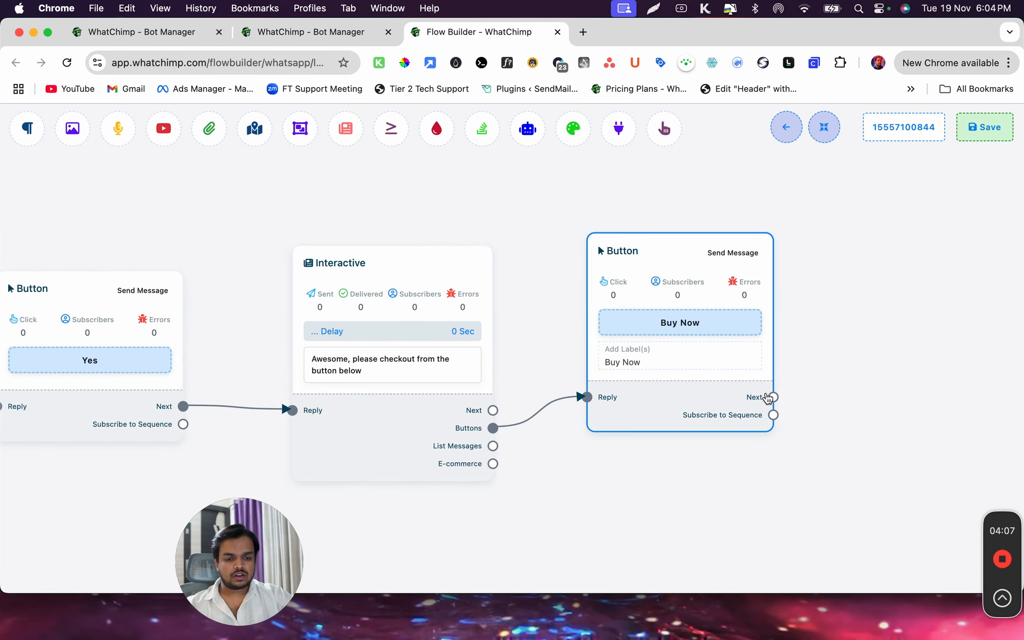
drag(768, 398, 852, 250)
click(899, 257)
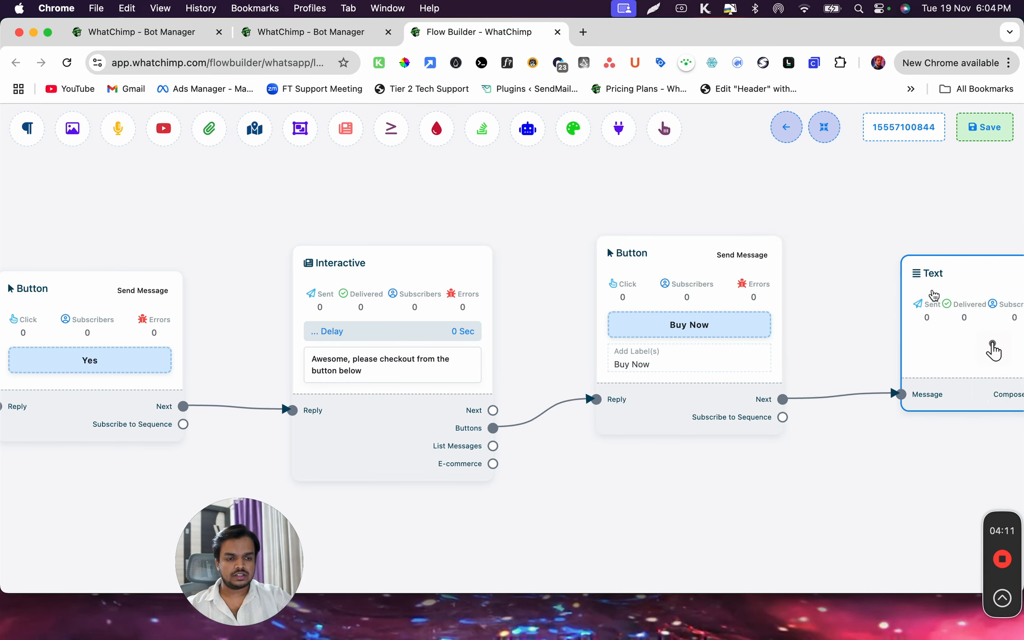
click(993, 351)
text(Here')
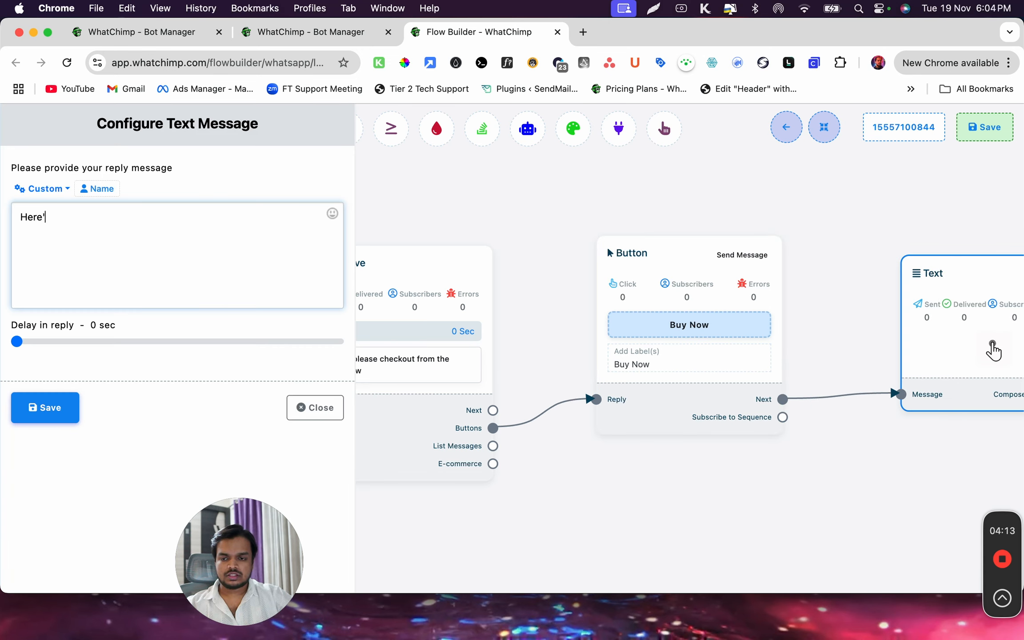
text(s the link to )
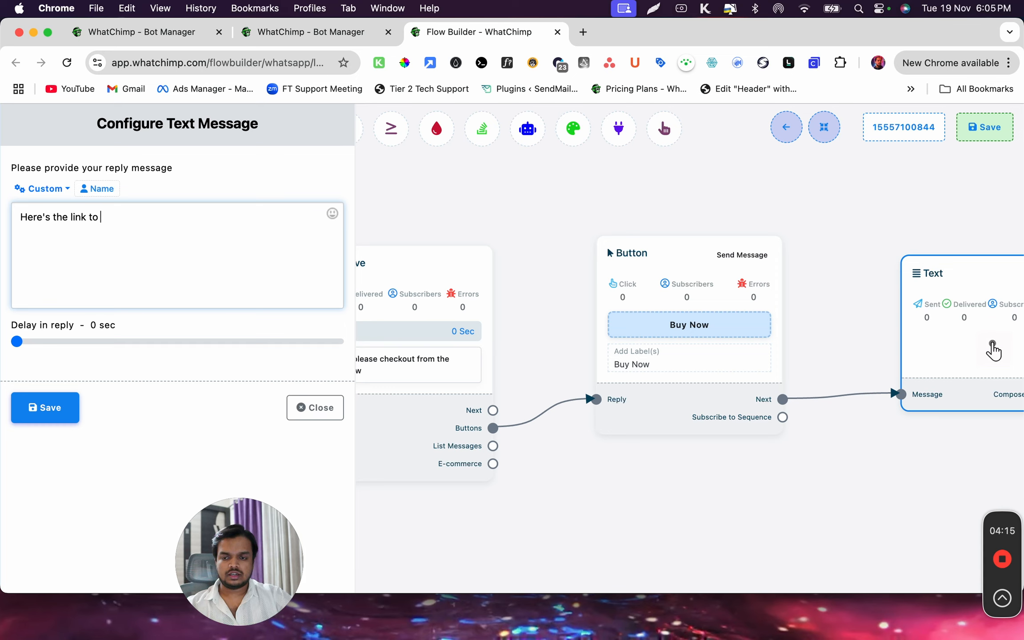
text(chepur)
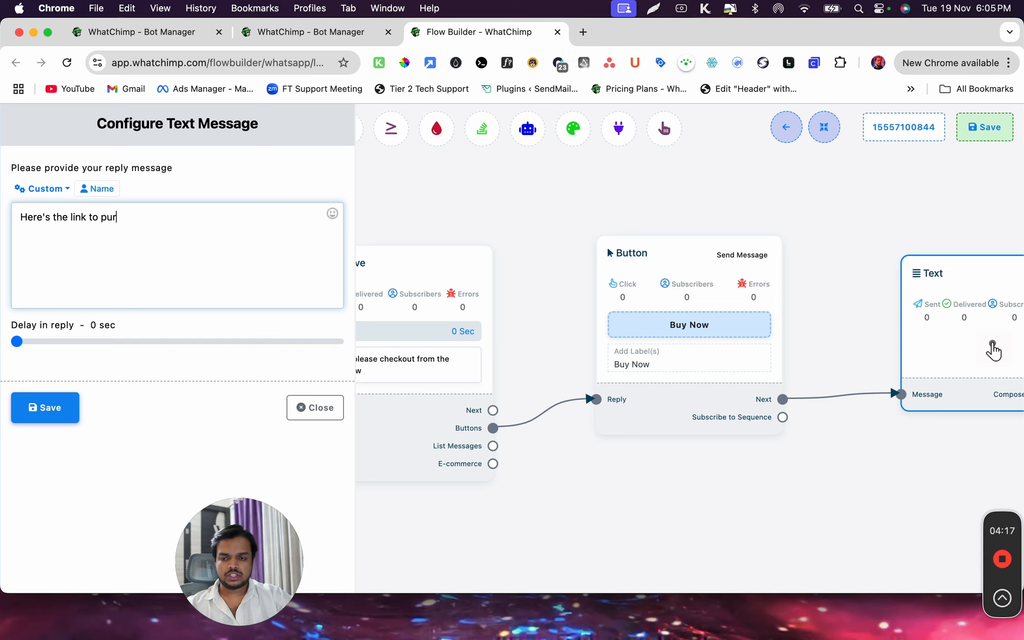
text(cahase:)
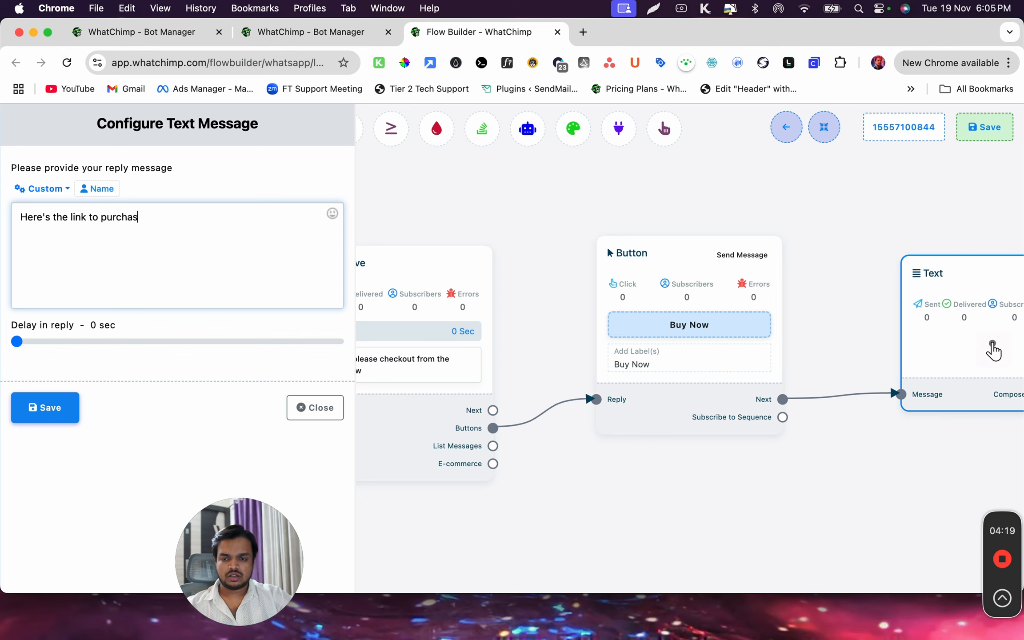
click(583, 32)
text(wh)
key(Right)
key(super+a)
key(super+c)
click(505, 29)
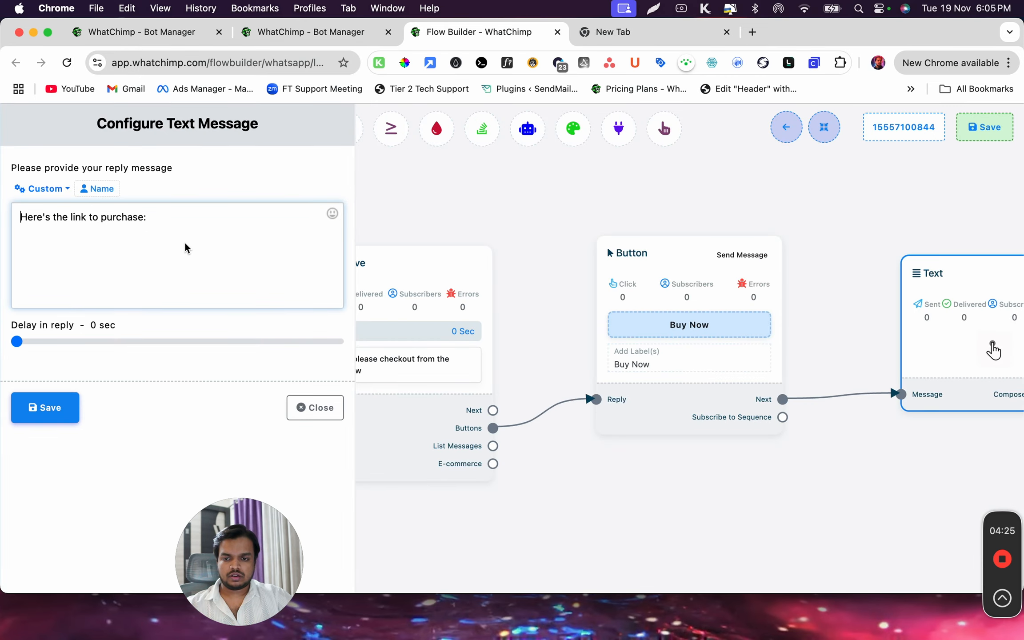
key(super+v)
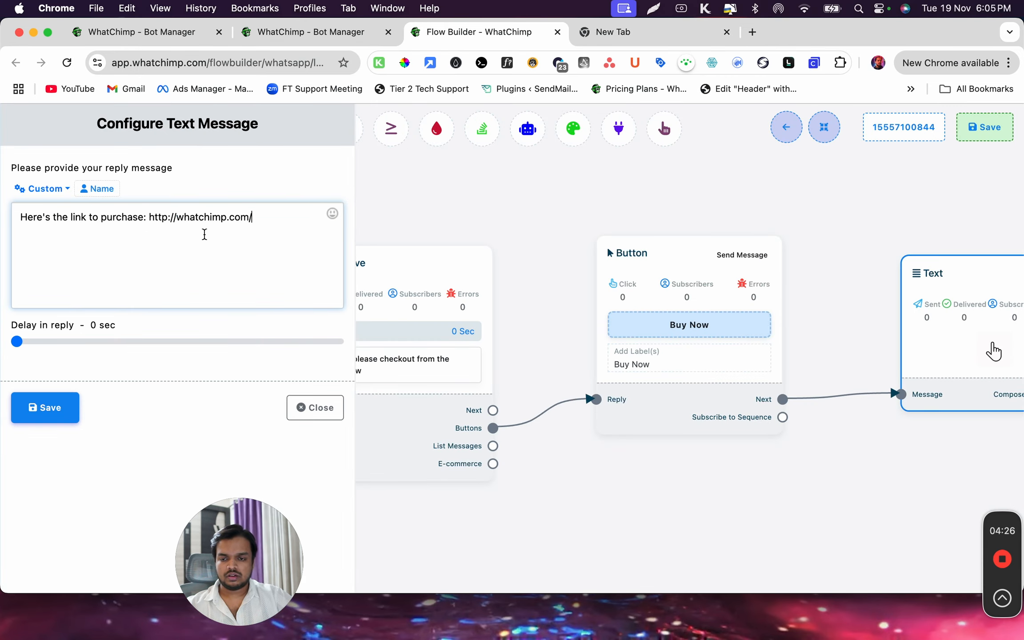
click(66, 417)
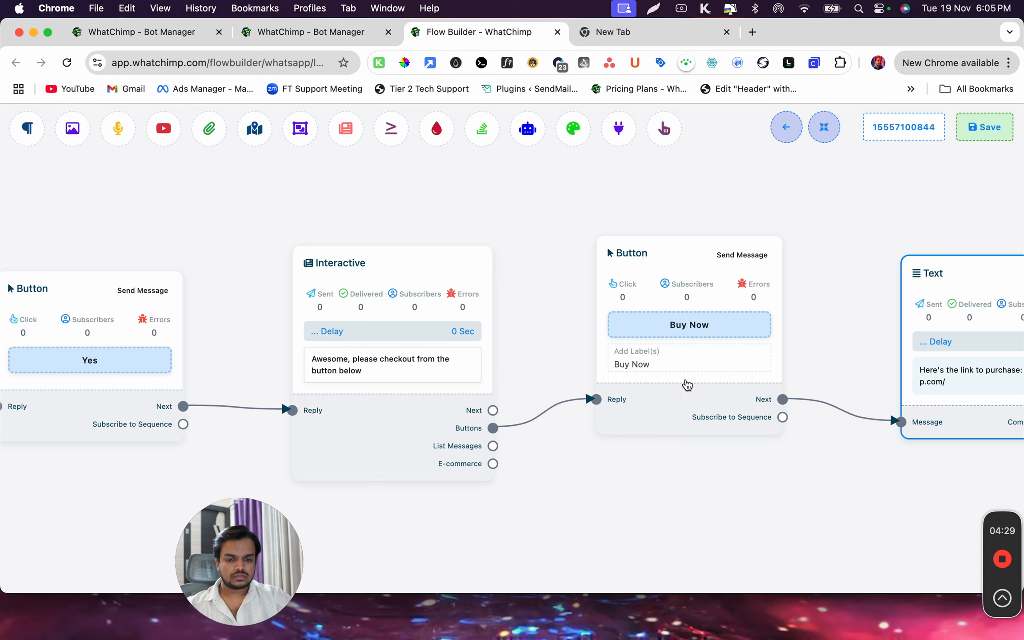
- Try to save the chatbot flow
drag(542, 480, 633, 377)
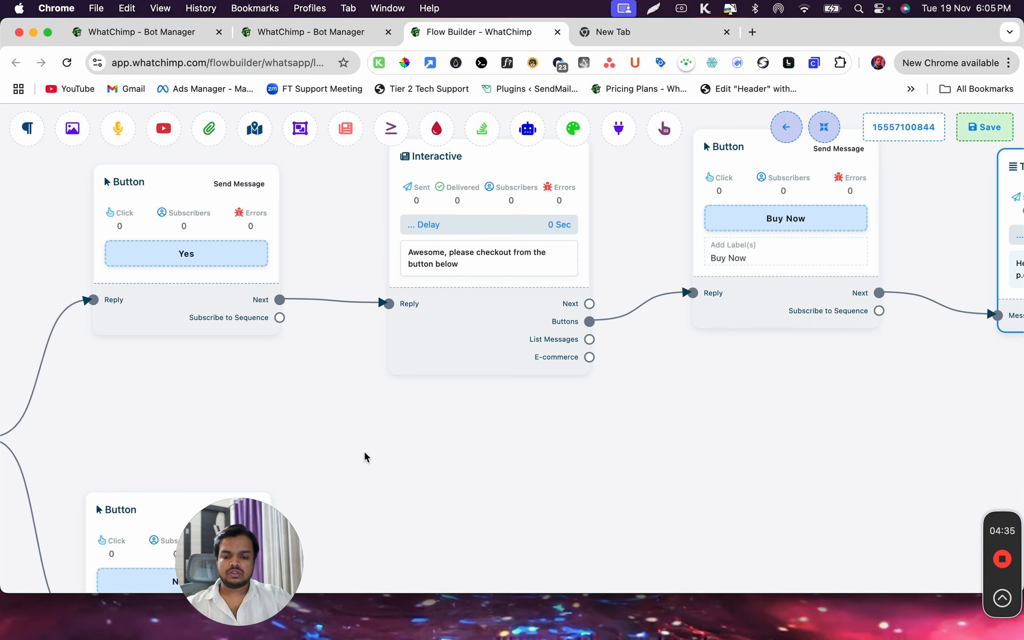
drag(847, 469, 560, 556)
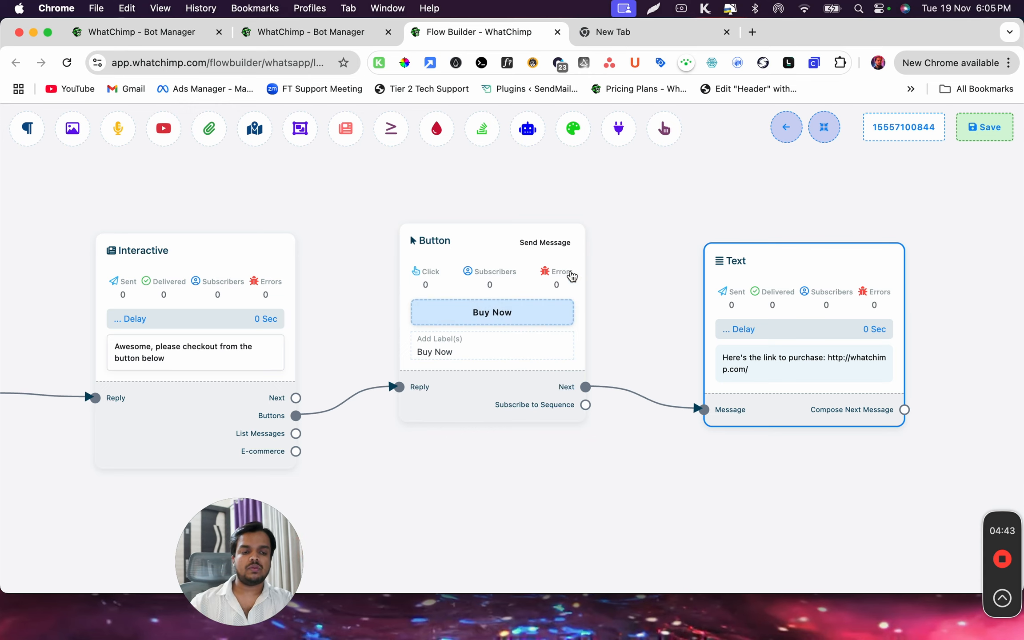
click(988, 130)
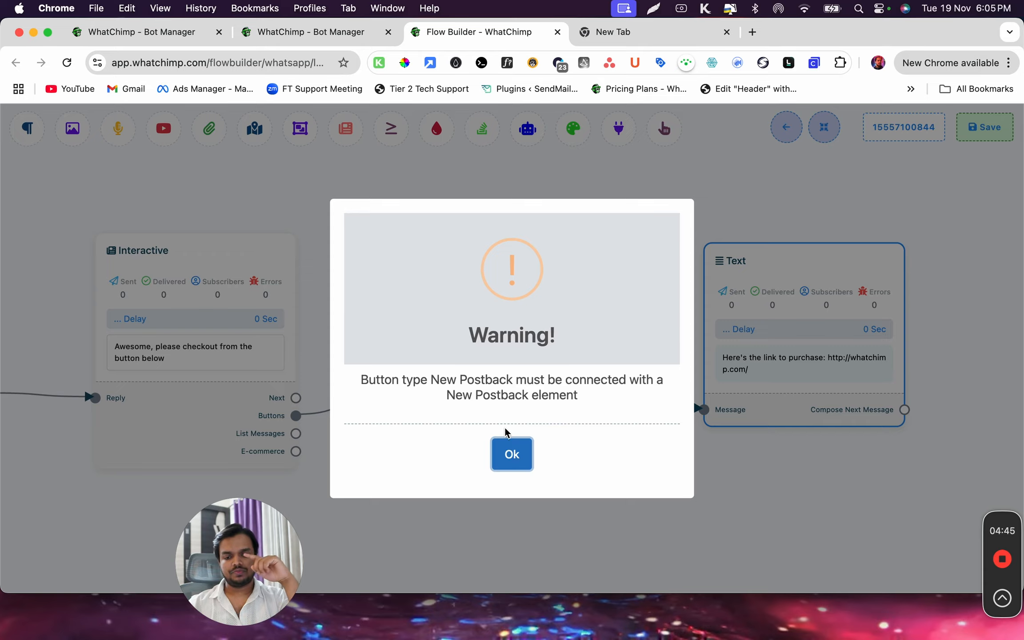
click(506, 454)
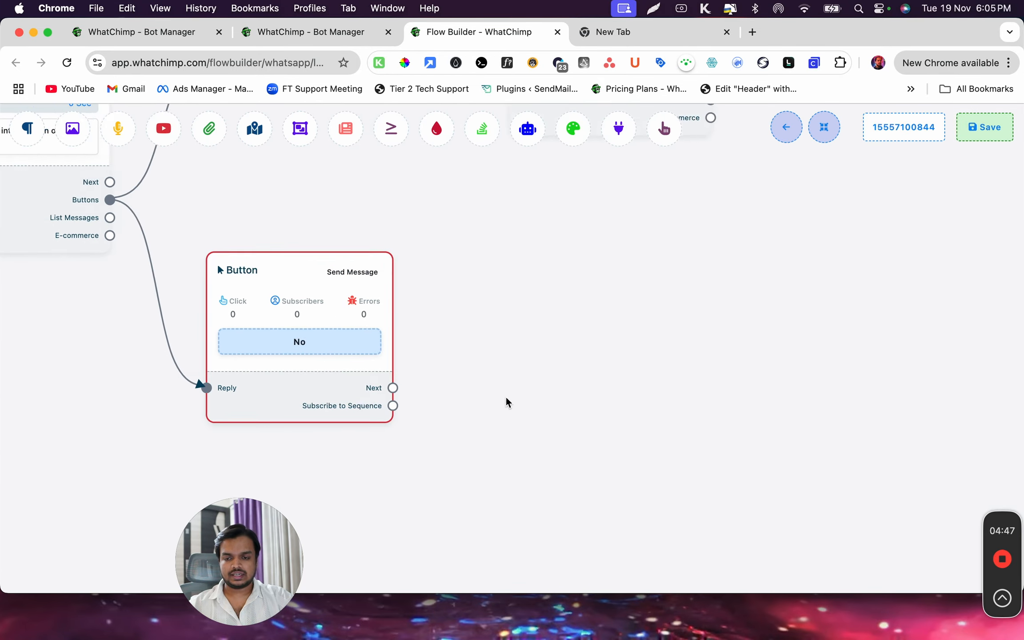
- Add a Text message reading "No problem" as the next message of the No button and save it
drag(462, 372, 537, 368)
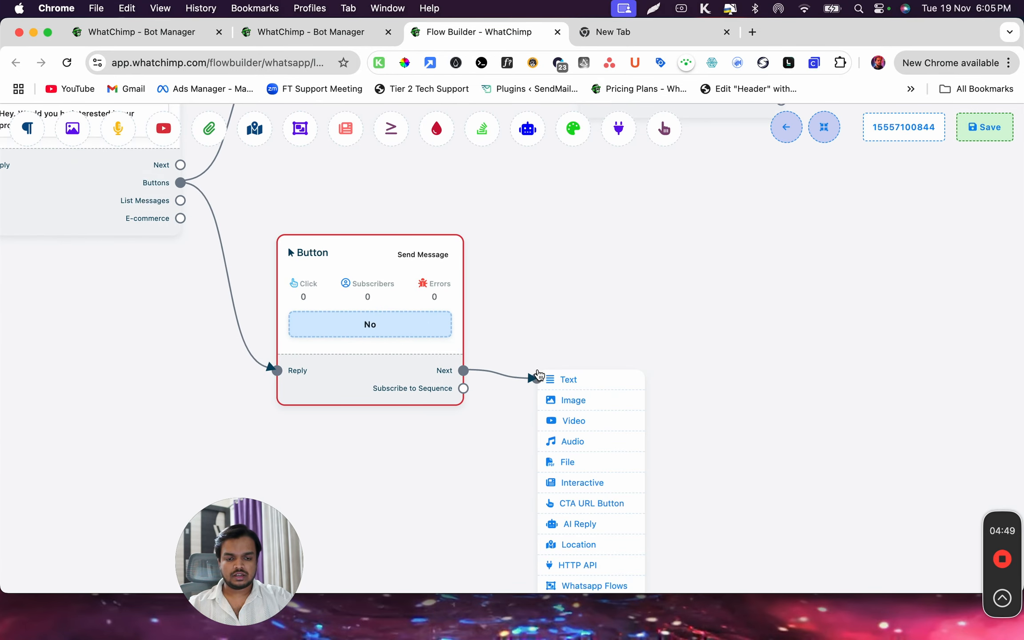
click(588, 382)
click(630, 420)
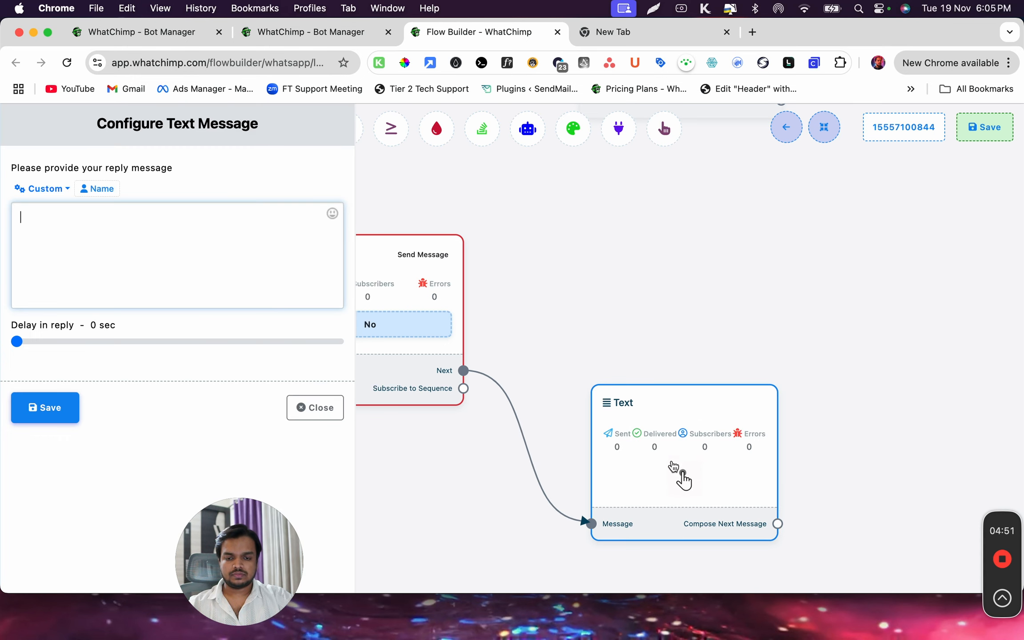
text(No problem)
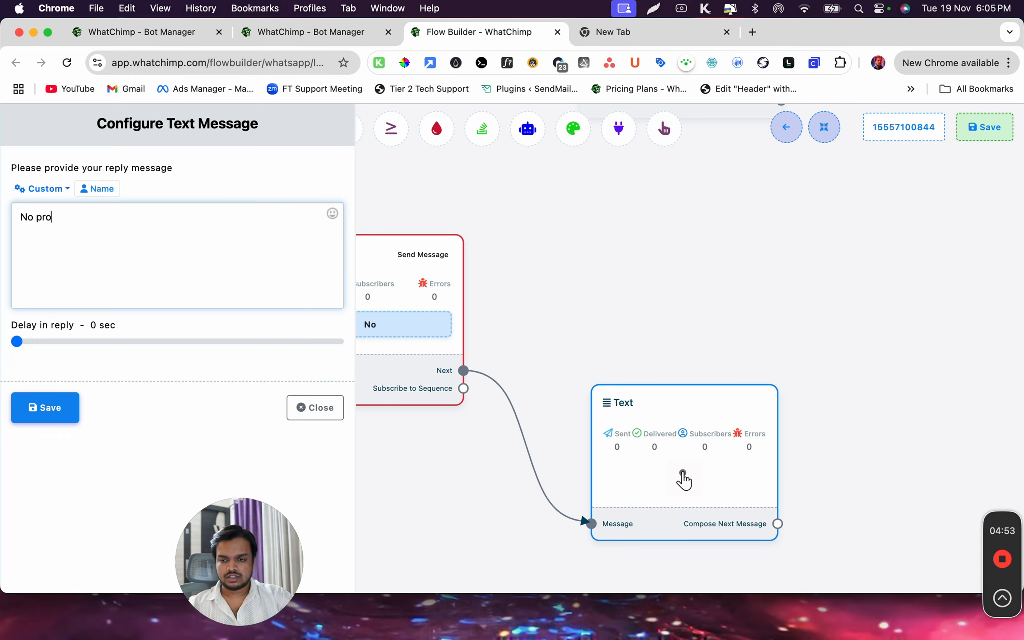
click(59, 417)
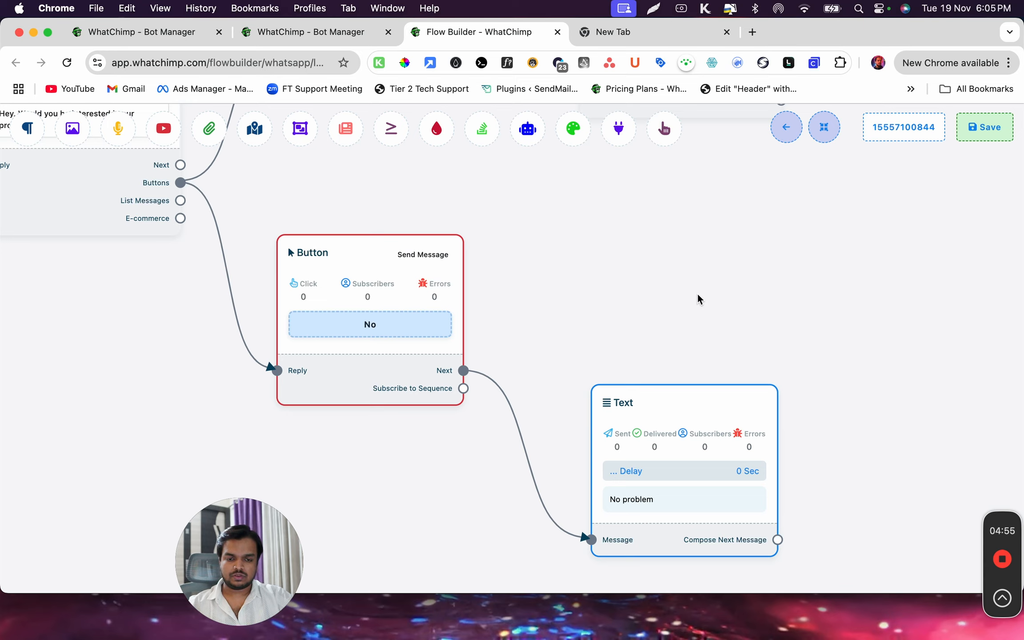
- Save the flow and place the "No problem" text block level with the No button
drag(694, 308, 599, 416)
click(984, 128)
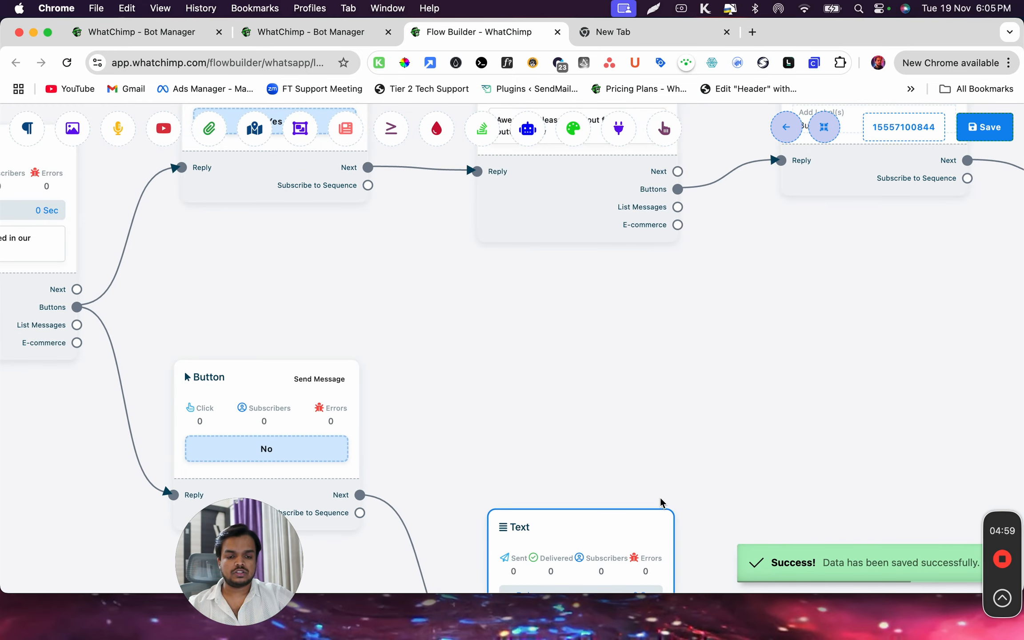
drag(649, 560, 688, 404)
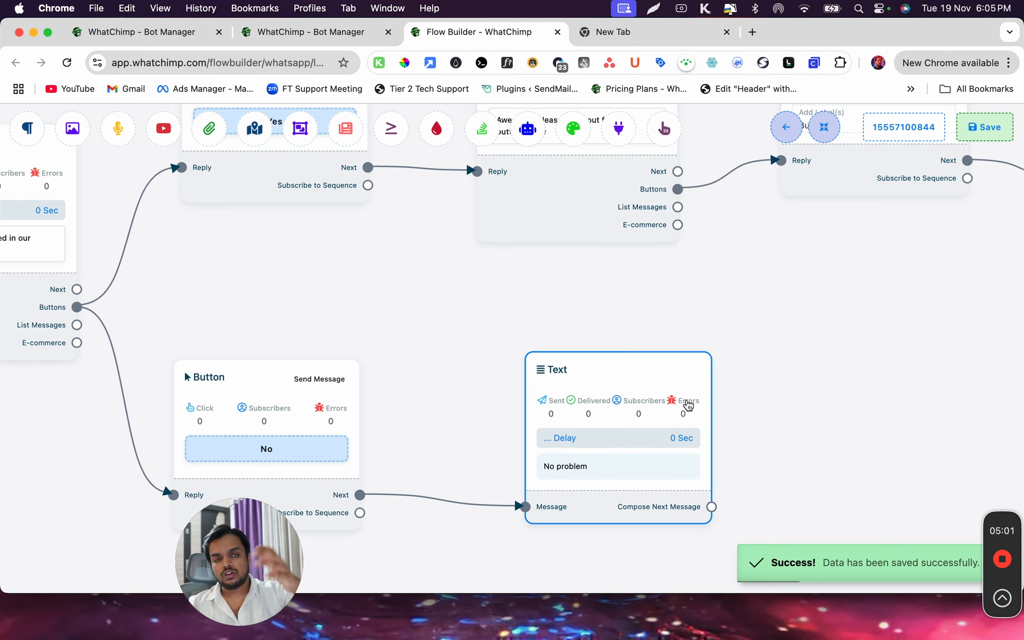
- Review the whole flow from the start block through the Yes and No branches, including the Buy Now button's label
drag(764, 304, 562, 437)
scroll(562, 438, down, 8)
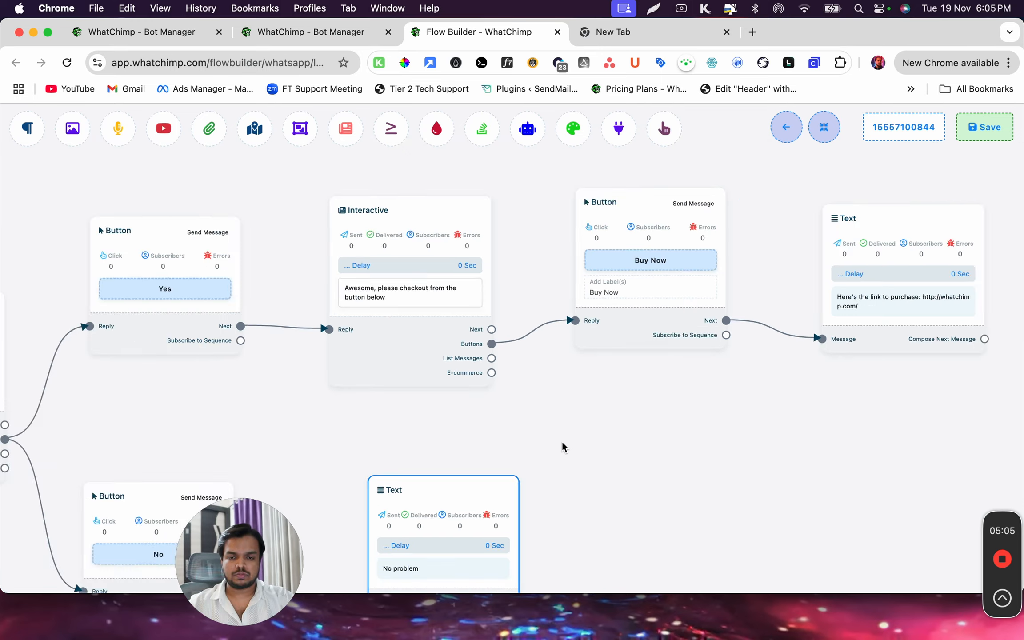
scroll(563, 441, up, 4)
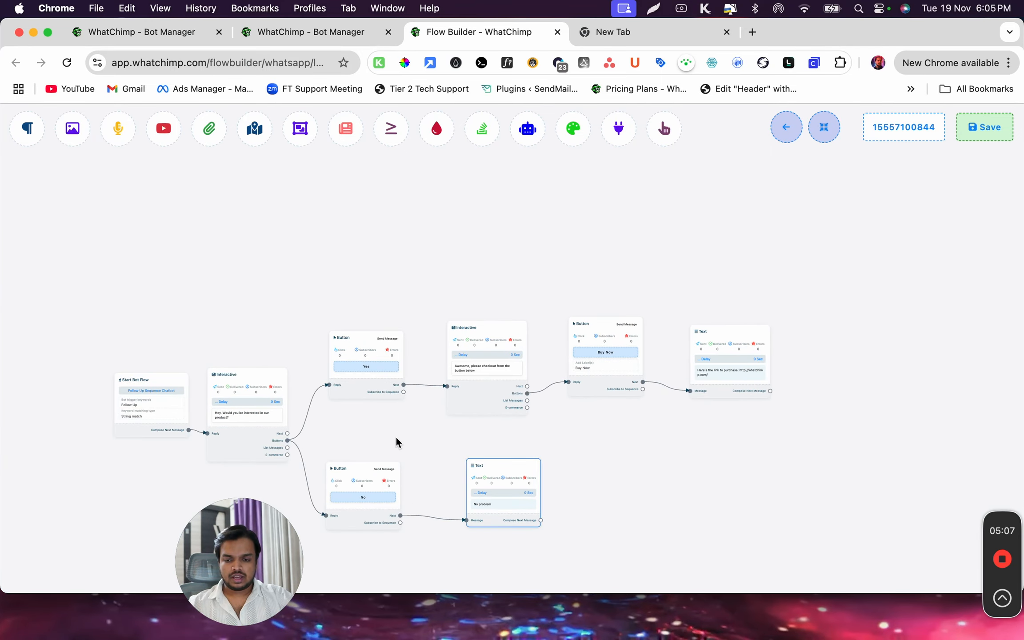
drag(355, 443, 475, 441)
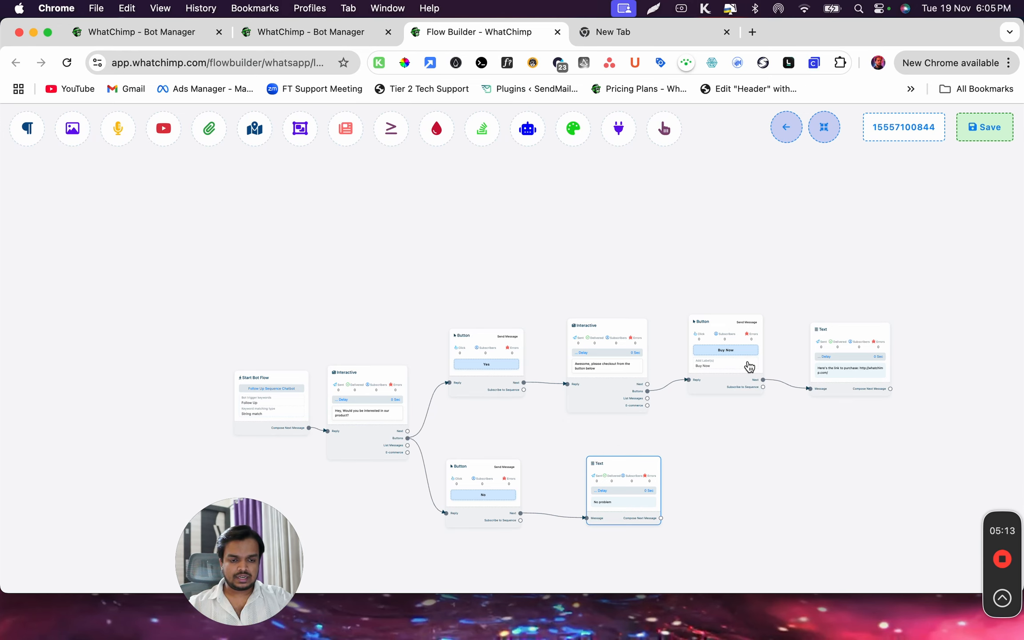
scroll(749, 366, up, 5)
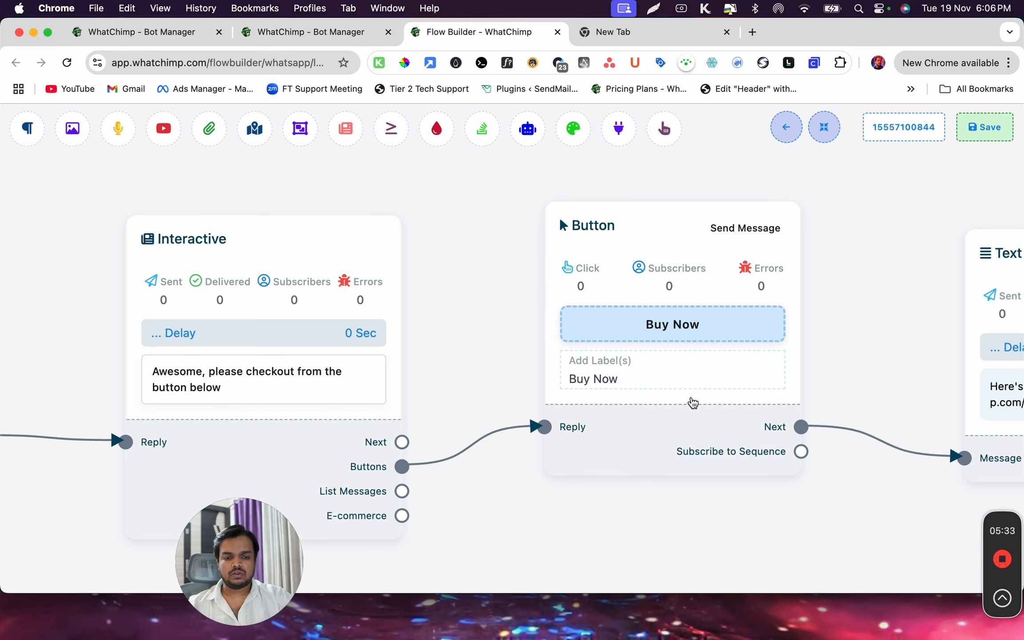
scroll(596, 449, down, 5)
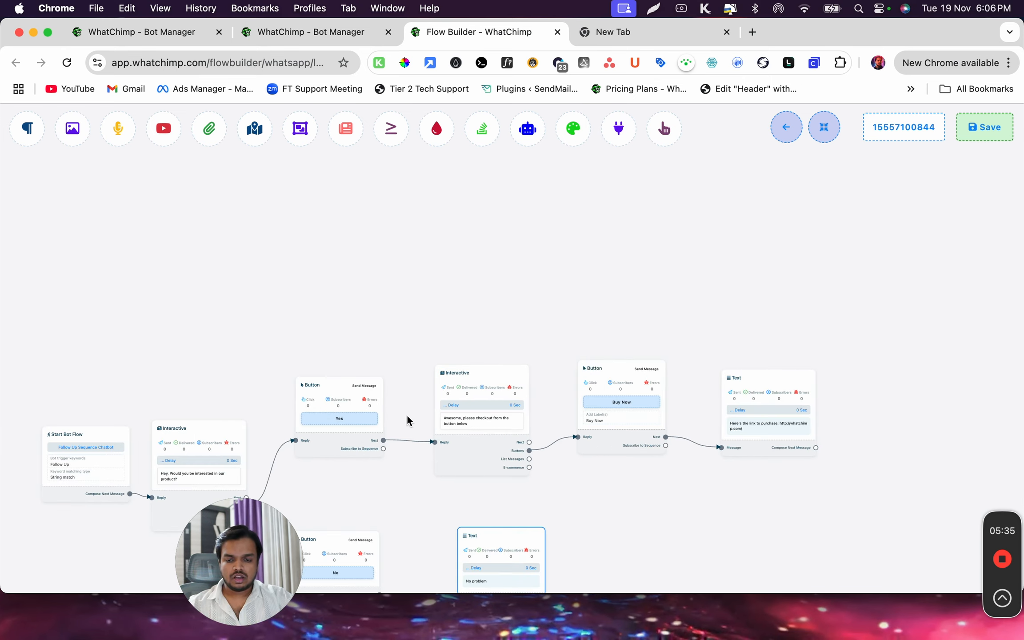
- Add a New Sequence Campaign from the Yes button's Subscribe to Sequence output and place it above that button
drag(391, 366, 546, 328)
scroll(547, 323, up, 3)
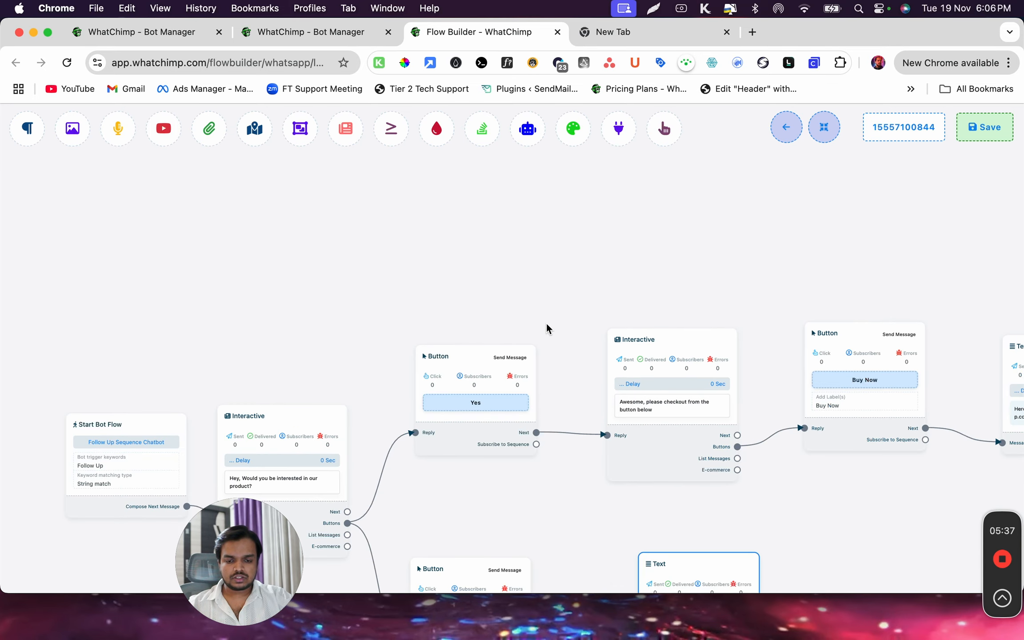
drag(533, 444, 561, 156)
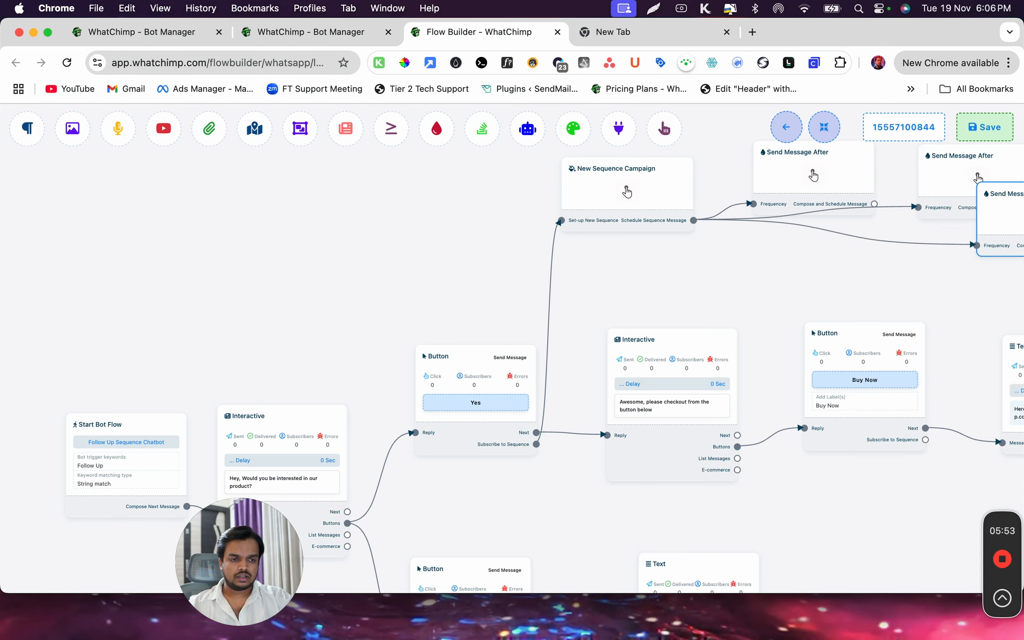
- Move the third Send Message After block closer to the other two, and shift the Yes branch's Interactive, Buy Now and purchase-link Text blocks well below the sequence
drag(891, 264, 507, 295)
drag(649, 229, 718, 280)
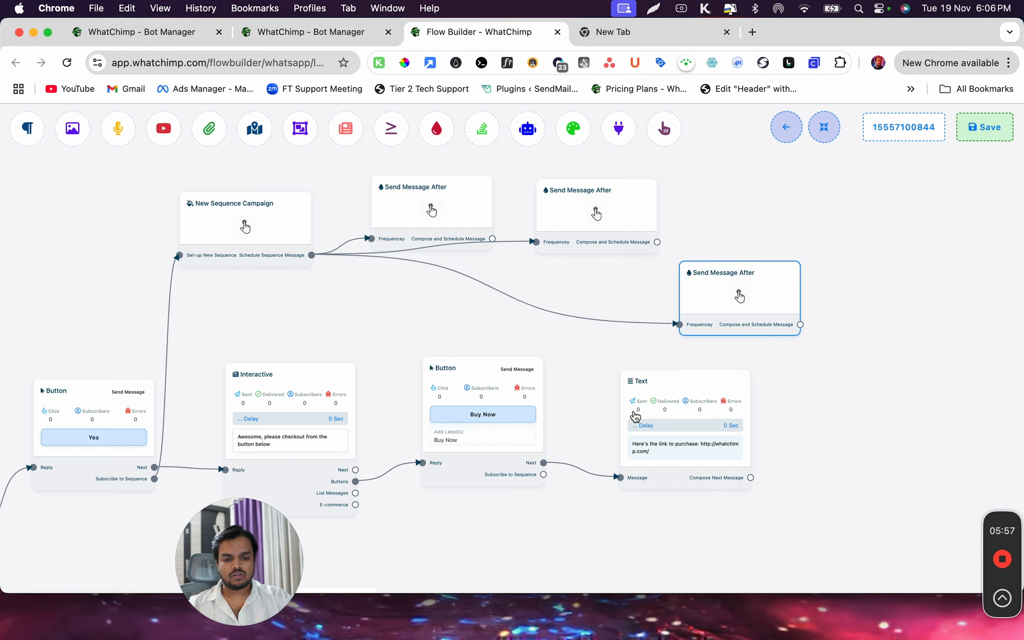
drag(639, 416, 613, 575)
drag(449, 393, 446, 576)
drag(295, 437, 288, 618)
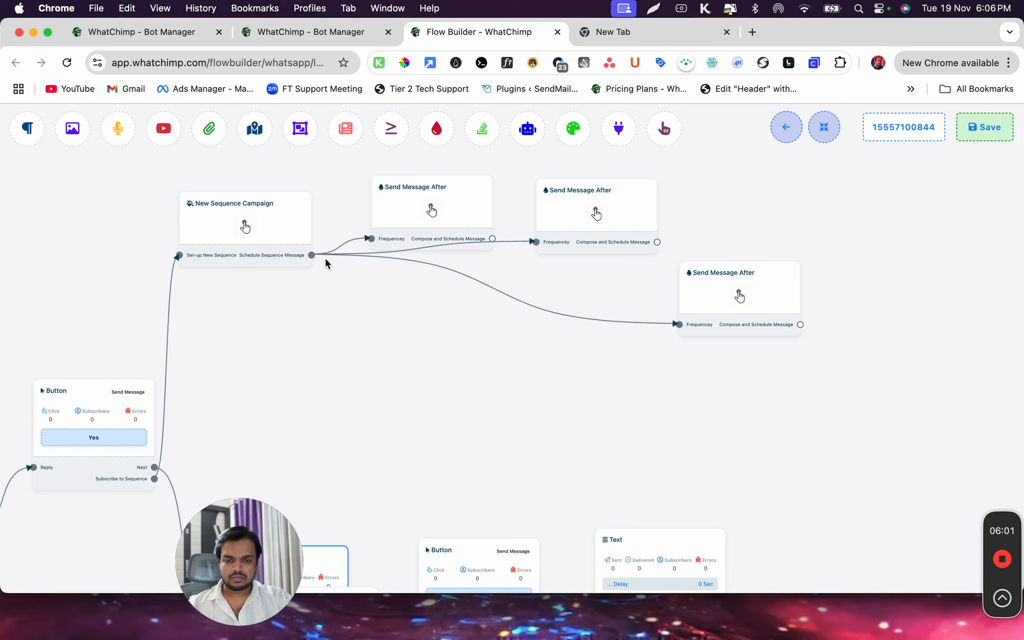
drag(313, 256, 443, 366)
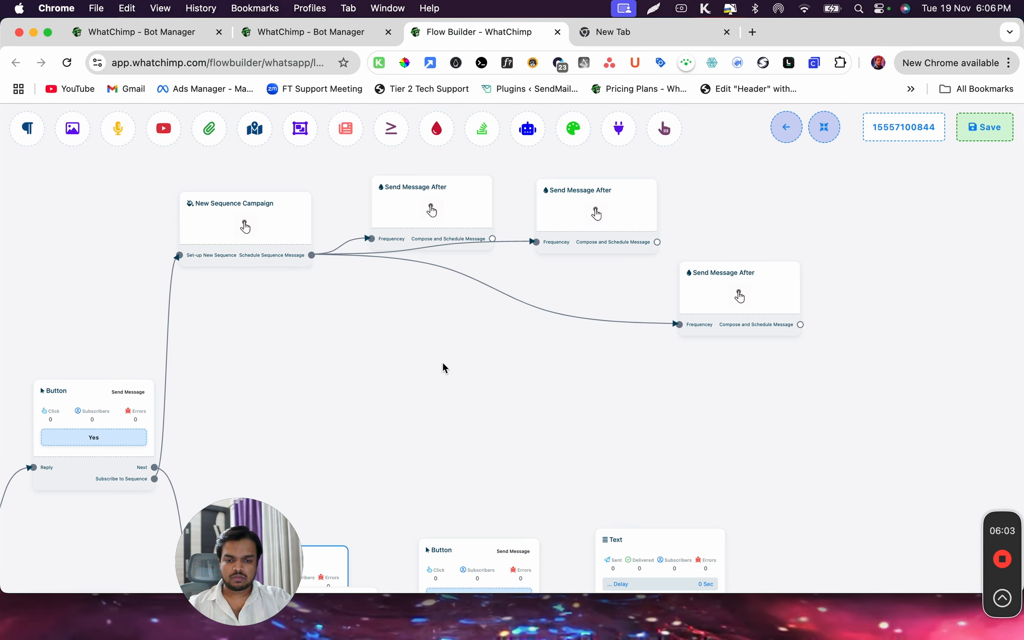
right_click(507, 400)
click(550, 405)
- Delete the two extra Send Message After blocks and move the first one slightly farther from the New Sequence Campaign block
right_click(741, 294)
click(752, 296)
right_click(593, 214)
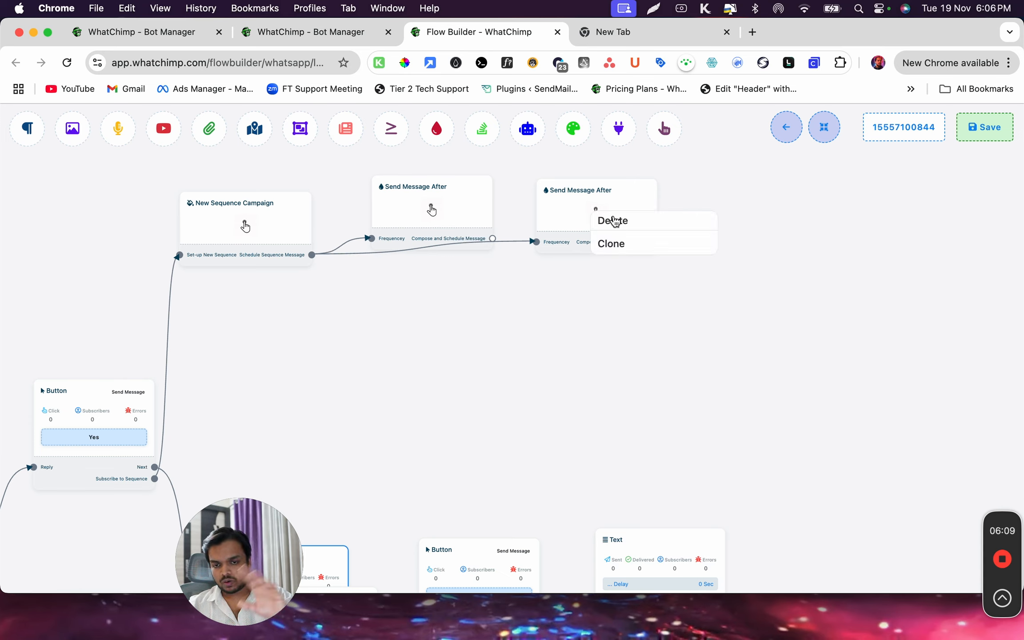
click(615, 221)
drag(457, 212, 502, 217)
double_click(500, 218)
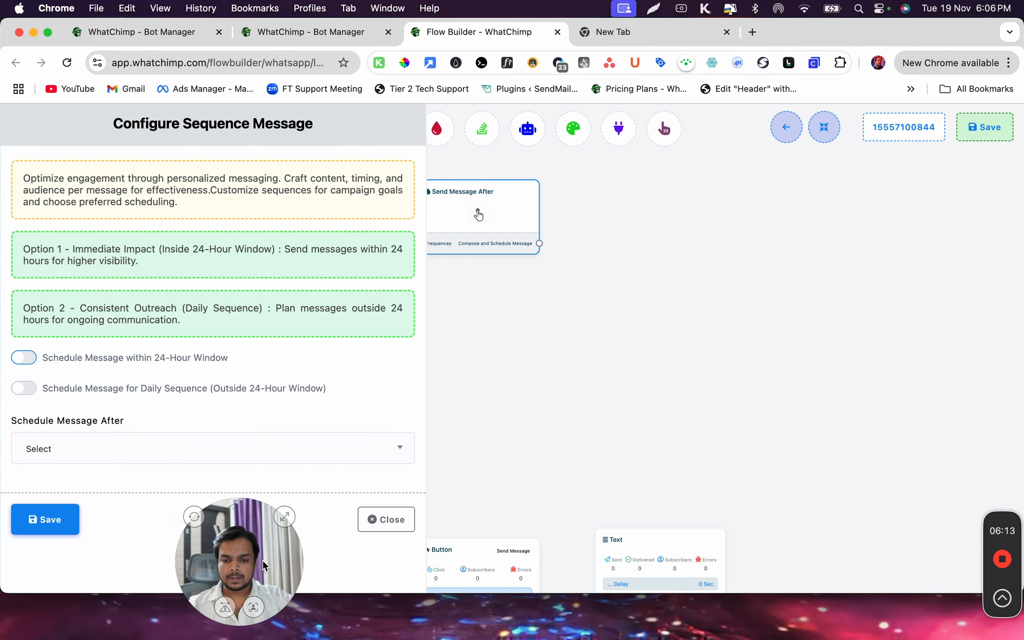
click(383, 522)
- Configure the New Sequence Campaign as "Buy Now Follow Up" with delivery time 14:00 and time zone Asia/Kolkata, and save it
double_click(239, 223)
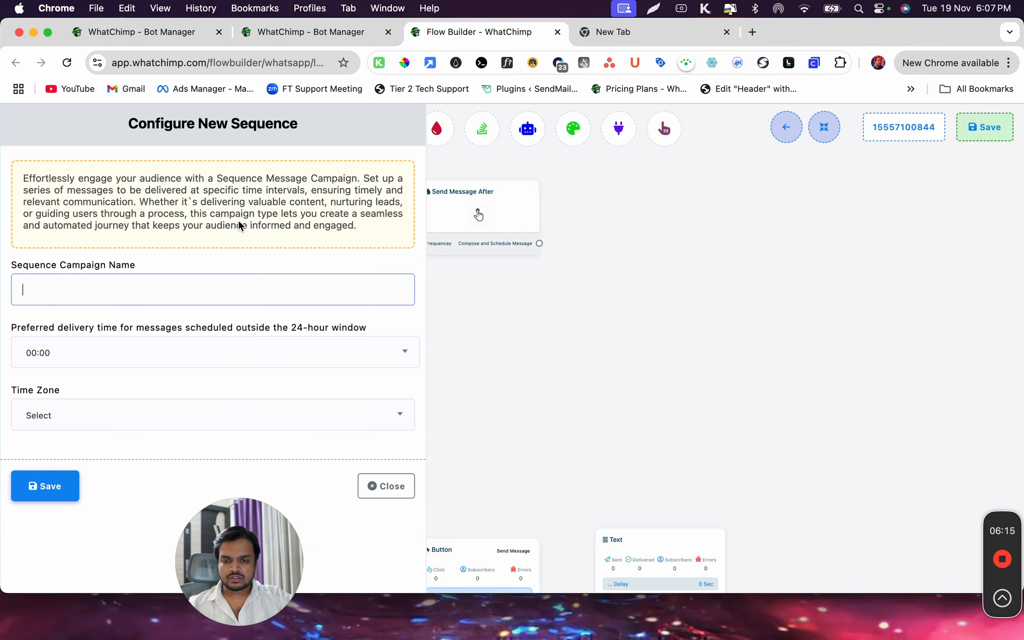
text(Buy Now Follow Up)
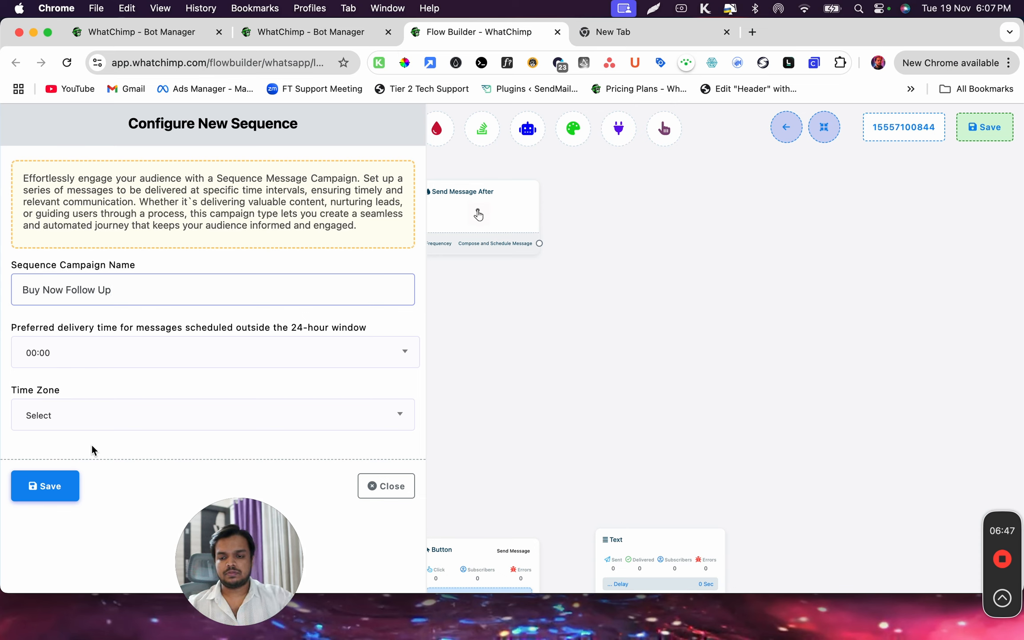
click(169, 360)
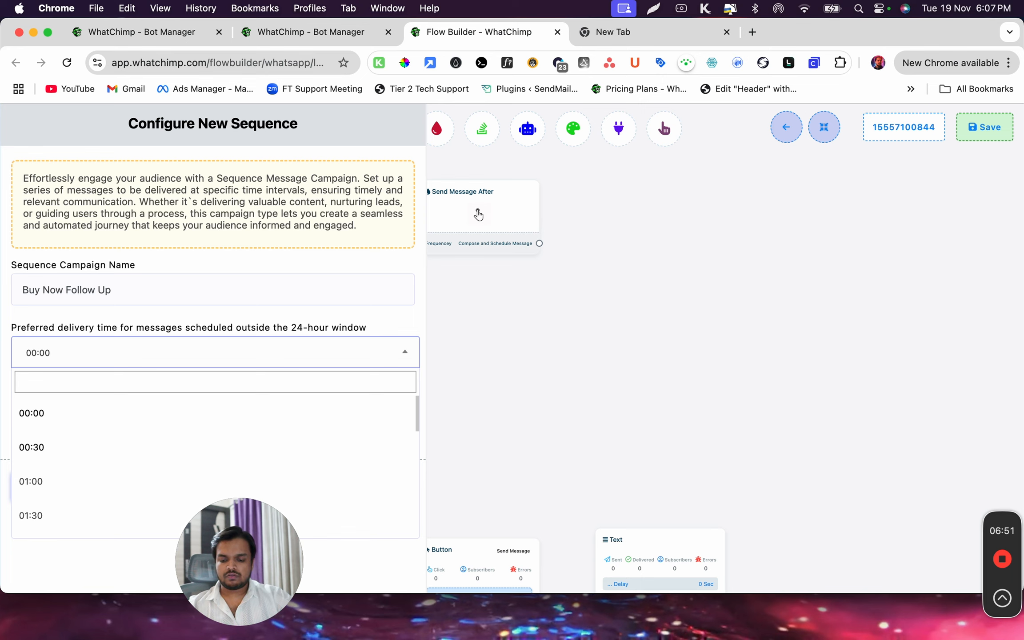
text(14)
click(110, 414)
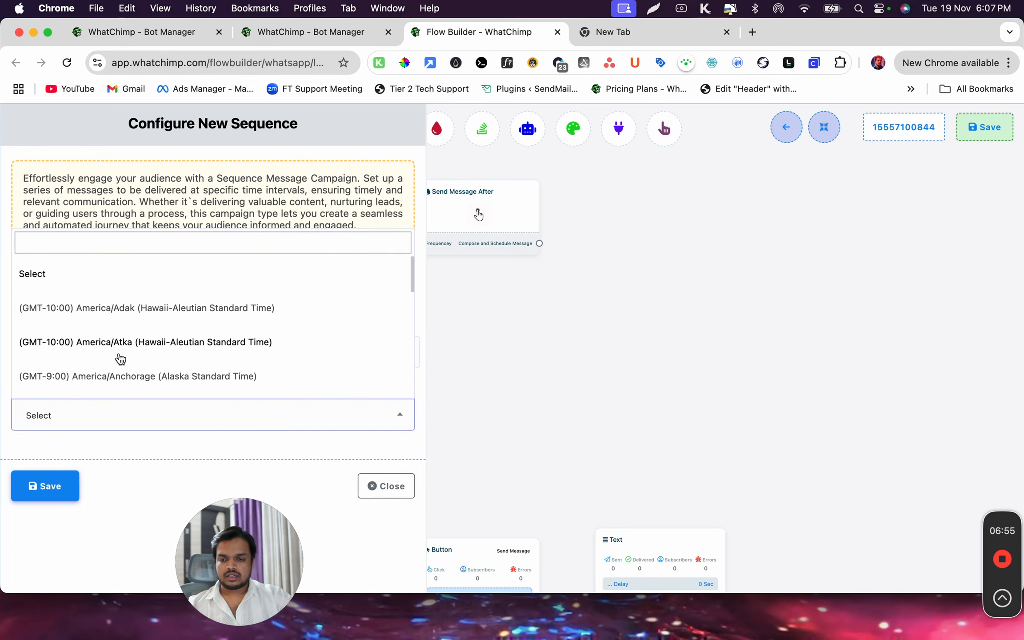
text(kolk)
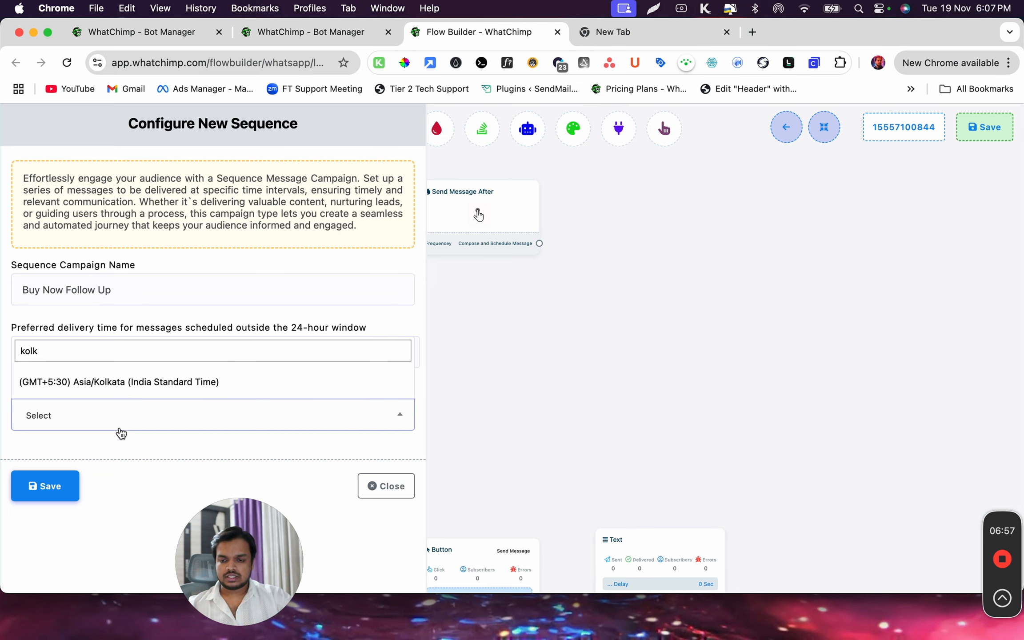
click(147, 383)
click(49, 493)
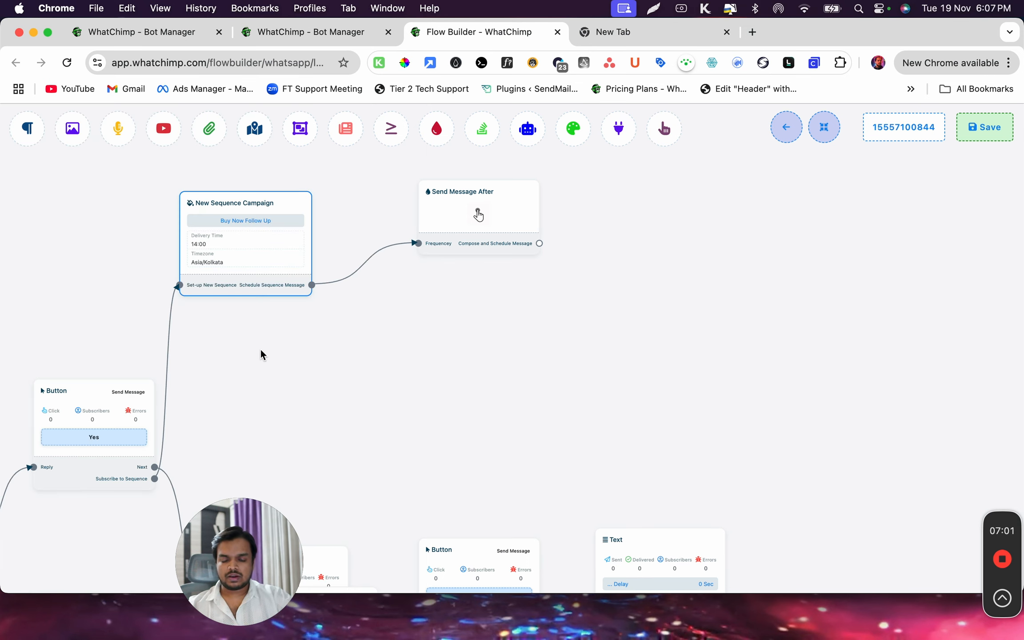
- Move the Send Message After block up and schedule it for 30 mins within the 24-hour window, saving the setting
drag(527, 234, 530, 198)
click(531, 198)
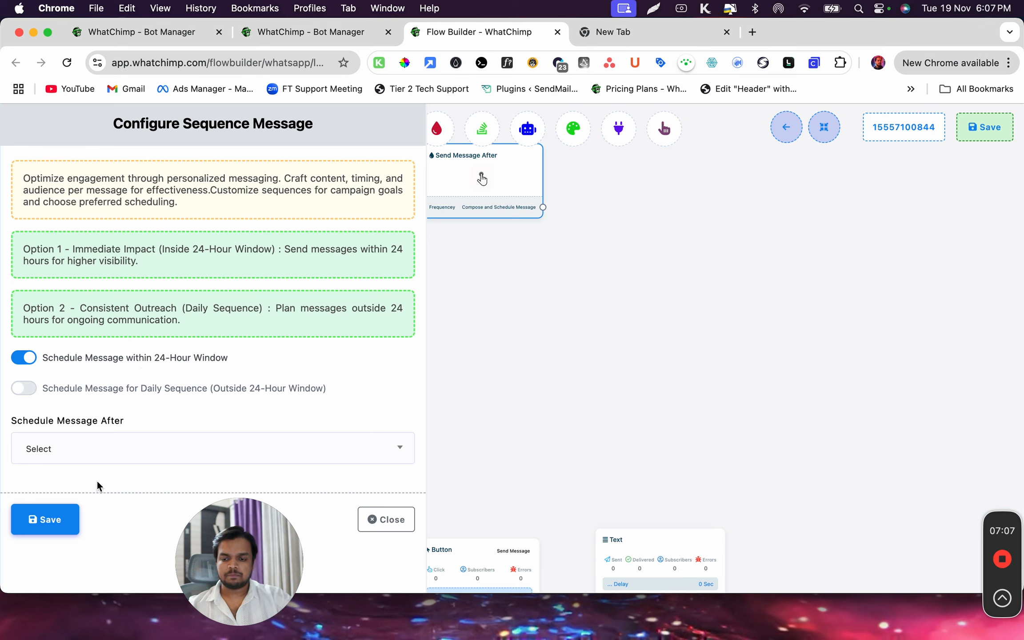
click(121, 449)
scroll(106, 369, down, 2)
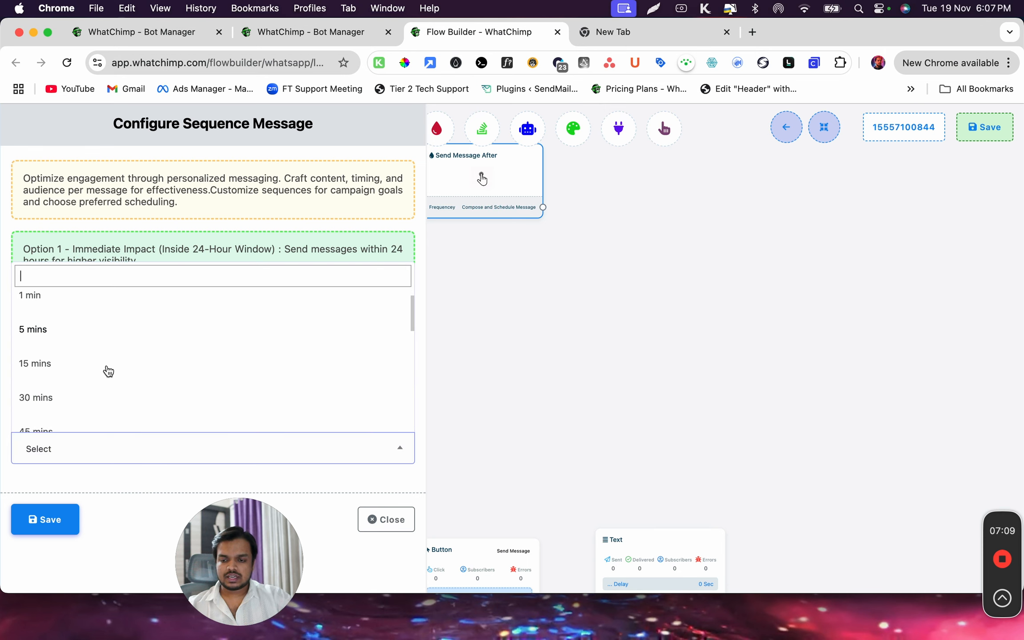
click(98, 354)
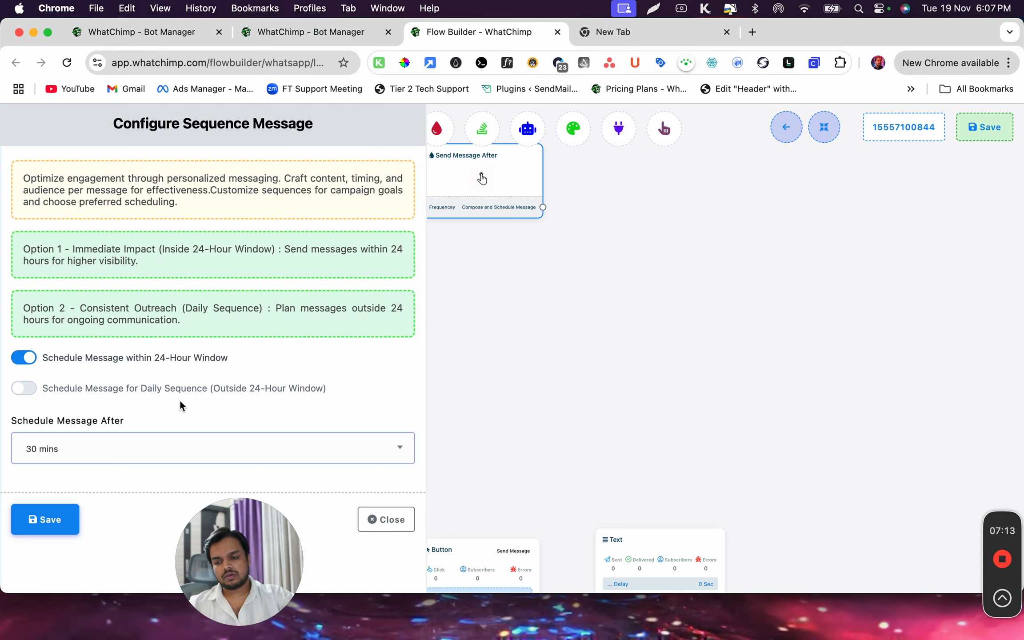
click(46, 518)
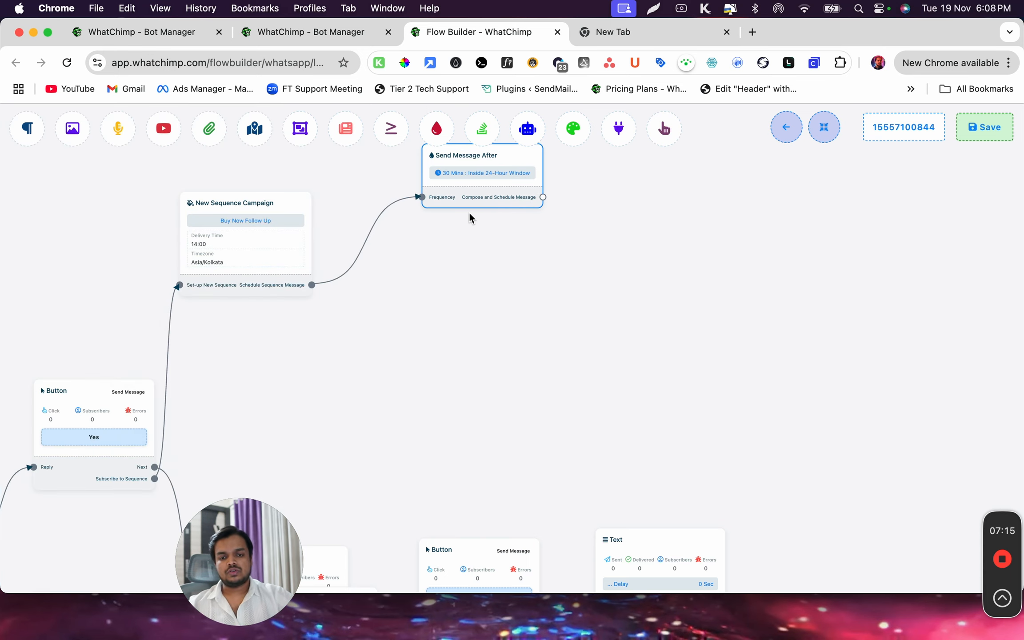
- Add a Condition from the Send Message After block's Compose and Schedule Message output and place it beside that block
drag(480, 204, 512, 178)
drag(523, 222, 334, 391)
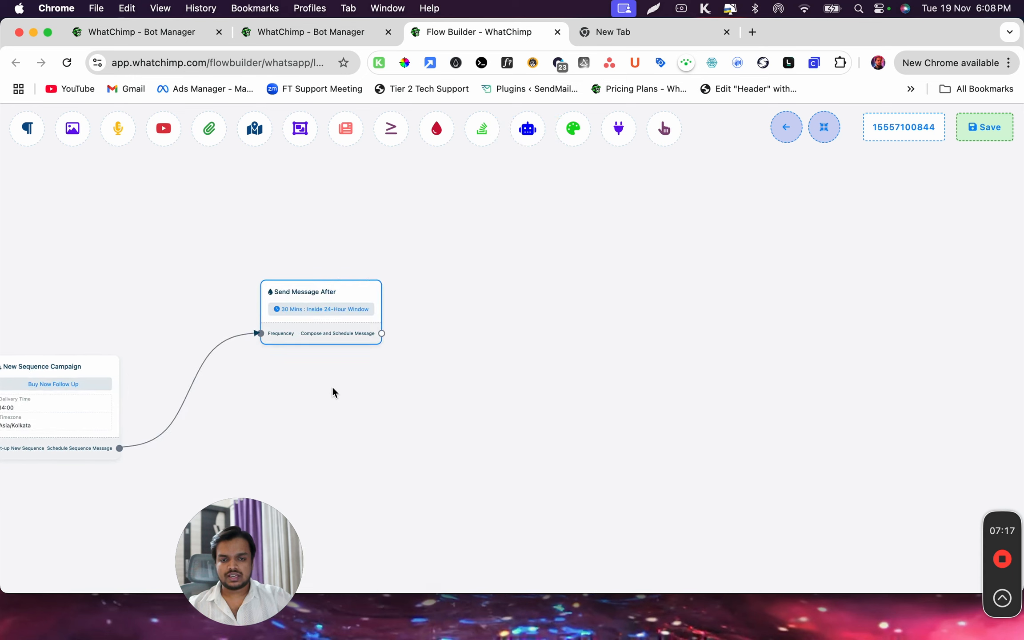
drag(341, 345, 449, 192)
click(467, 332)
drag(521, 359, 520, 193)
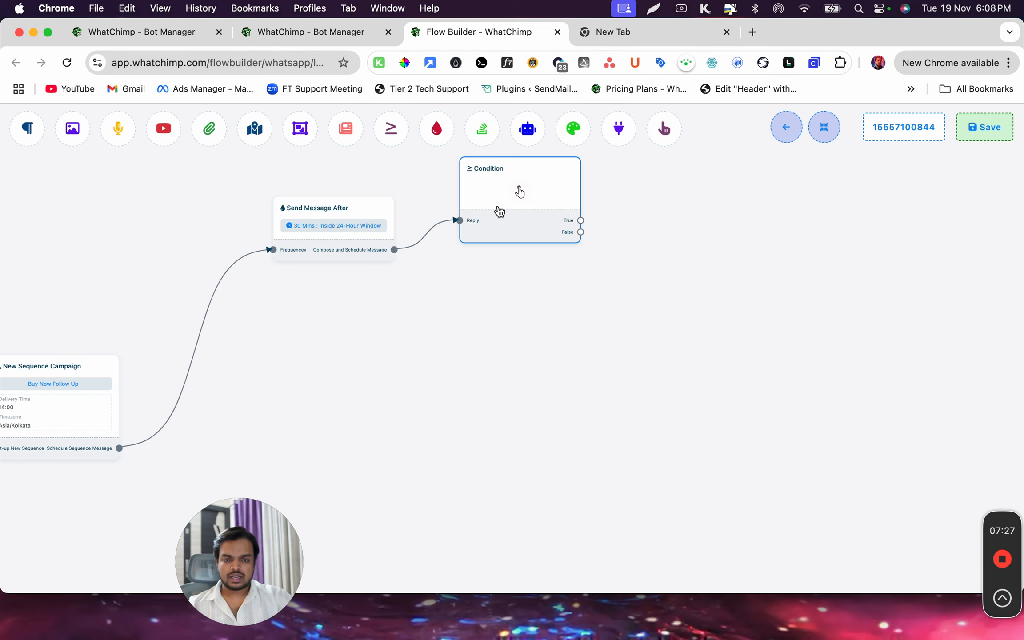
- Configure the Condition's system field as Label Contains Buy Now and save it
double_click(509, 207)
click(55, 296)
scroll(53, 423, down, 3)
click(63, 416)
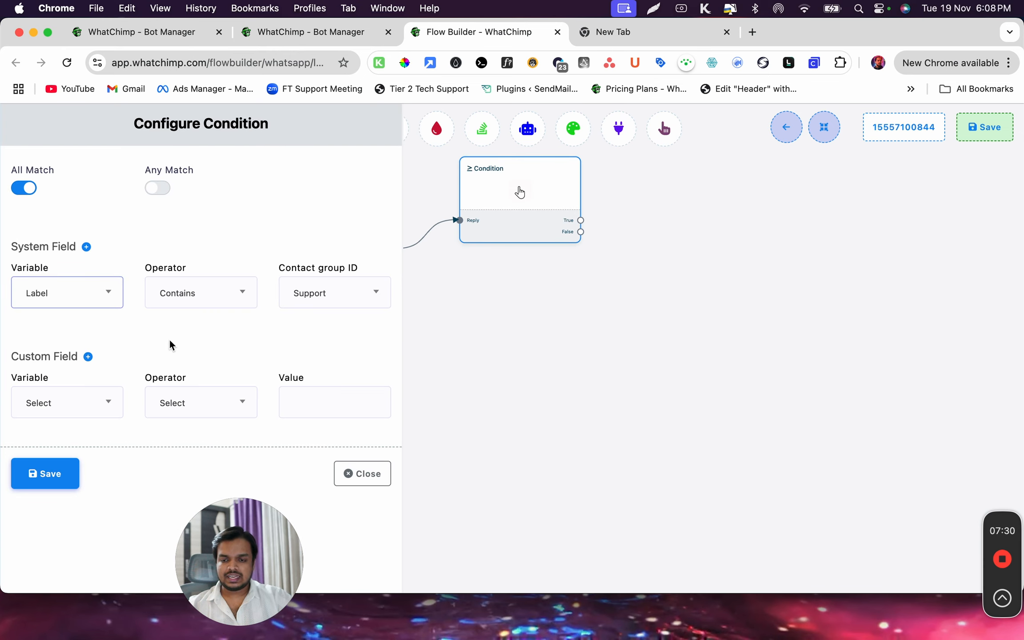
click(314, 292)
scroll(299, 415, down, 5)
scroll(301, 423, down, 6)
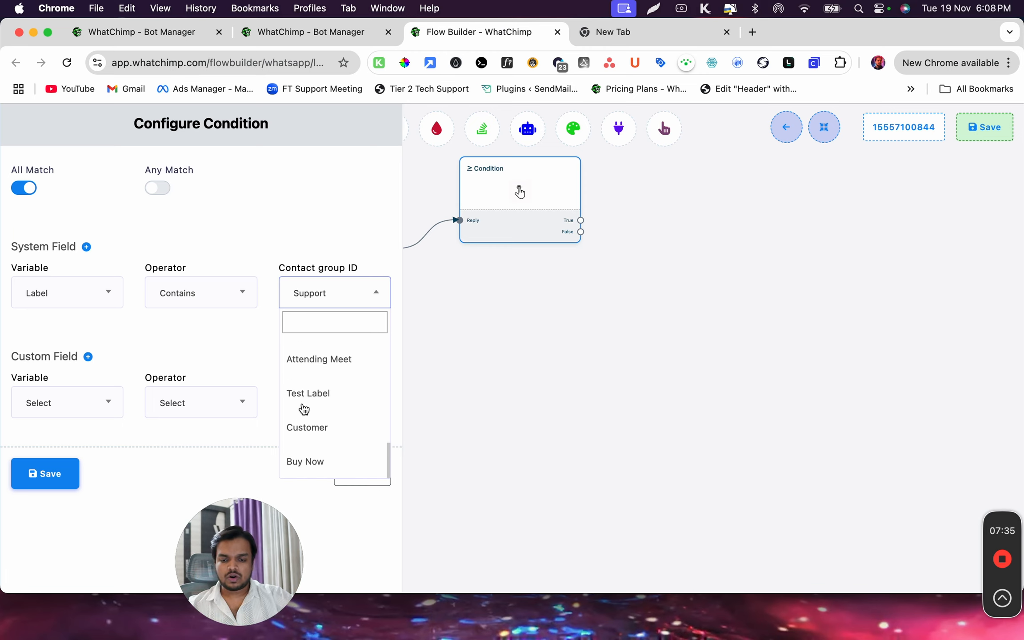
click(304, 460)
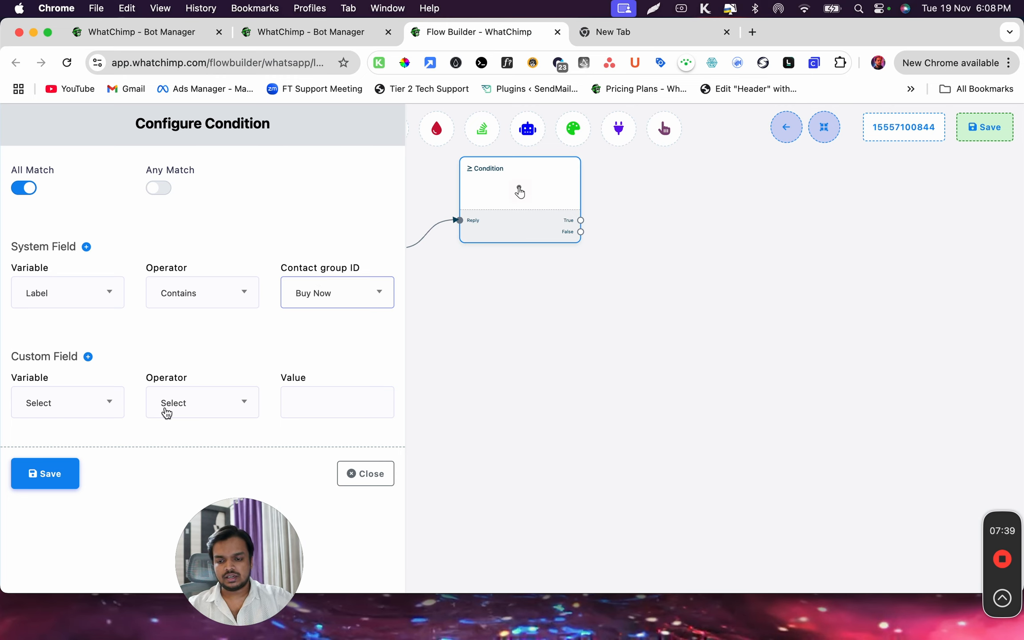
click(22, 485)
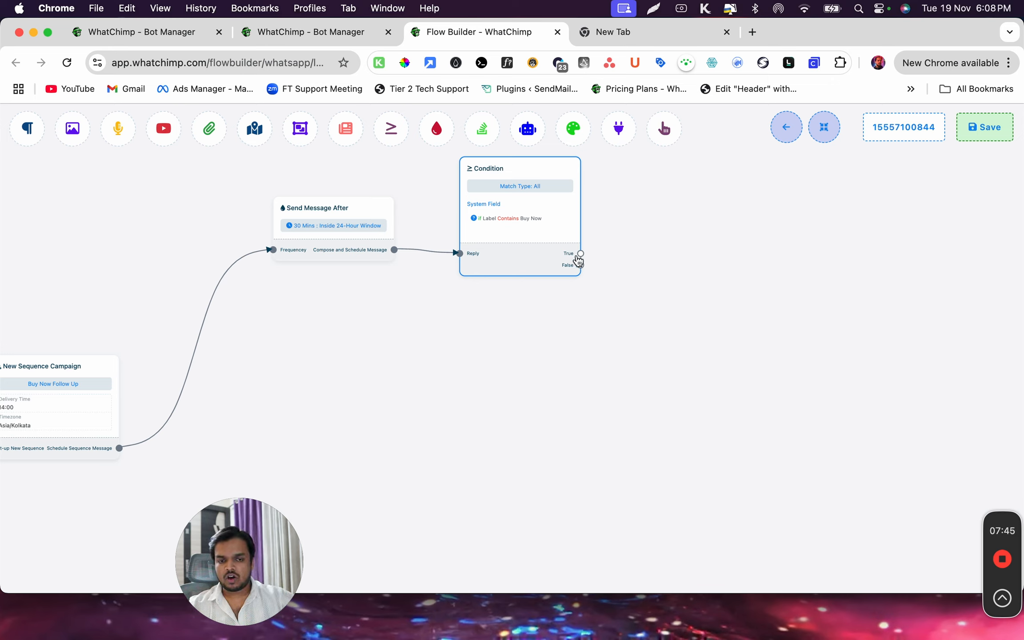
- Add a Text message from the Condition's False output and begin it with "Hey" followed by the #LEAD_USER_FIRST_NAME# variable
drag(580, 266, 670, 190)
click(695, 195)
click(752, 255)
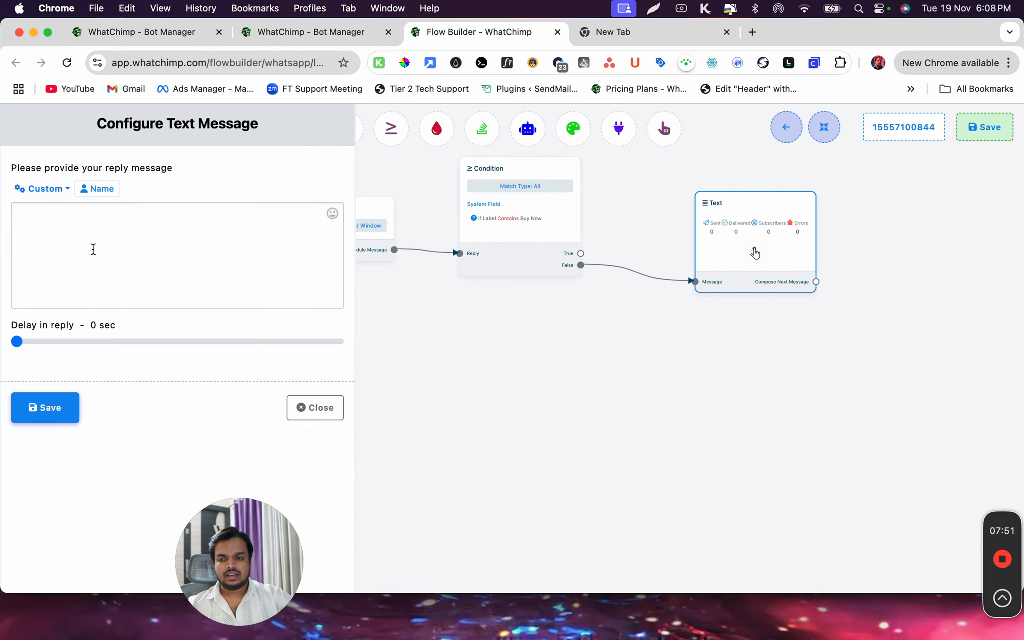
text(Hey)
click(96, 189)
click(239, 226)
key(Return)
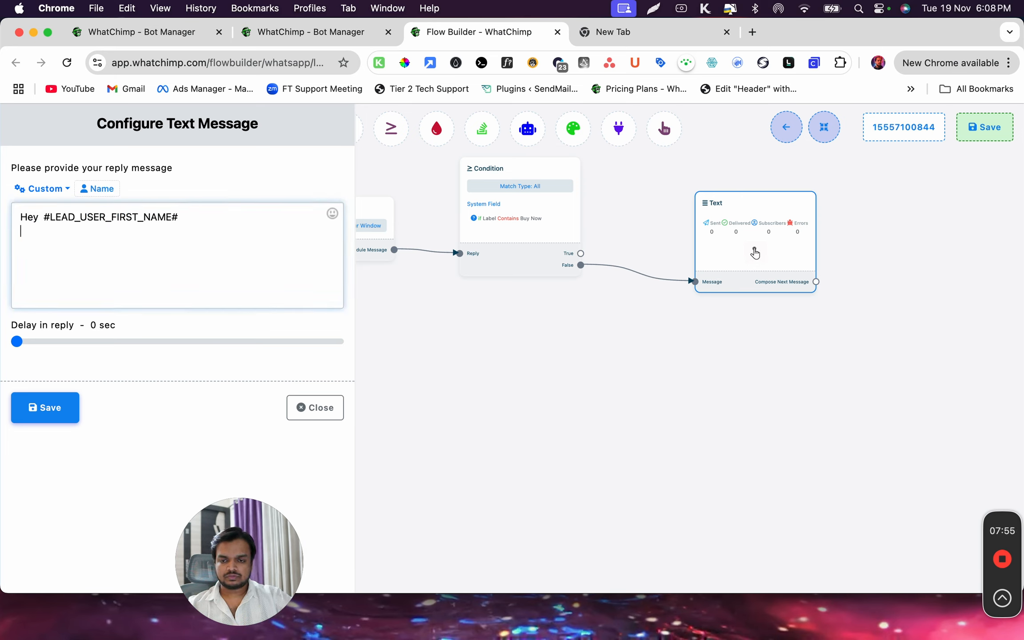
- Complete the message with "You were about to purchase the product, is there anything I can help you with?" and save it
text(You we)
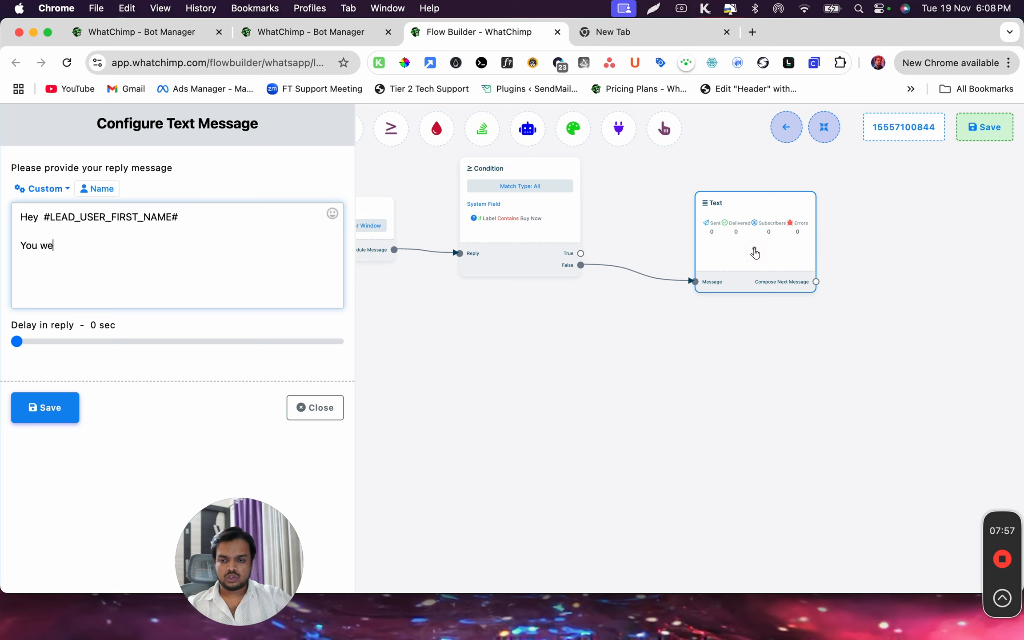
text(re about to purchss)
text(se)
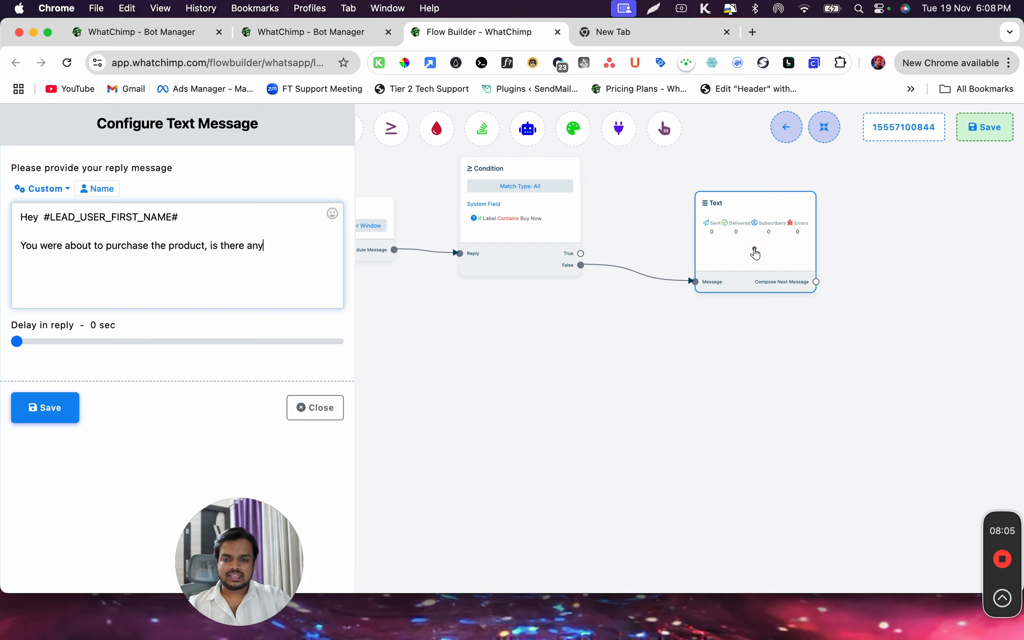
text(n h)
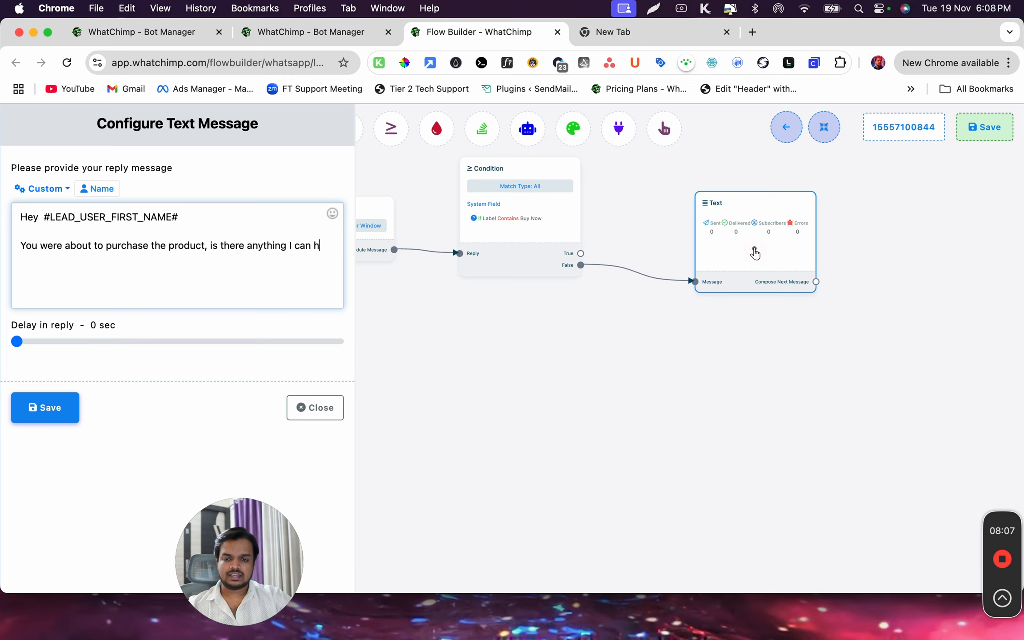
text(elp you with)
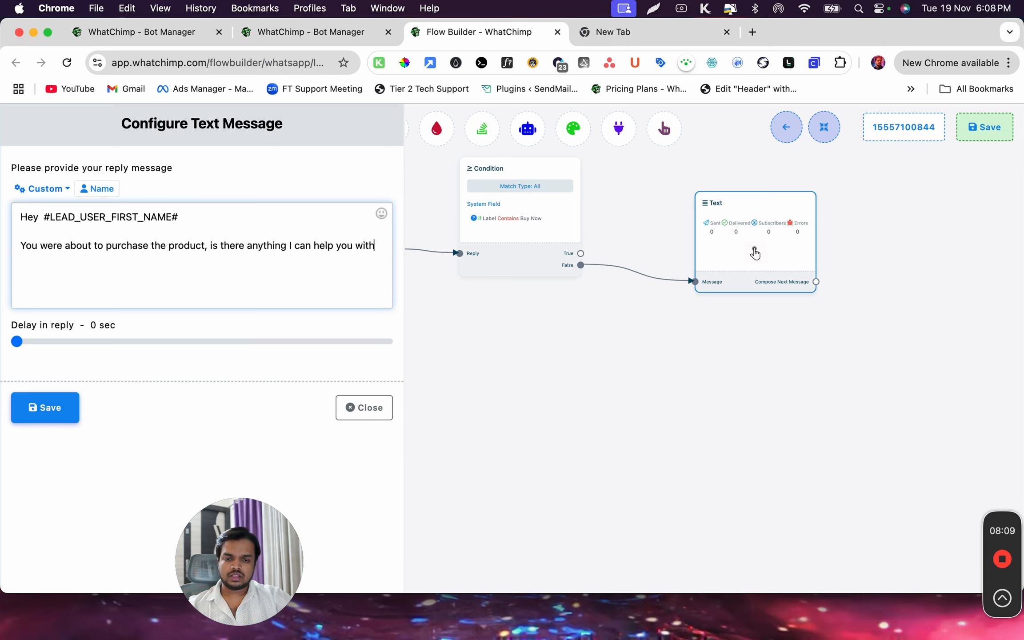
text(?)
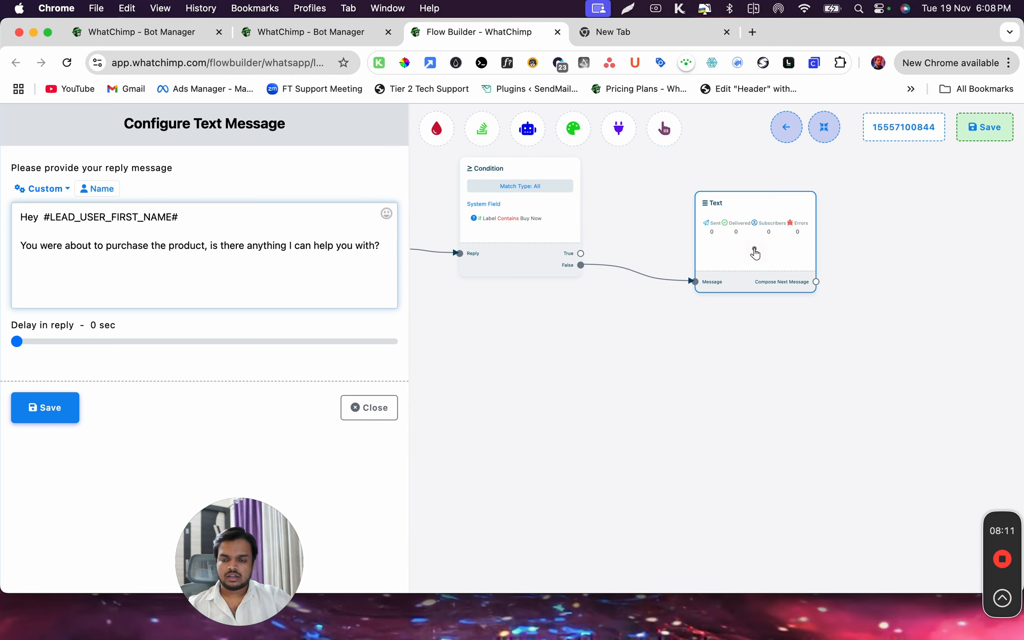
click(62, 410)
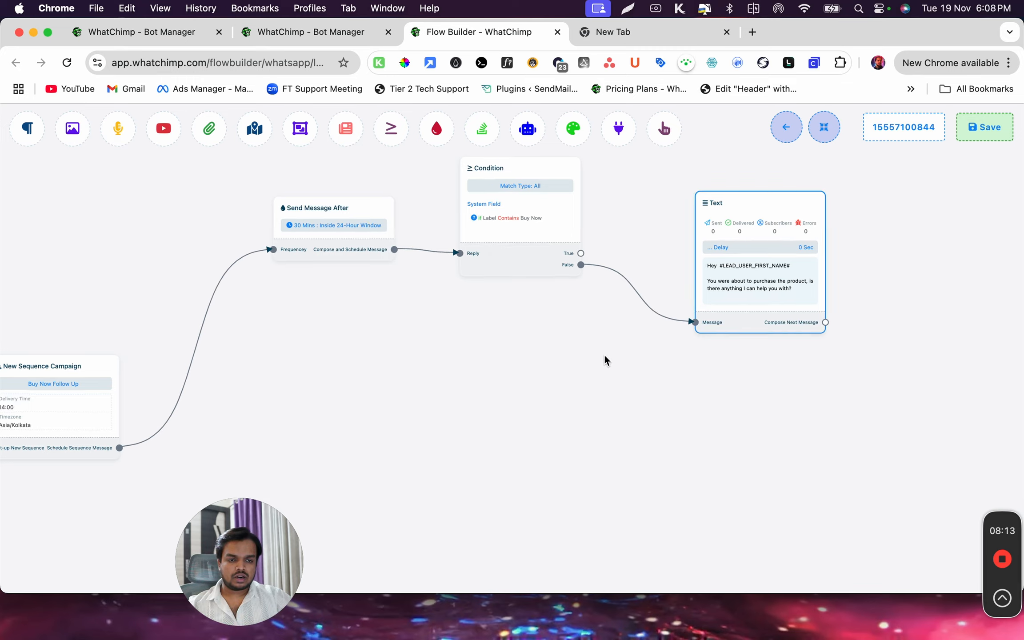
drag(608, 353, 371, 365)
drag(604, 222, 614, 200)
click(657, 203)
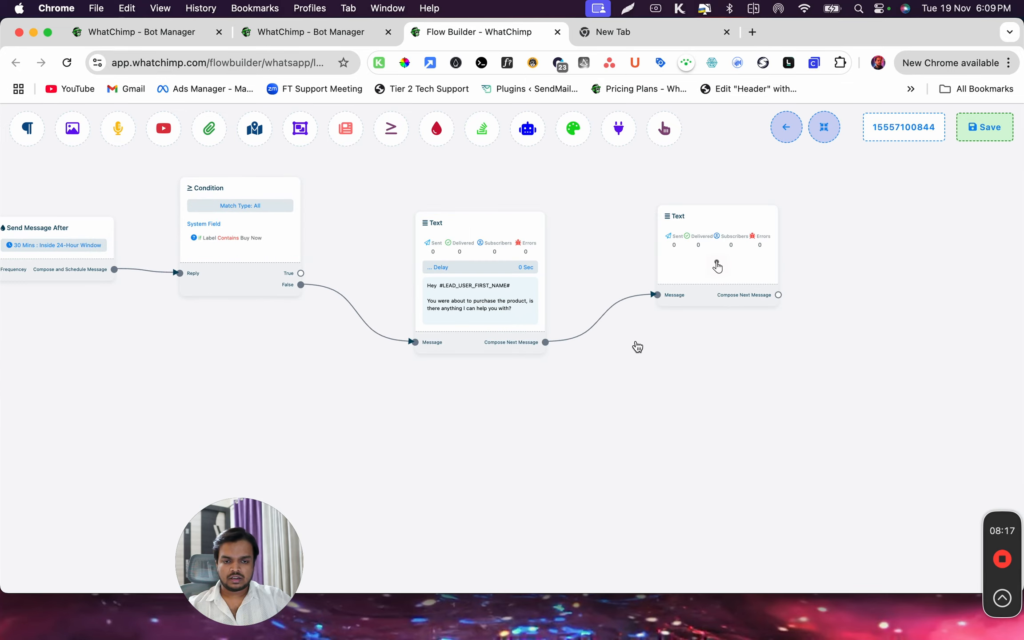
click(732, 277)
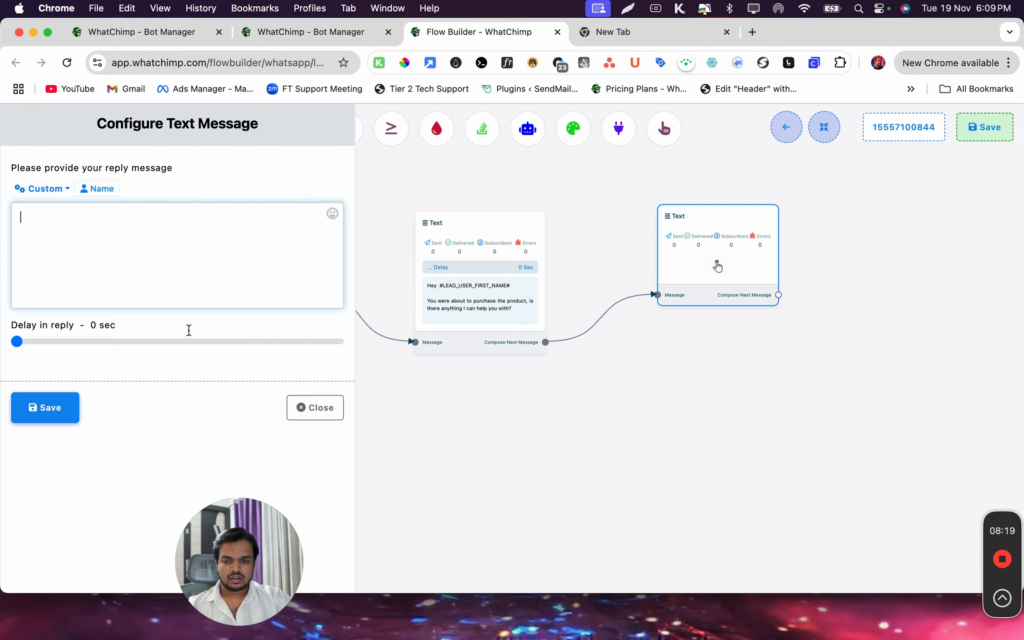
click(321, 407)
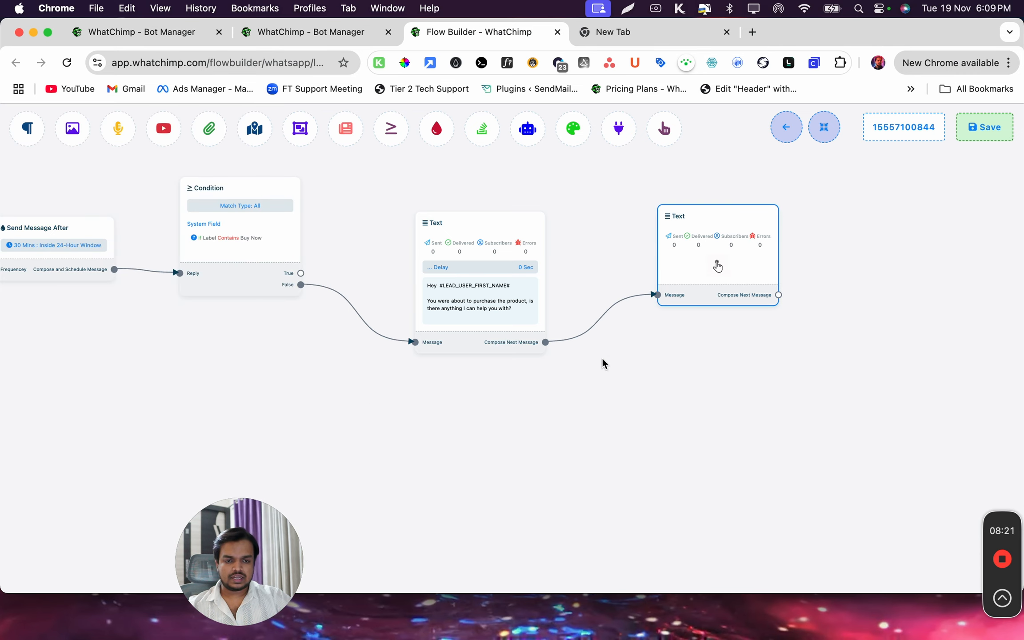
right_click(716, 265)
click(710, 279)
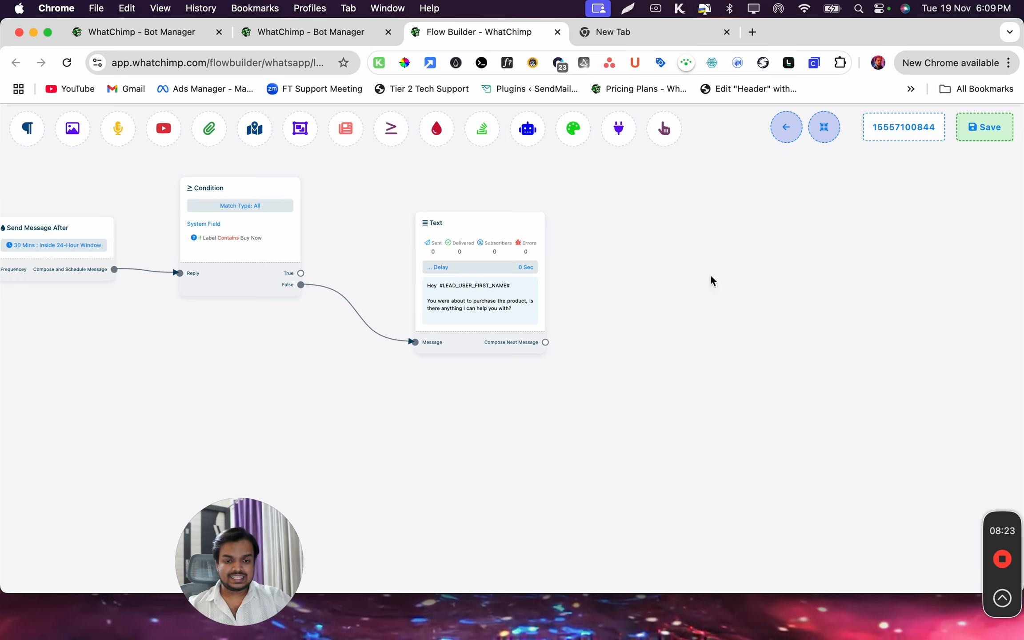
- Add a CTA URL Button as the next message after the follow-up Text block
drag(546, 342, 622, 225)
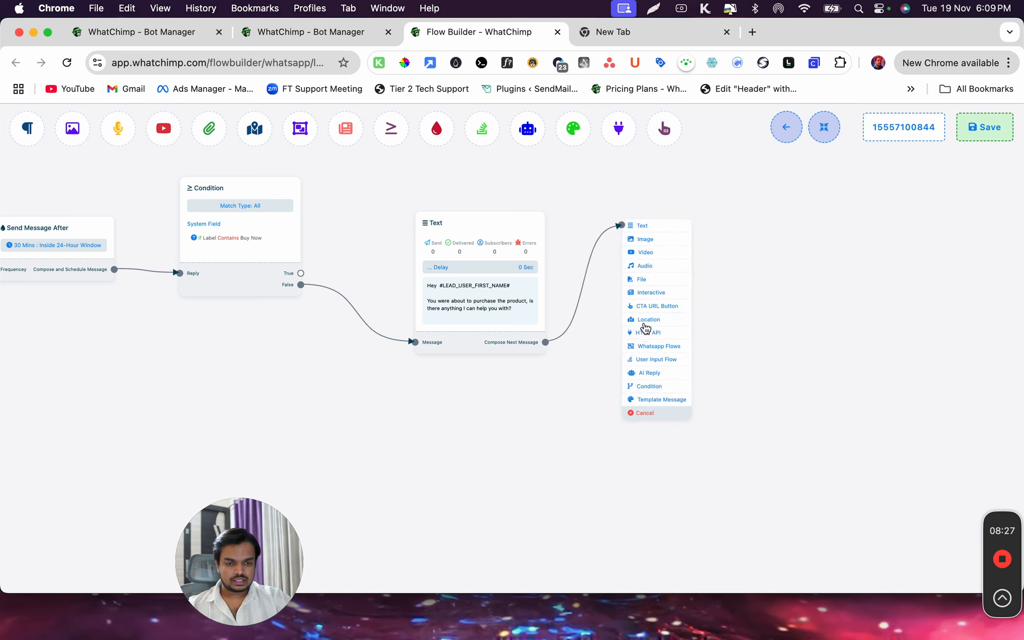
click(656, 306)
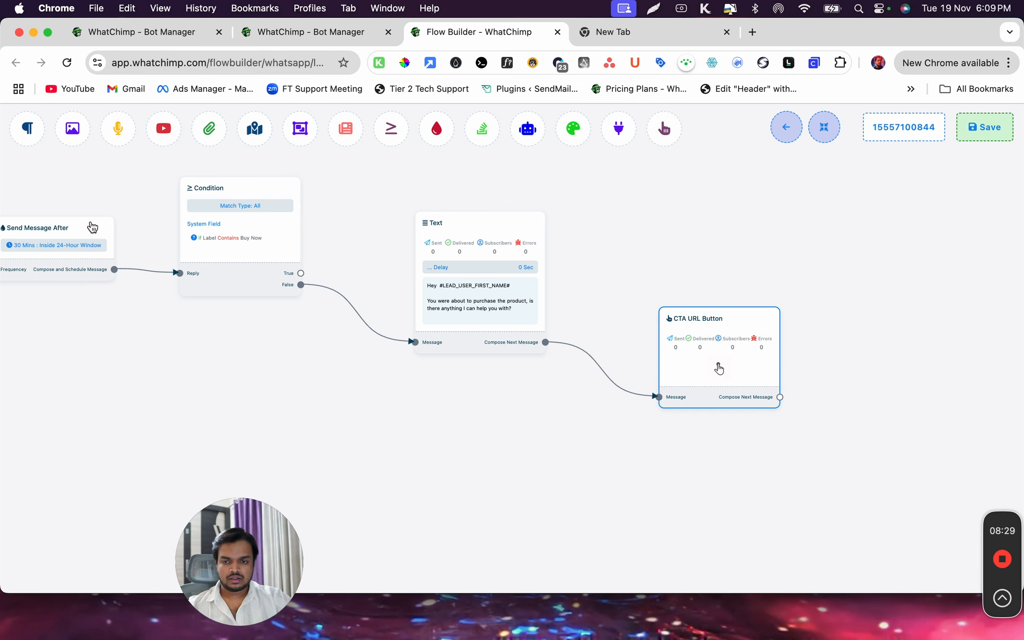
double_click(699, 354)
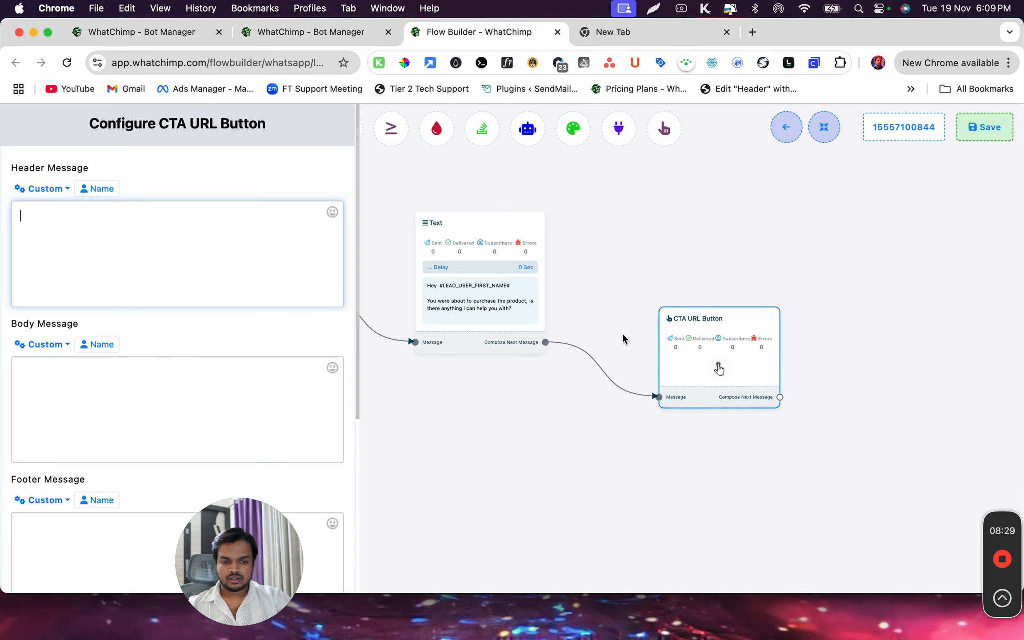
click(221, 427)
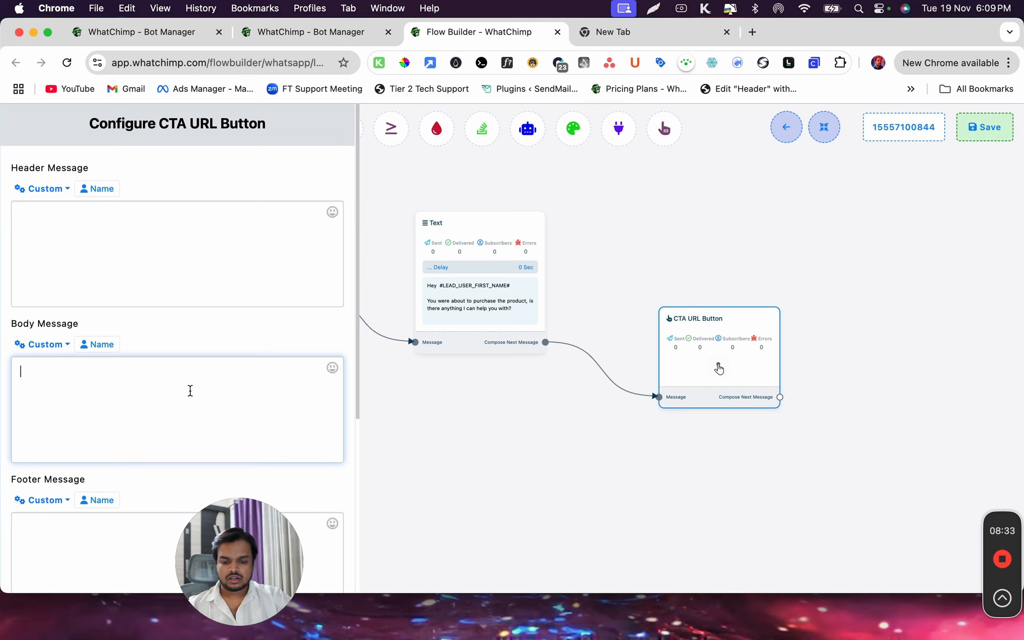
text(You can pur)
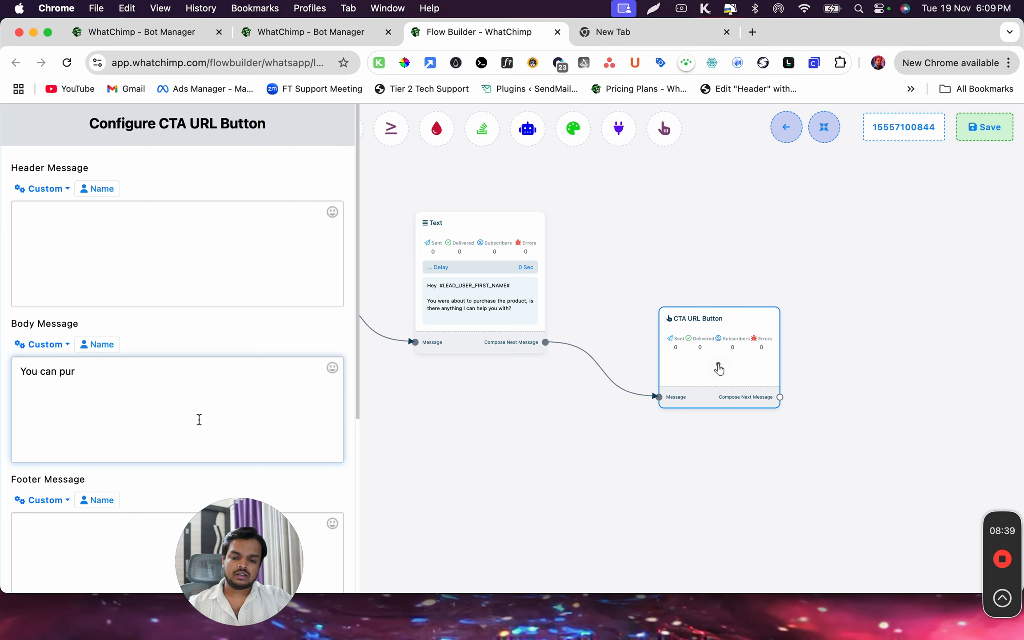
scroll(199, 419, down, 5)
scroll(199, 424, down, 3)
click(331, 572)
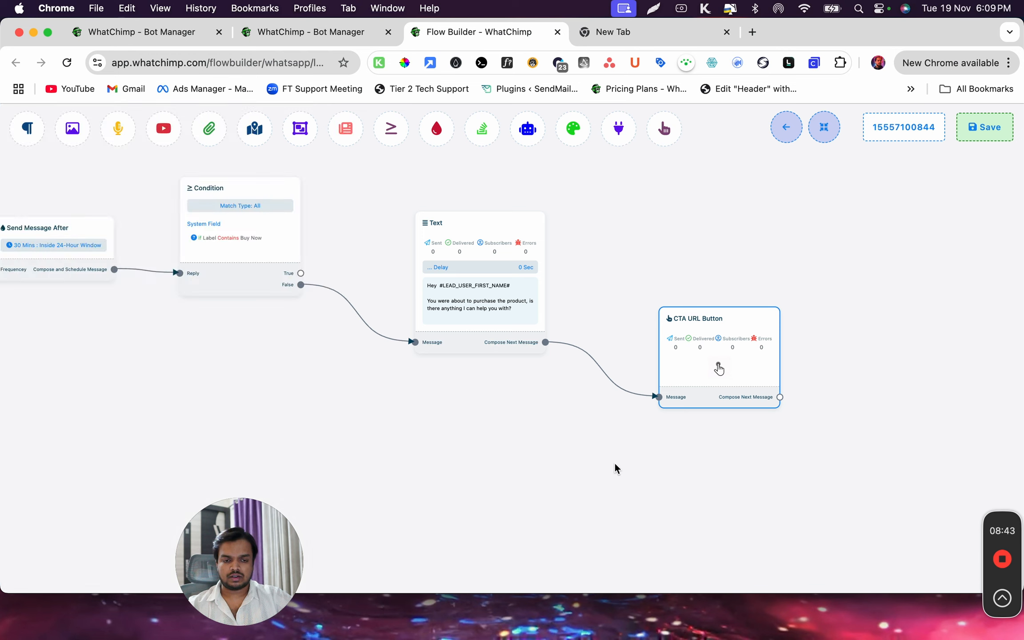
- Delete the CTA URL Button block that follows the follow-up Text message
right_click(723, 381)
click(758, 392)
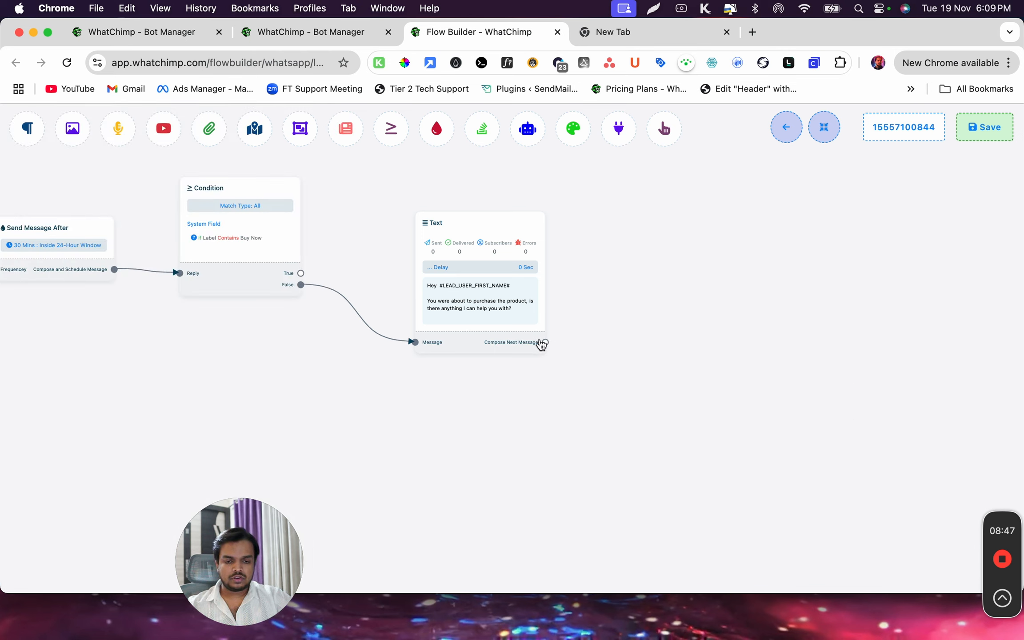
drag(545, 343, 590, 253)
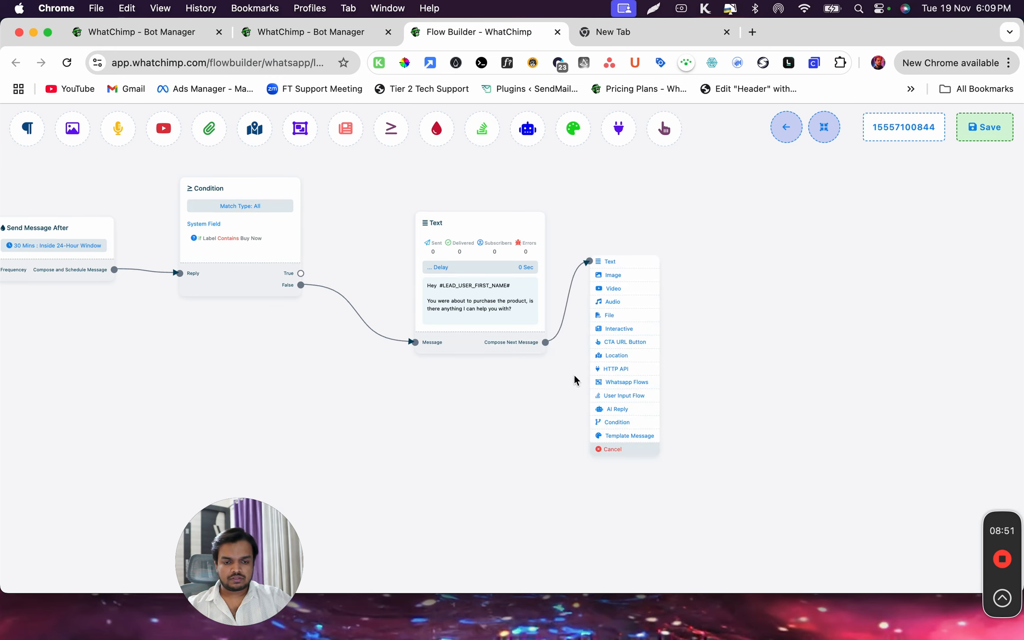
click(597, 448)
- Duplicate the "Awesome, please checkout from the button below" Interactive block from the Yes branch
scroll(613, 429, left, 5)
scroll(711, 311, up, 8)
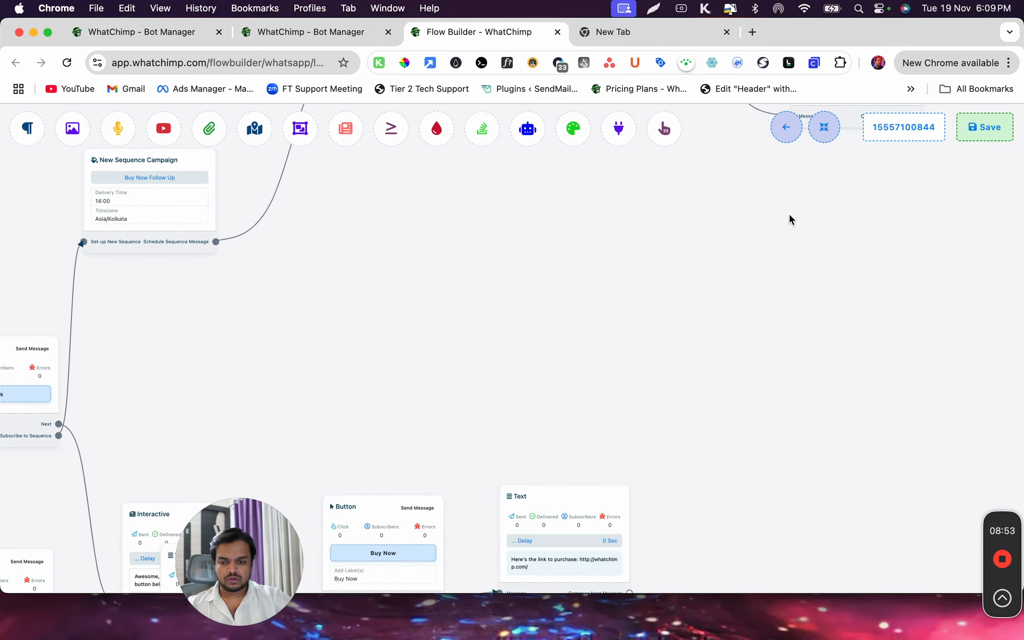
scroll(717, 135, down, 5)
scroll(717, 135, left, 3)
drag(295, 338, 330, 475)
click(302, 319)
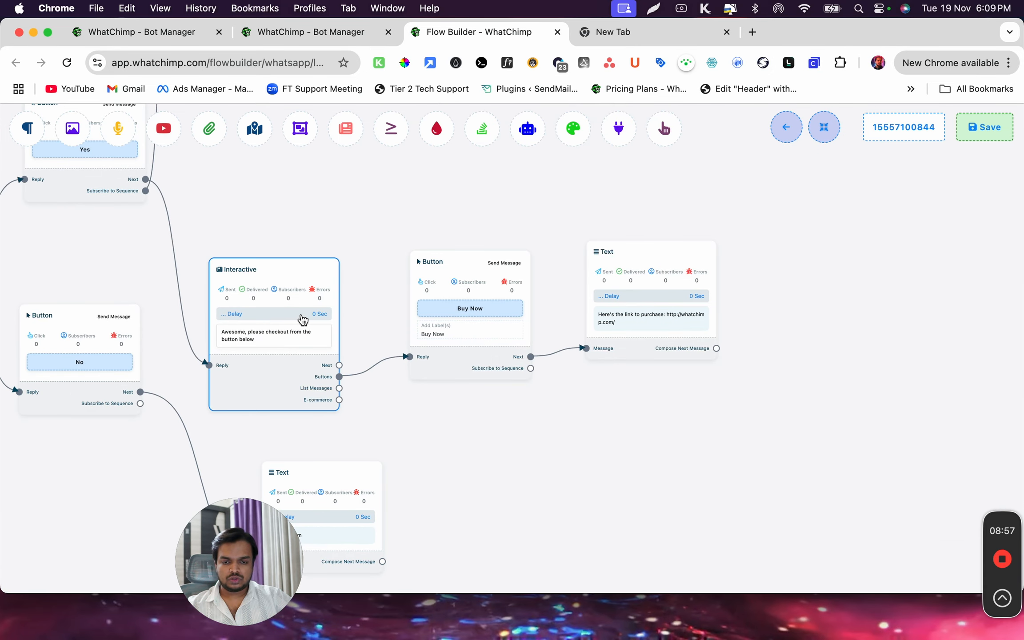
right_click(303, 319)
click(357, 347)
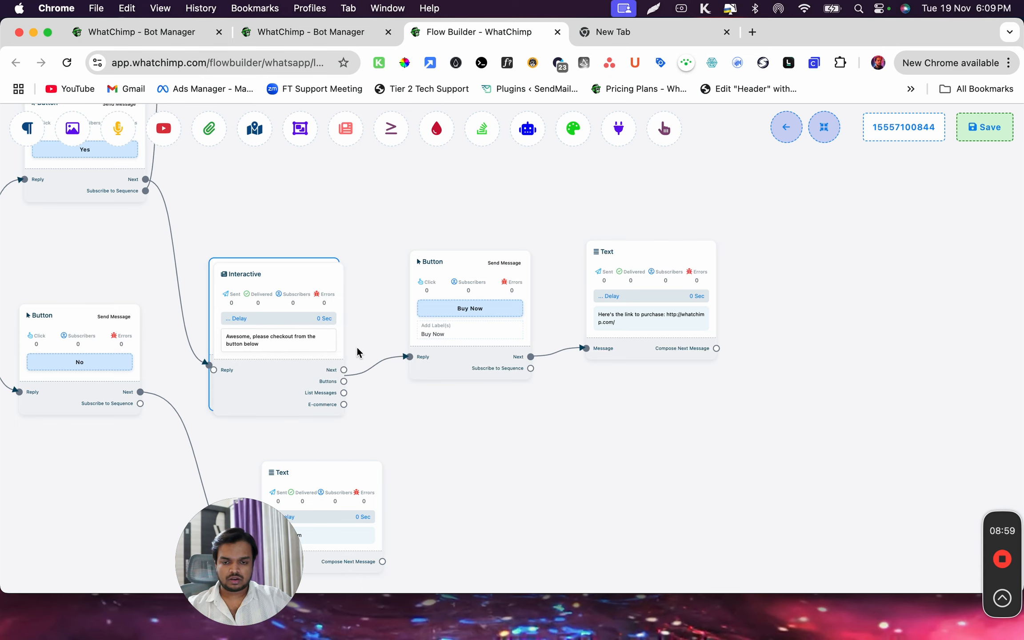
- Move the copied Interactive block beside the follow-up Text block and connect the Text's Compose Next Message output to it
drag(301, 359, 770, 169)
drag(864, 299, 489, 639)
drag(335, 493, 706, 234)
drag(616, 276, 502, 443)
drag(620, 437, 620, 364)
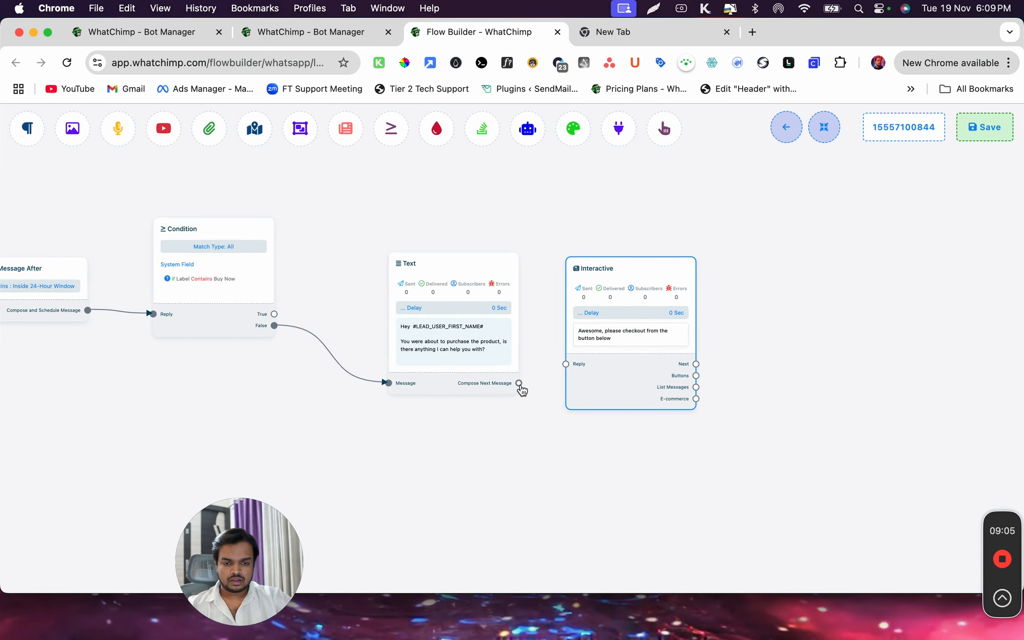
- Change the copied Interactive's message body to "If you're still interested, please checkout from the button below" and save it
click(615, 340)
key(super+a)
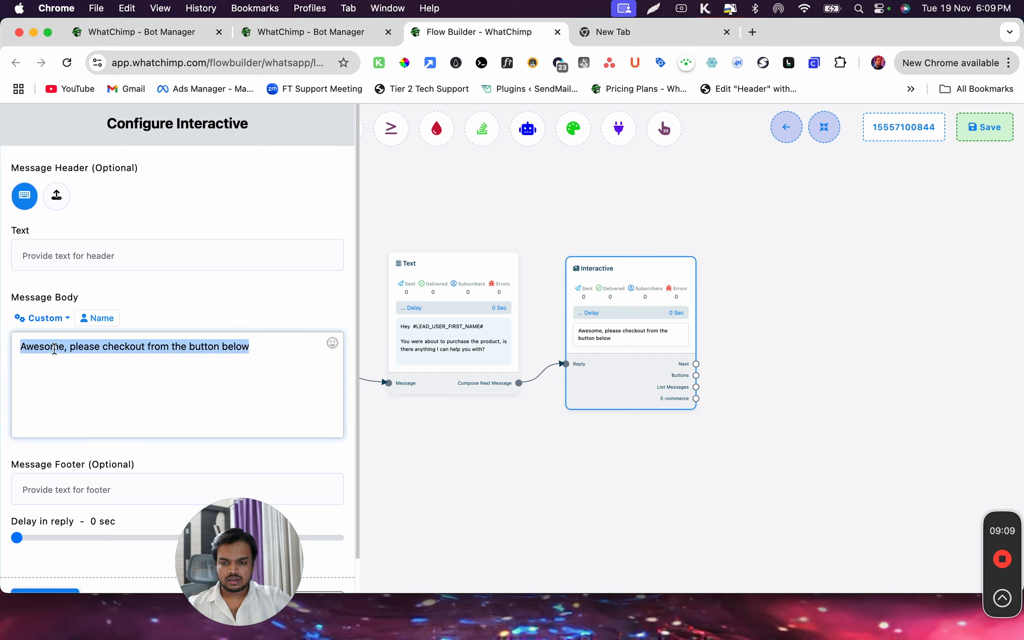
click(74, 345)
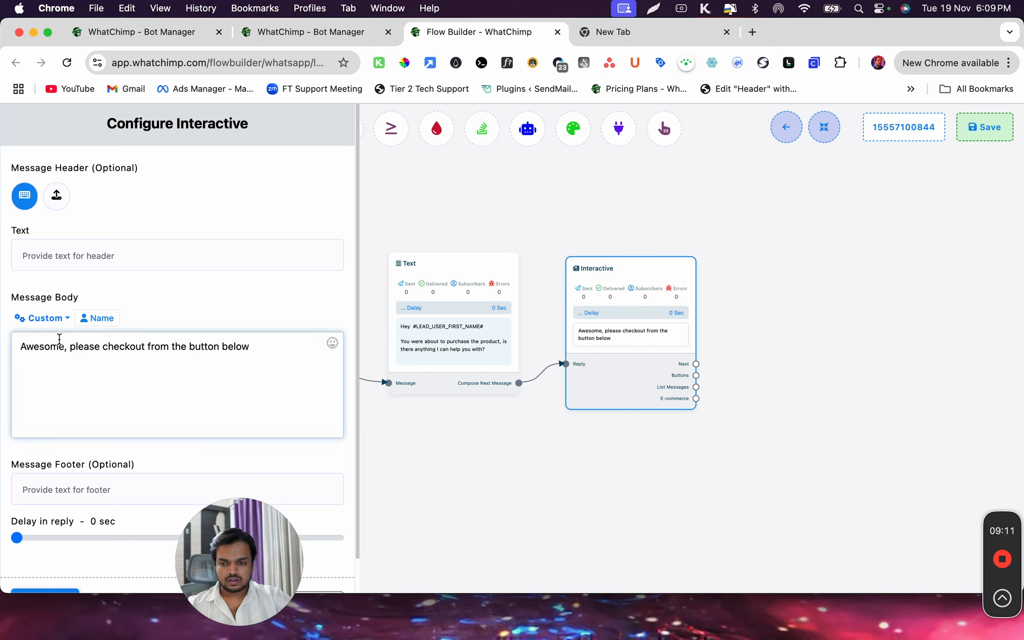
key(shift+super+Right)
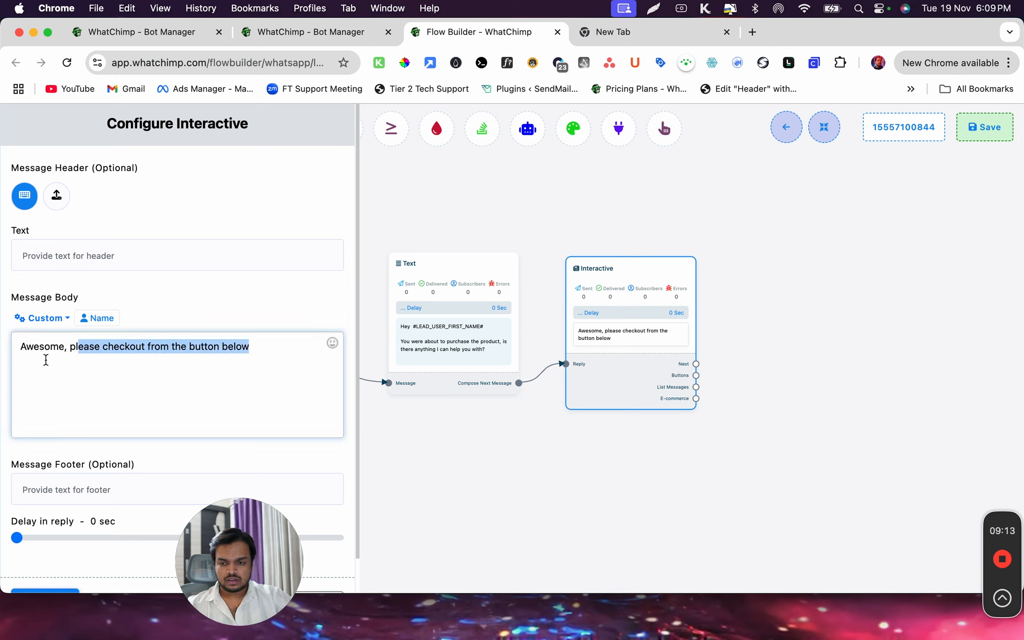
key(Right)
drag(76, 351, 3, 349)
text(If you')
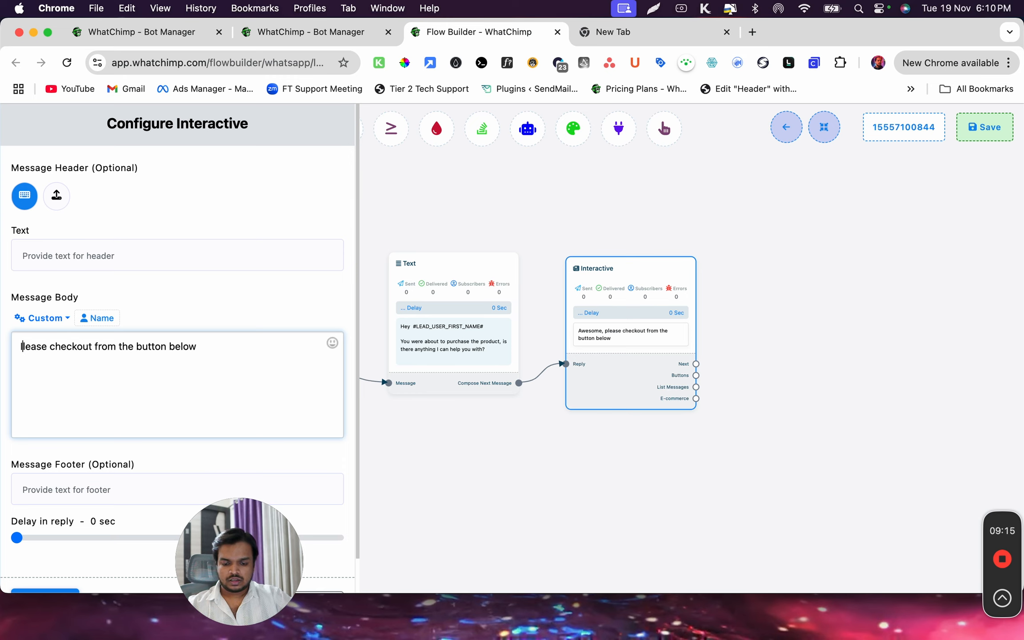
text(re st)
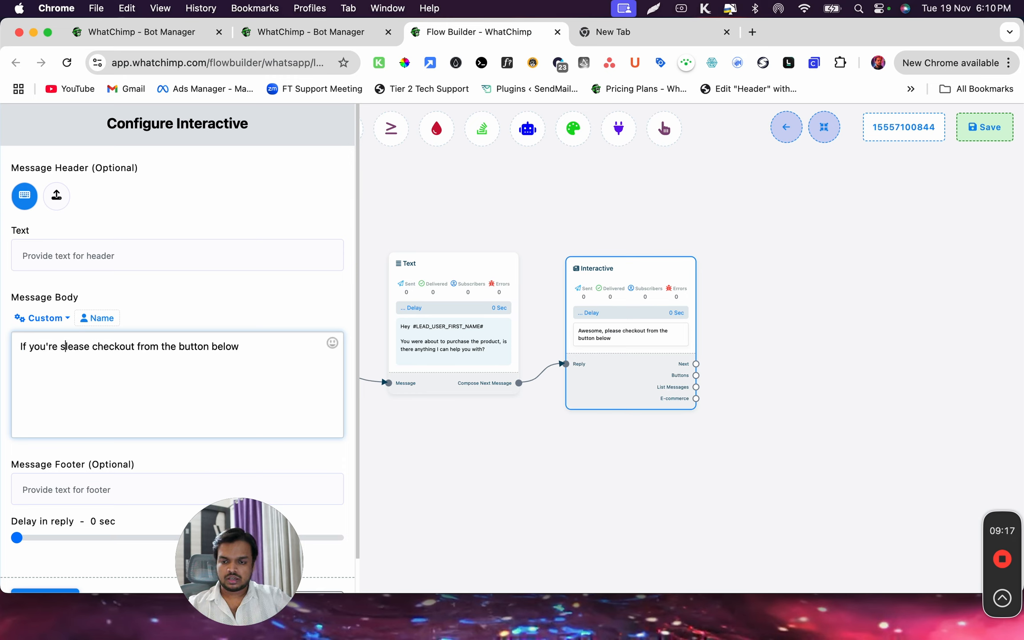
text(ill intereste)
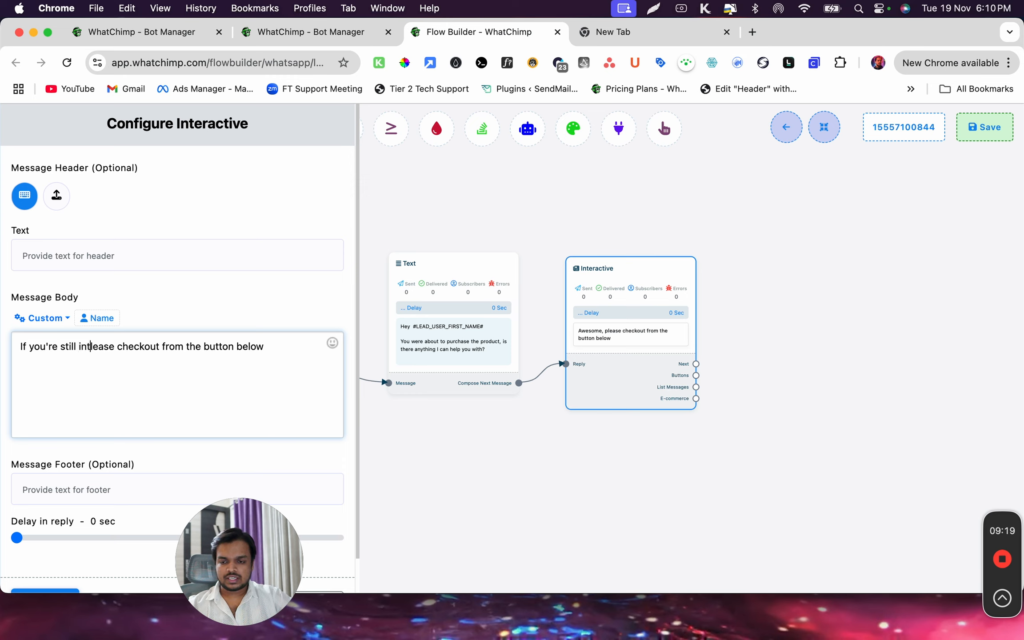
text(d, p)
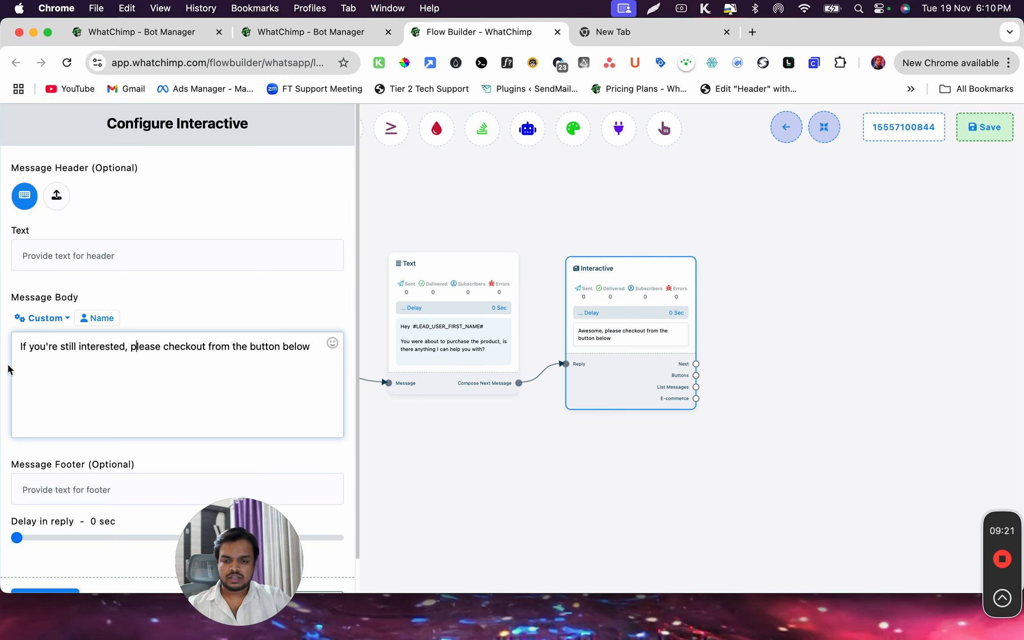
scroll(35, 459, down, 2)
click(32, 556)
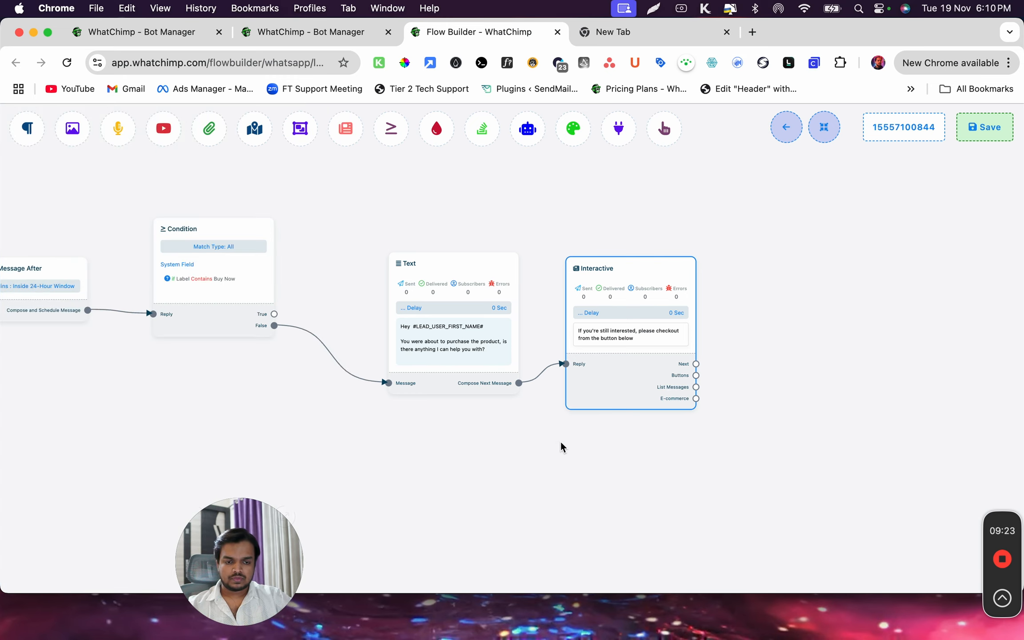
- Duplicate the Buy Now button block and connect the copy to the Buttons output of the follow-up Interactive
scroll(568, 432, right, 10)
scroll(518, 286, left, 6)
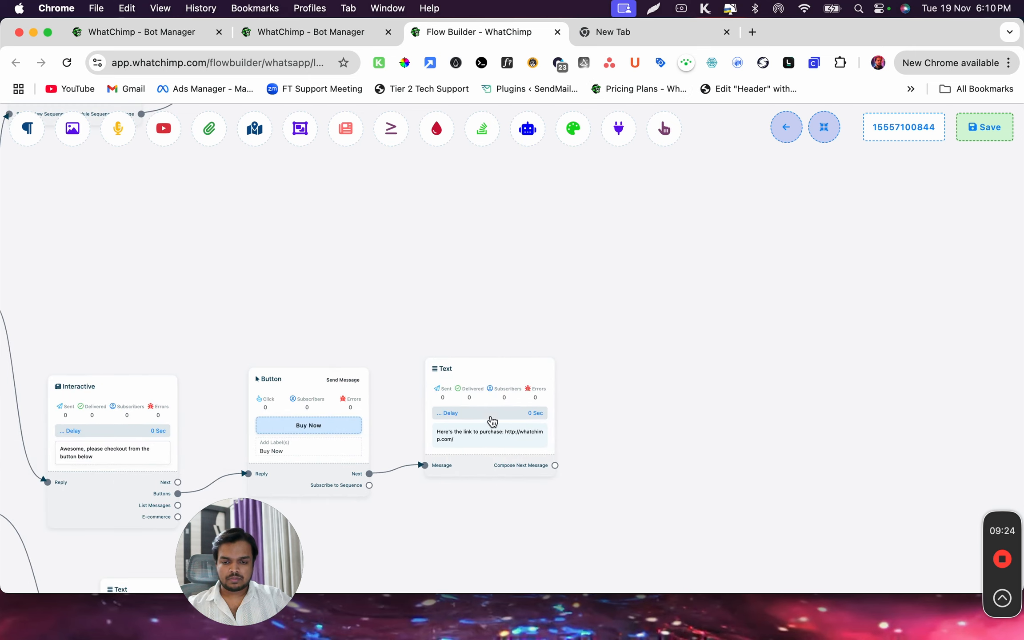
right_click(359, 451)
click(390, 479)
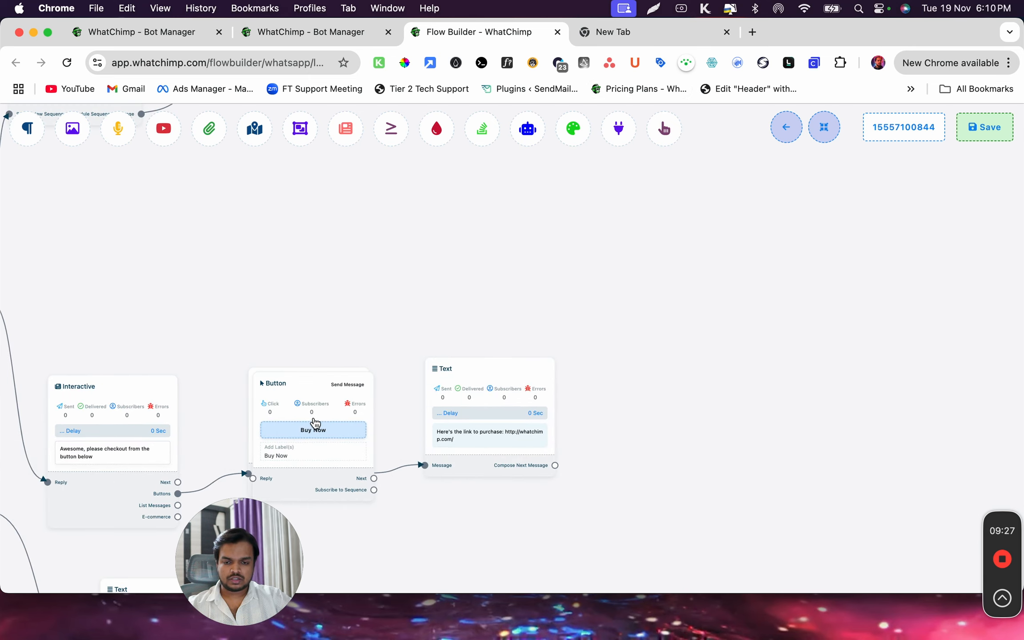
scroll(837, 202, up, 7)
scroll(838, 202, right, 5)
mouse_move(643, 539)
mouse_down()
mouse_move(925, 297)
mouse_move(935, 276)
mouse_up()
drag(797, 274, 807, 342)
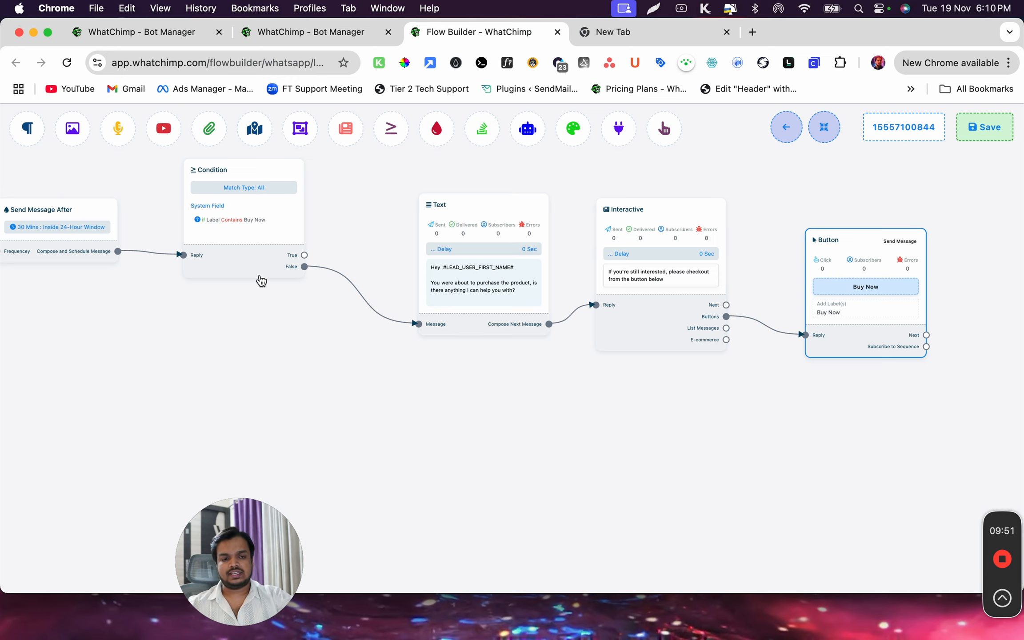
- Move the follow-up Text block slightly up between the Condition and the Interactive block to straighten the layout
drag(178, 297, 409, 289)
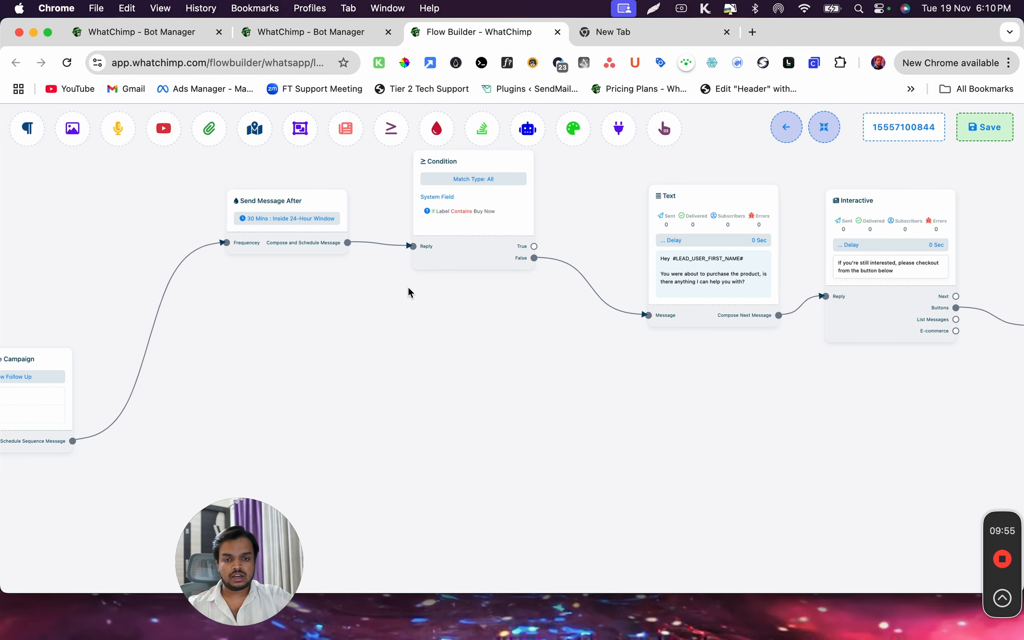
drag(662, 304, 684, 291)
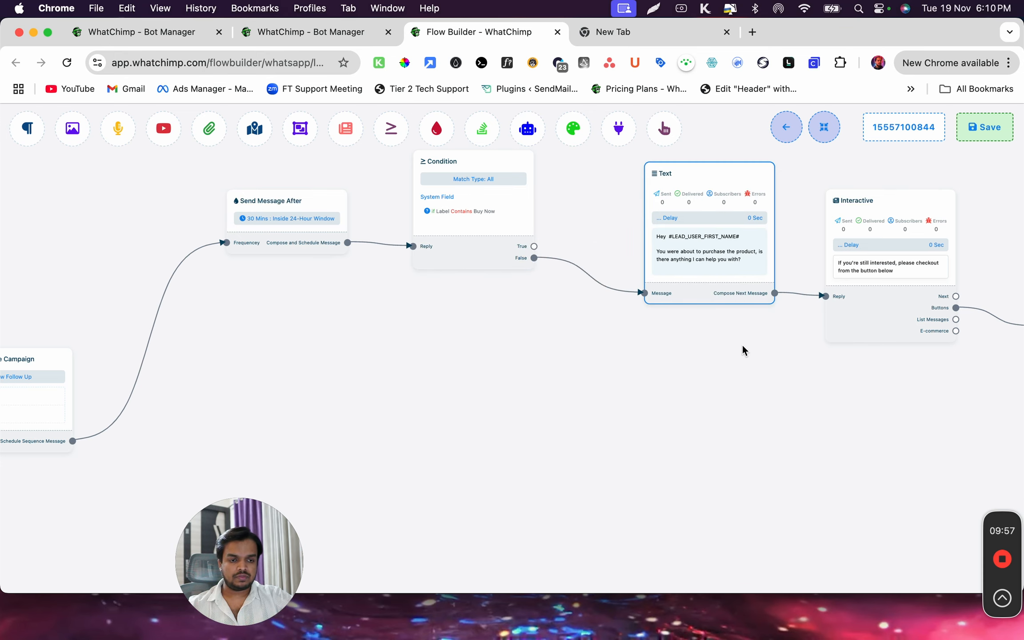
drag(738, 350, 395, 359)
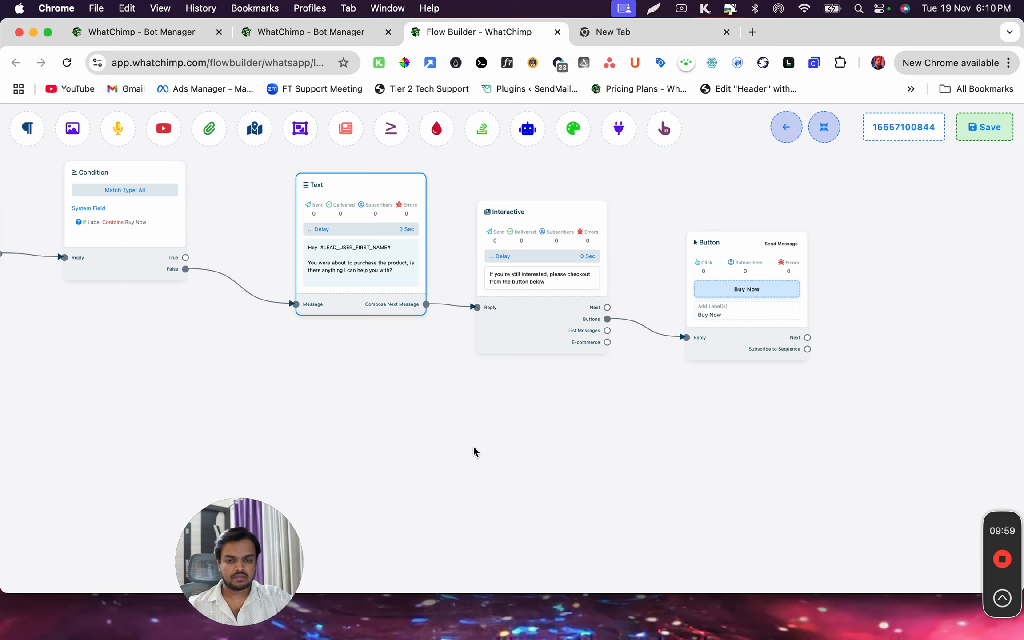
drag(507, 432, 411, 430)
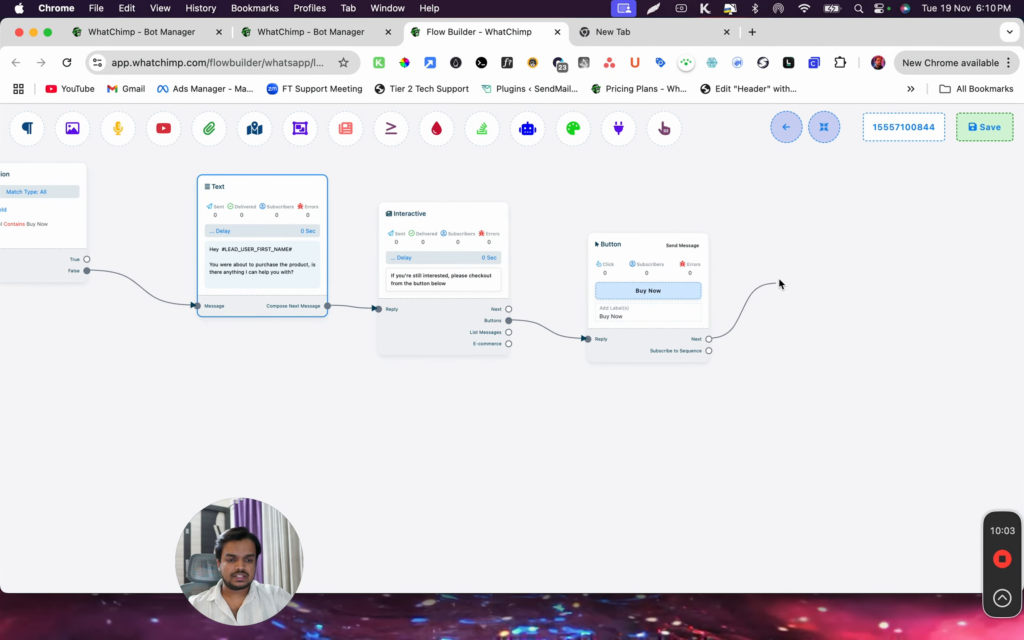
drag(779, 280, 782, 276)
click(803, 276)
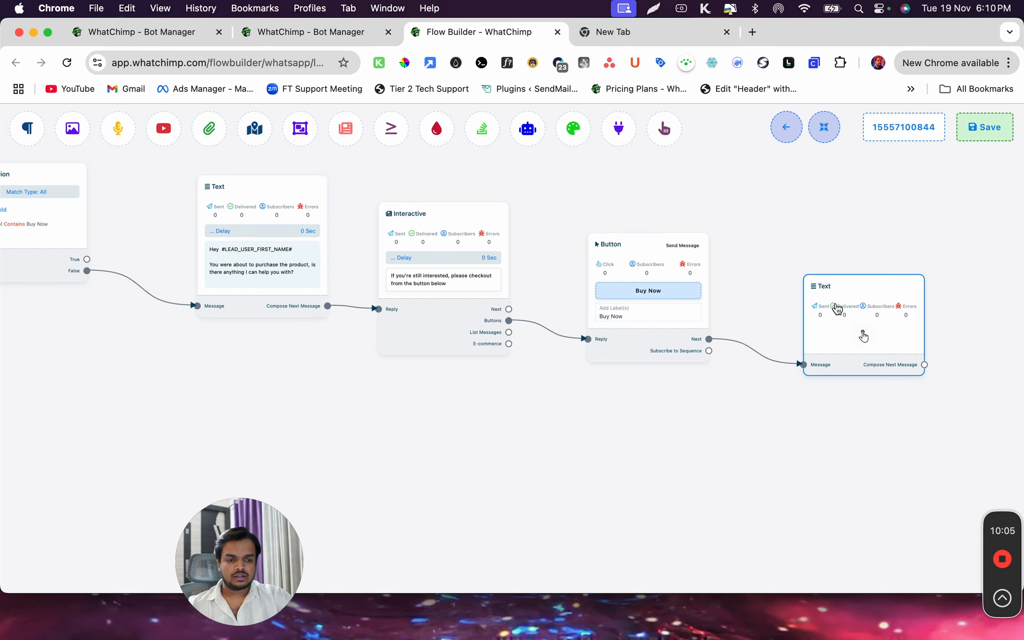
click(862, 334)
text(Please)
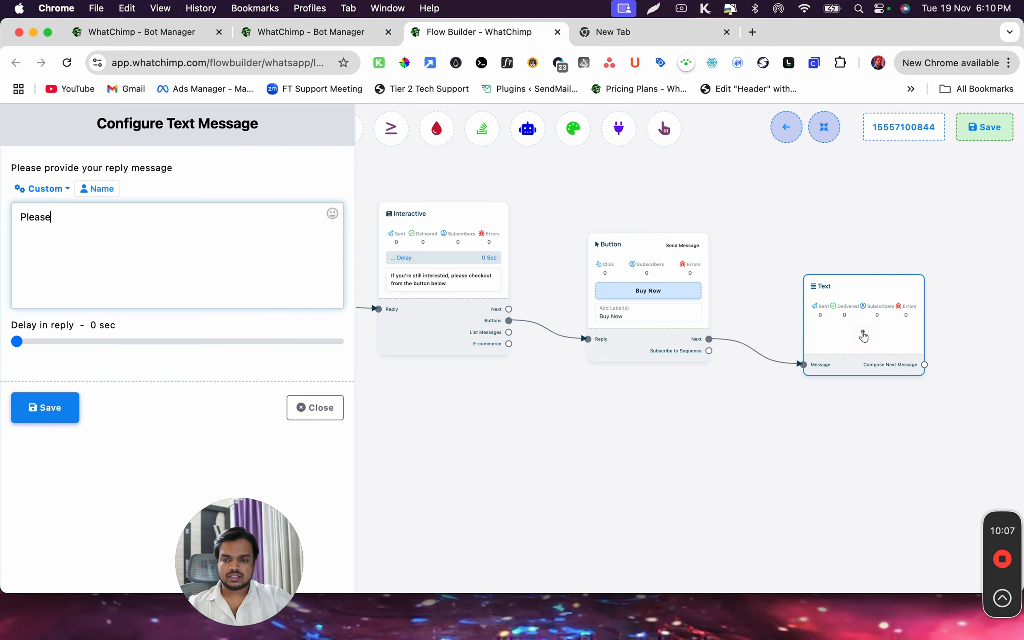
text( buy from here)
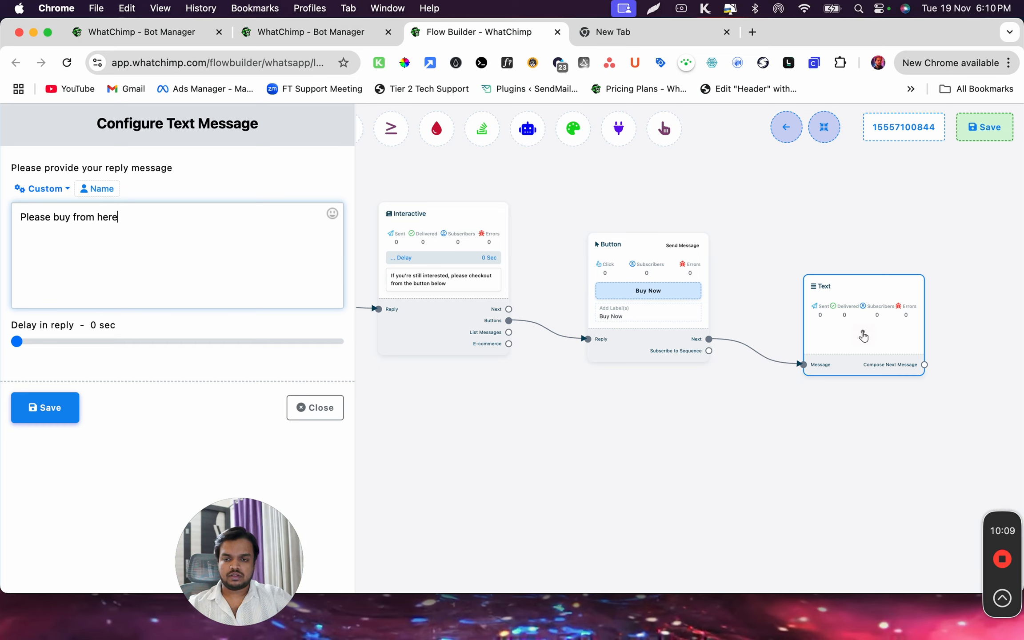
text(: htt)
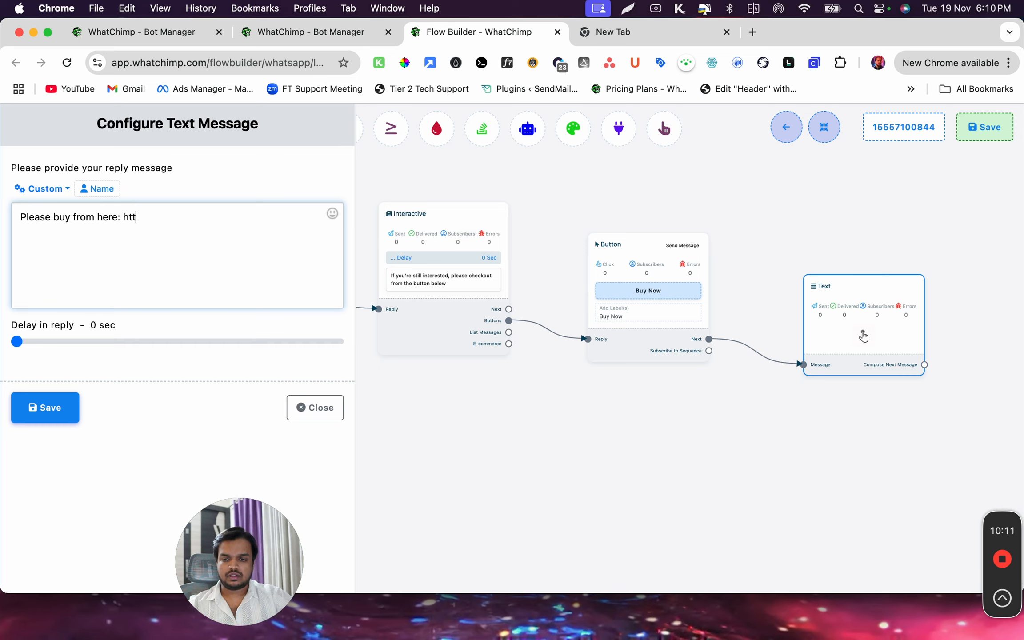
text(ps://whatchi)
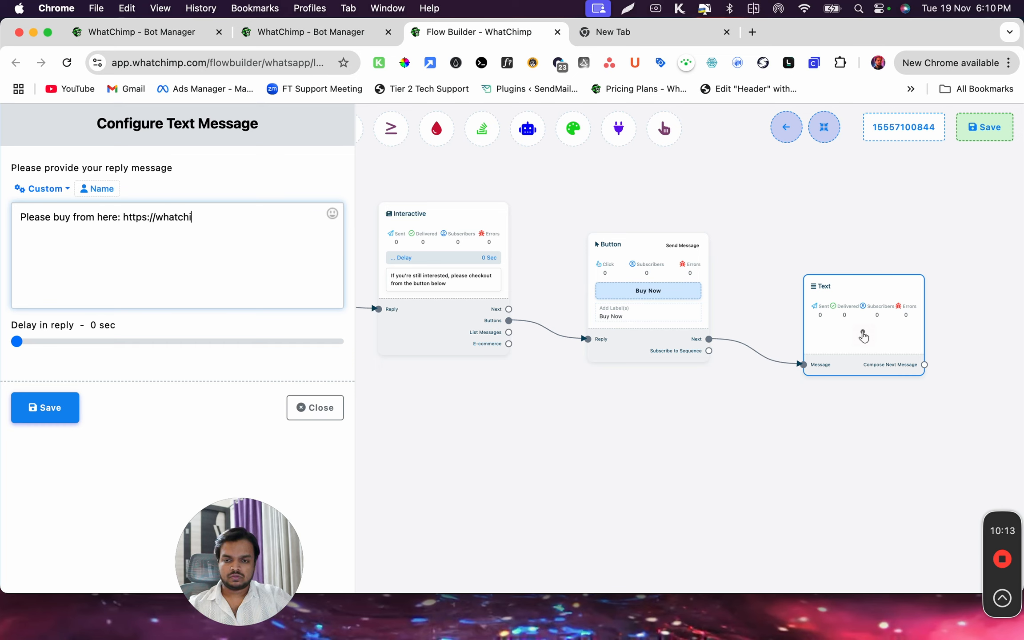
text(mp.com)
click(39, 408)
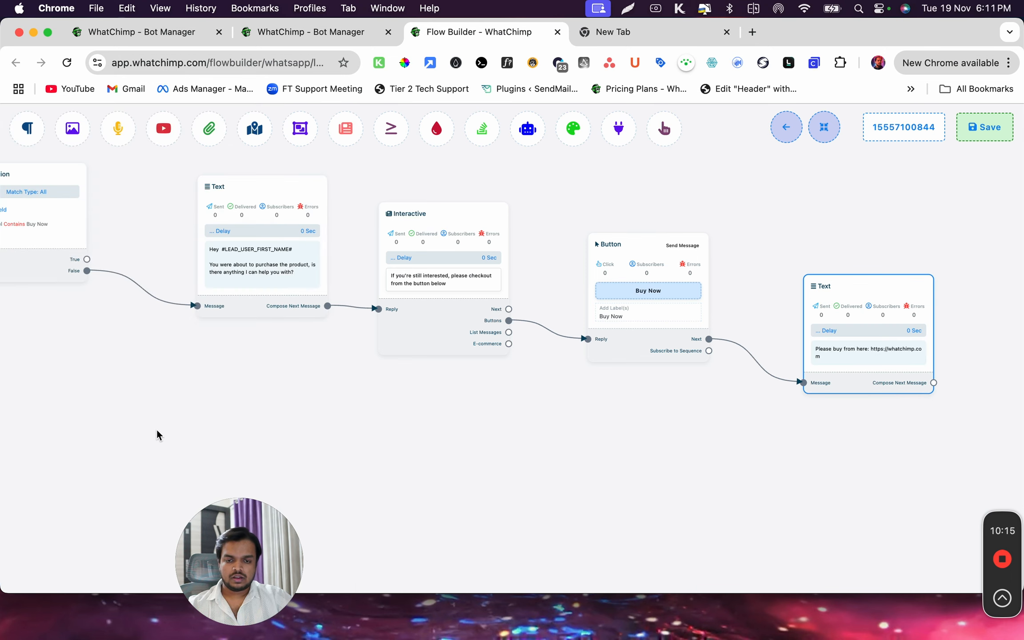
- Duplicate the Label Contains Buy Now Condition and place the copy below the original
drag(414, 409, 773, 391)
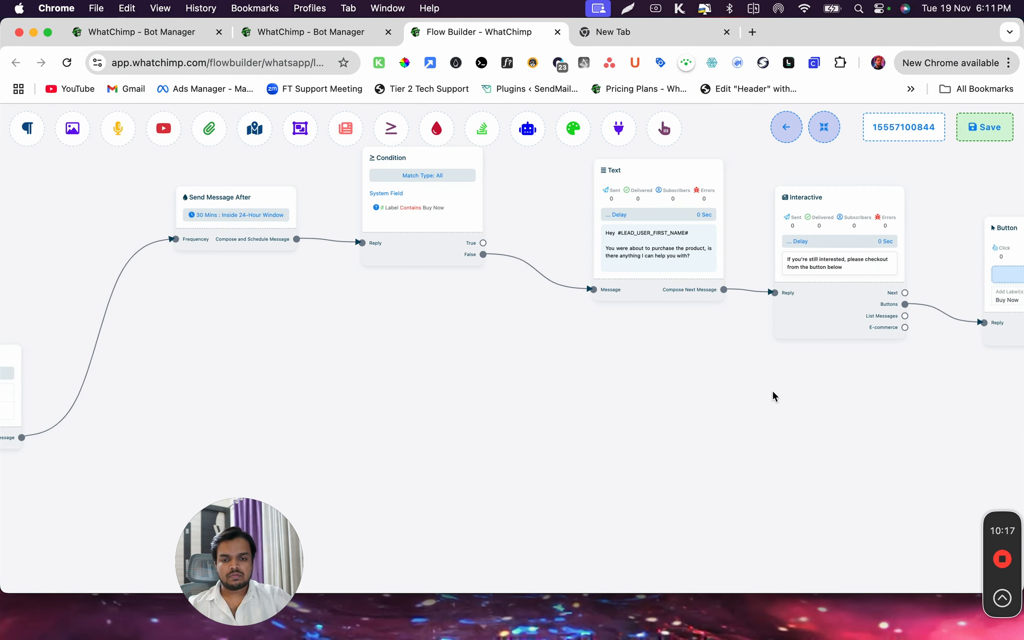
right_click(440, 246)
click(446, 279)
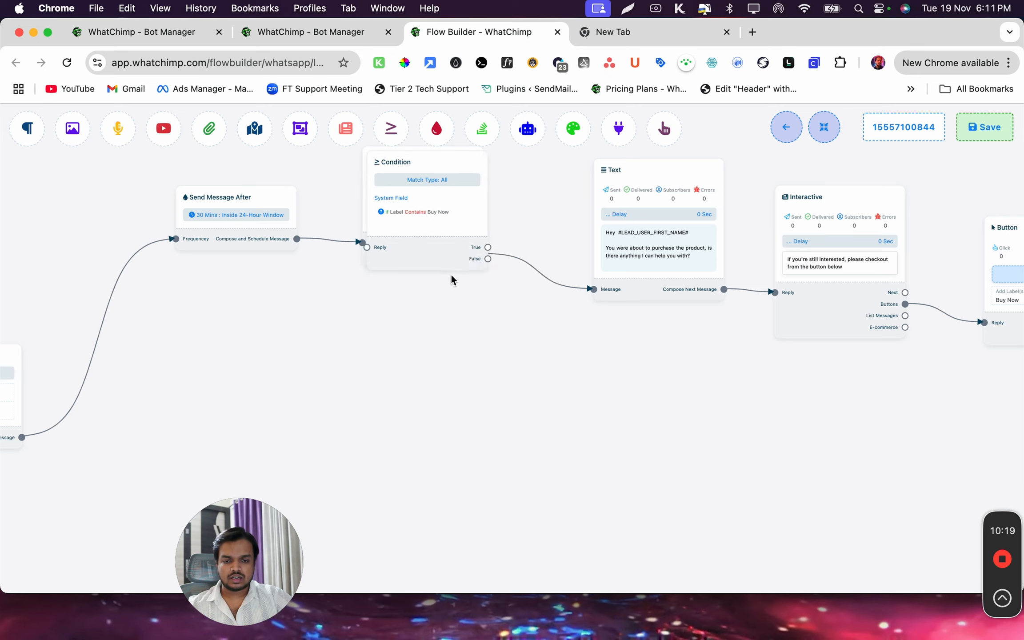
- Try to connect the New Sequence Campaign's Schedule Sequence Message output directly to the copied Condition
mouse_move(22, 438)
mouse_down()
mouse_move(220, 439)
mouse_move(334, 418)
mouse_up()
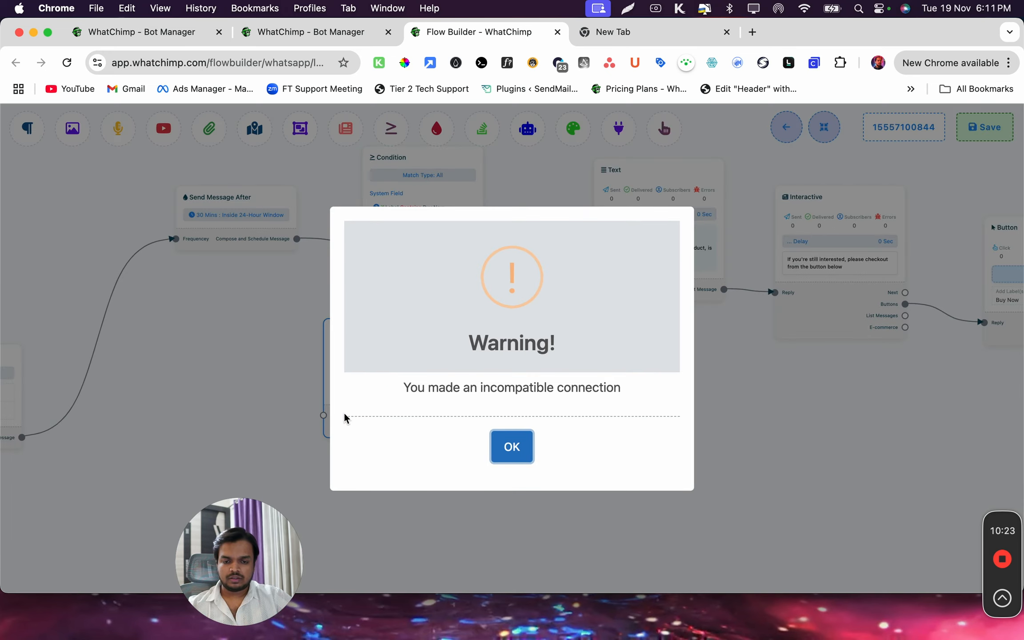
click(503, 440)
drag(197, 362, 365, 321)
drag(188, 398, 288, 341)
drag(581, 294, 555, 325)
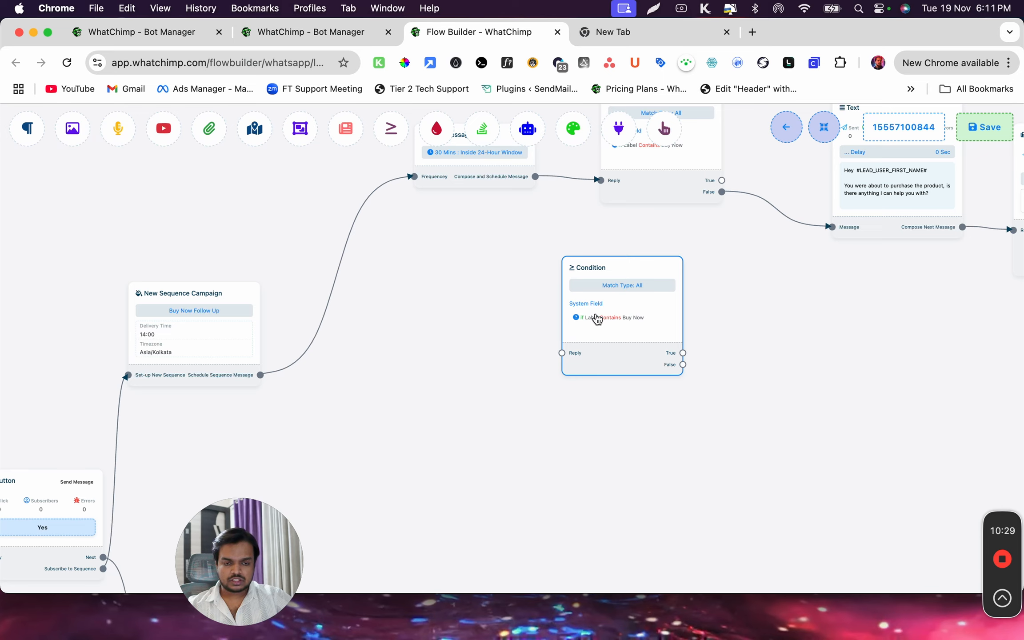
- Delete the copied Condition, then clone the 30 Mins Send Message After block and connect the sequence campaign's Schedule Sequence Message output to the clone
right_click(594, 316)
click(619, 327)
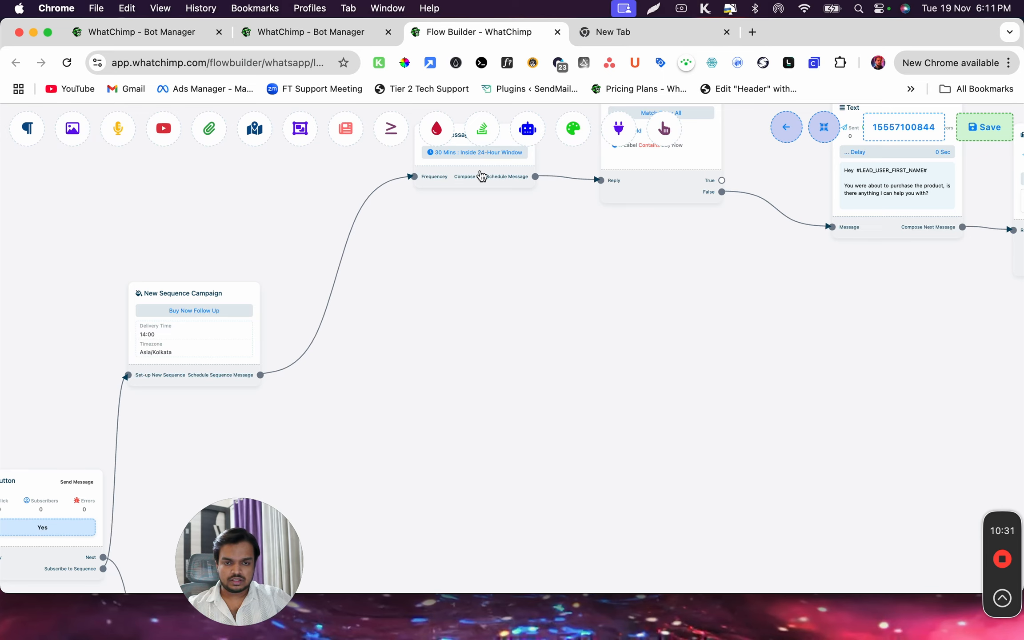
right_click(484, 177)
click(509, 206)
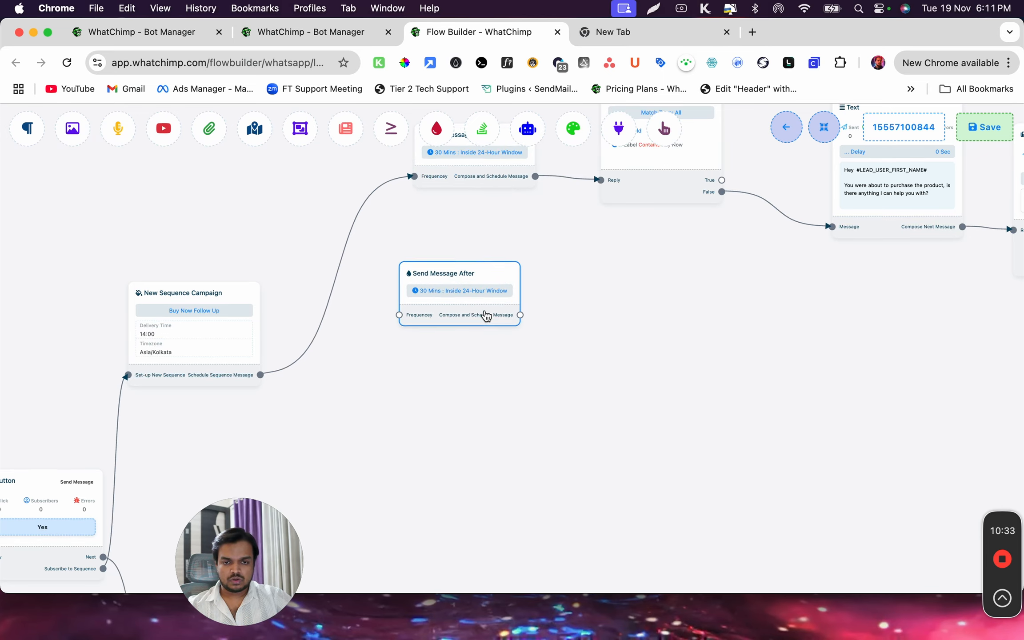
mouse_move(261, 375)
mouse_down()
mouse_move(388, 361)
mouse_move(403, 314)
mouse_up()
- Schedule the cloned Send Message After block within the 24-hour window after 21 hours and save it
click(434, 313)
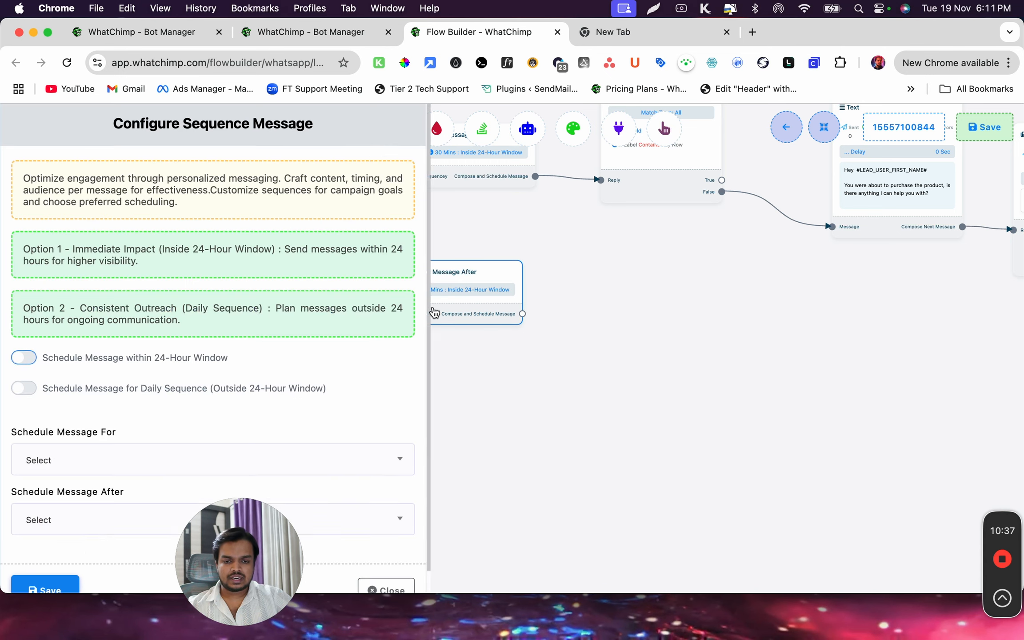
click(49, 458)
scroll(71, 372, down, 8)
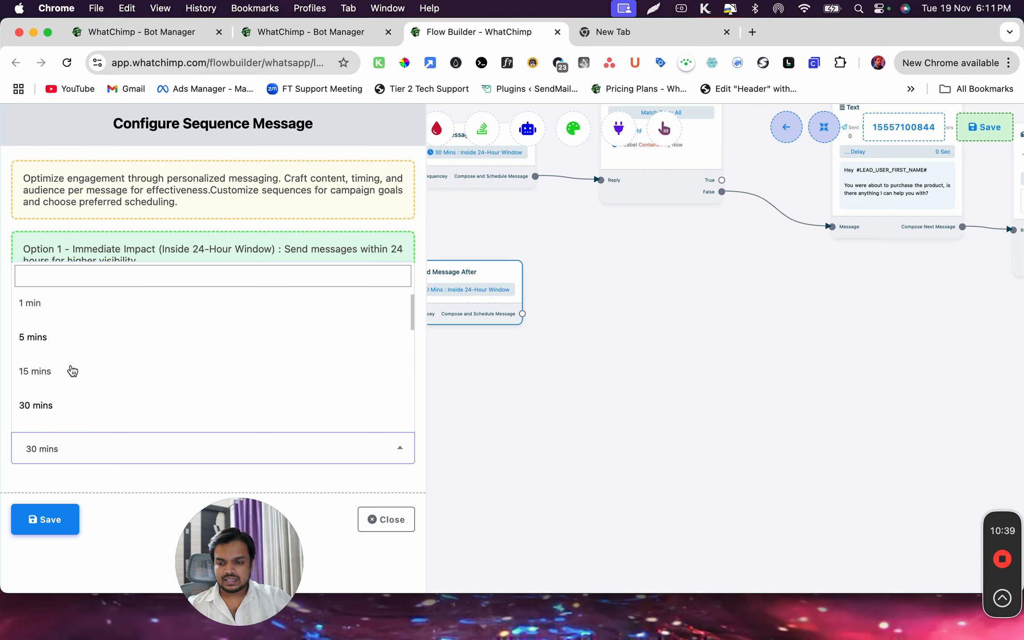
scroll(71, 373, down, 12)
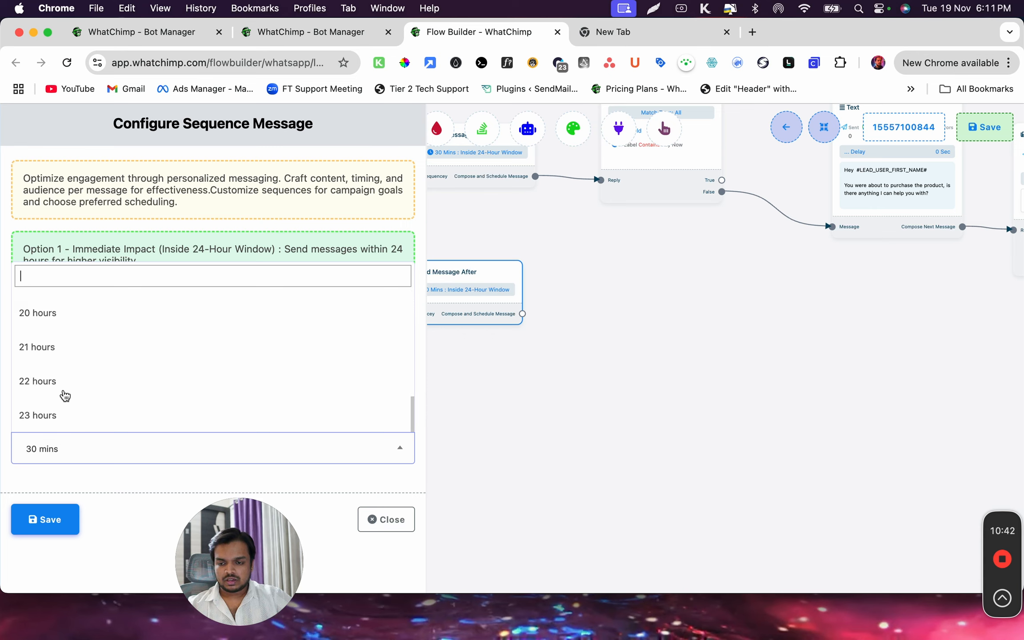
click(63, 349)
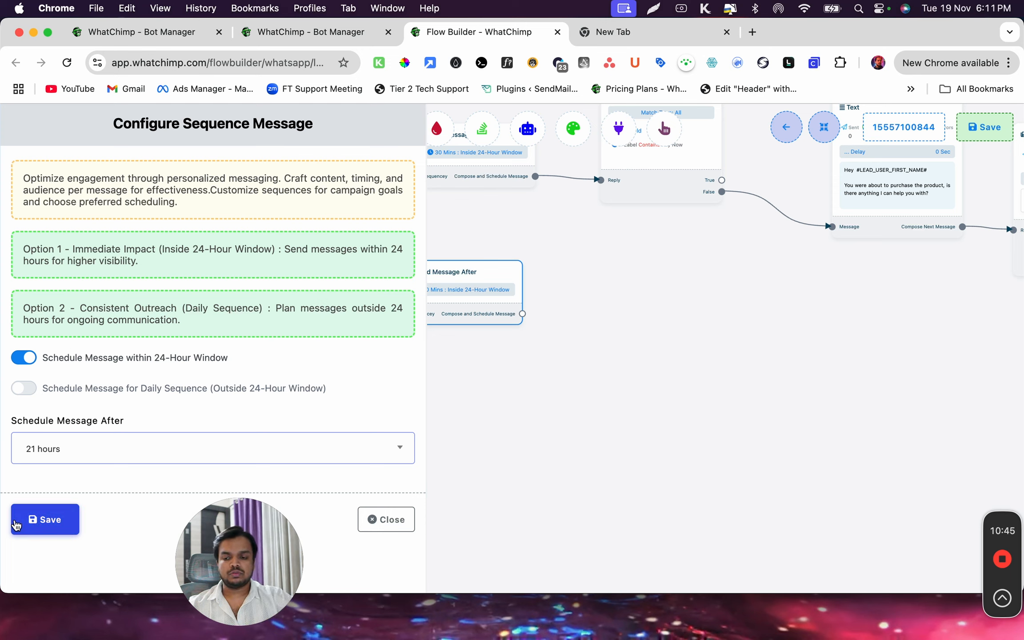
click(65, 465)
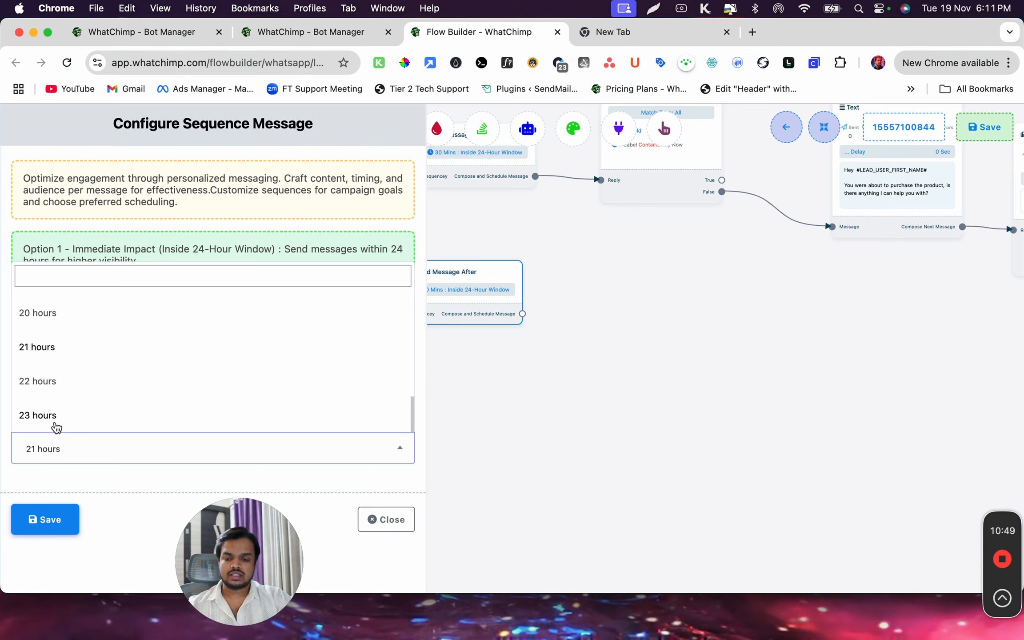
click(36, 524)
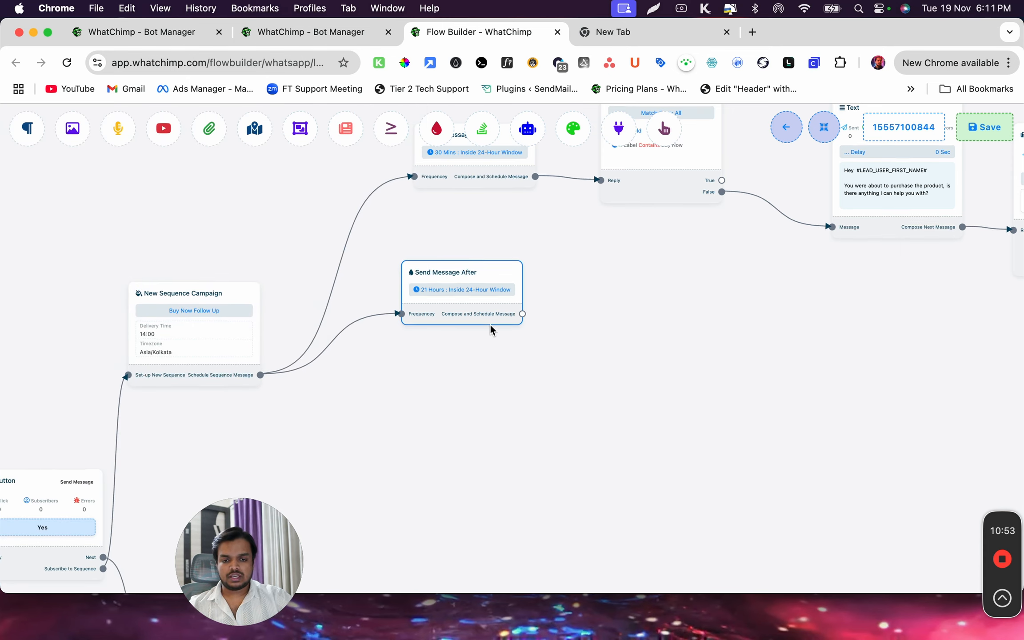
- Clone the Label Contains Buy Now Condition, connect the 21 Hours block's Compose and Schedule Message output to it, and place it beneath the original
drag(567, 352, 526, 413)
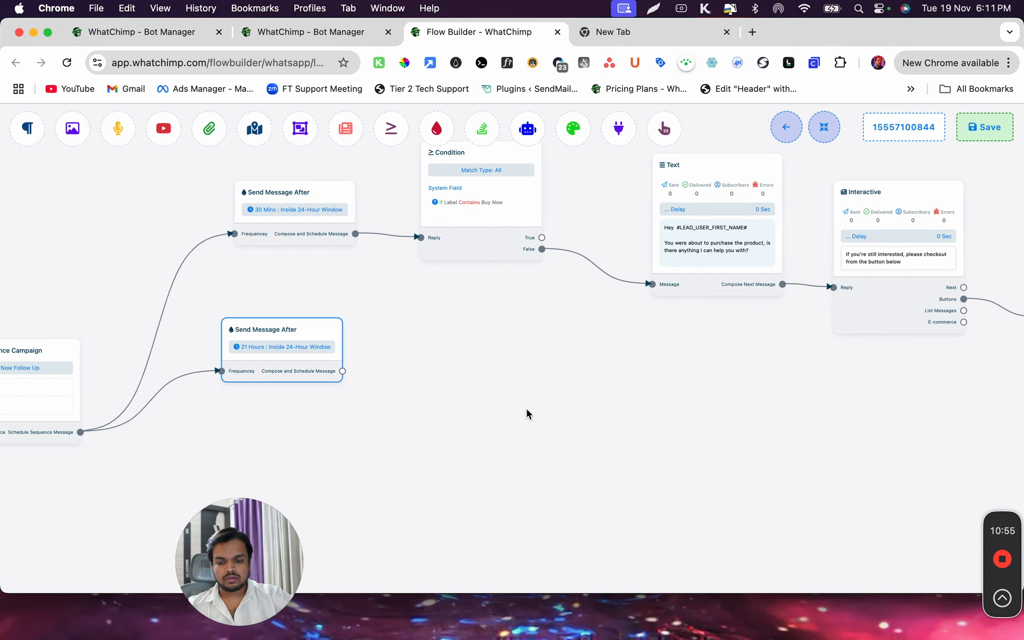
right_click(466, 244)
click(480, 270)
drag(506, 258, 427, 377)
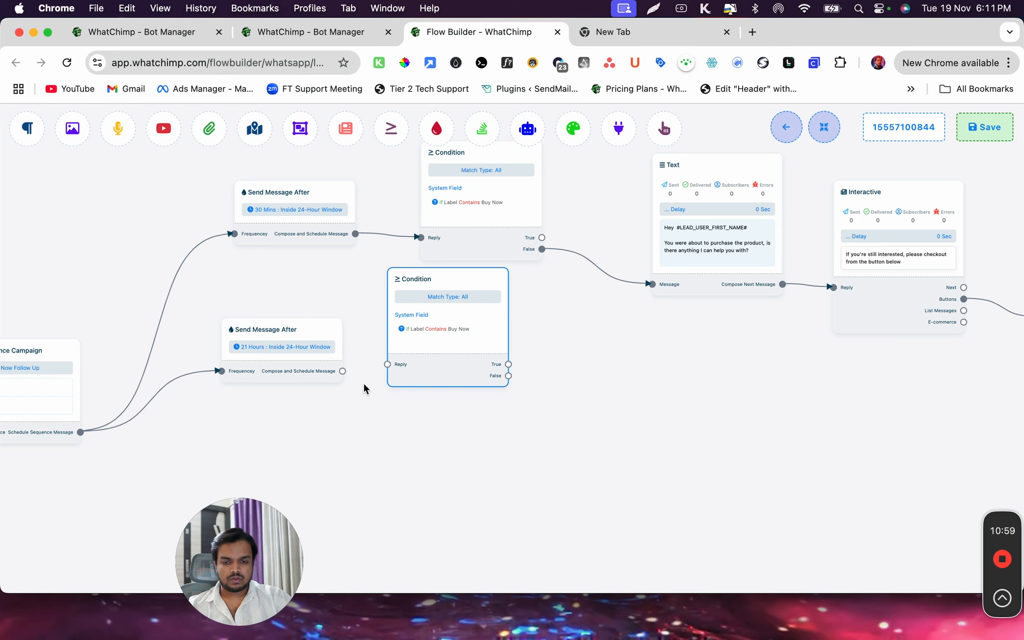
drag(342, 371, 387, 364)
drag(472, 339, 472, 379)
- Clone the #LEAD_USER_FIRST_NAME# follow-up Text, connect the copied Condition's False output to it, and place it below the original
right_click(723, 240)
click(734, 283)
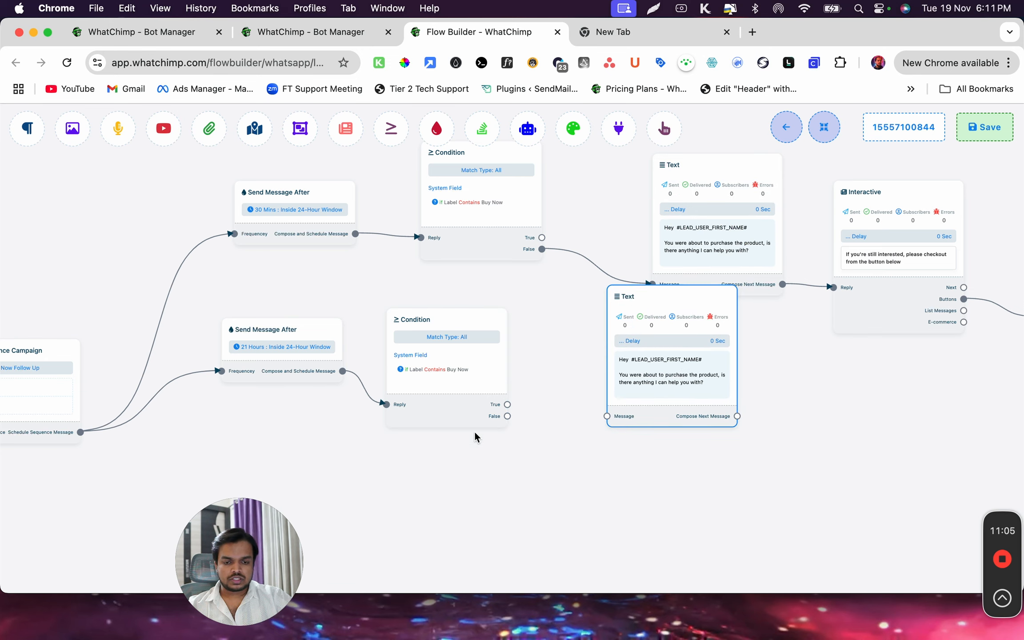
drag(508, 417, 607, 416)
drag(693, 367, 670, 423)
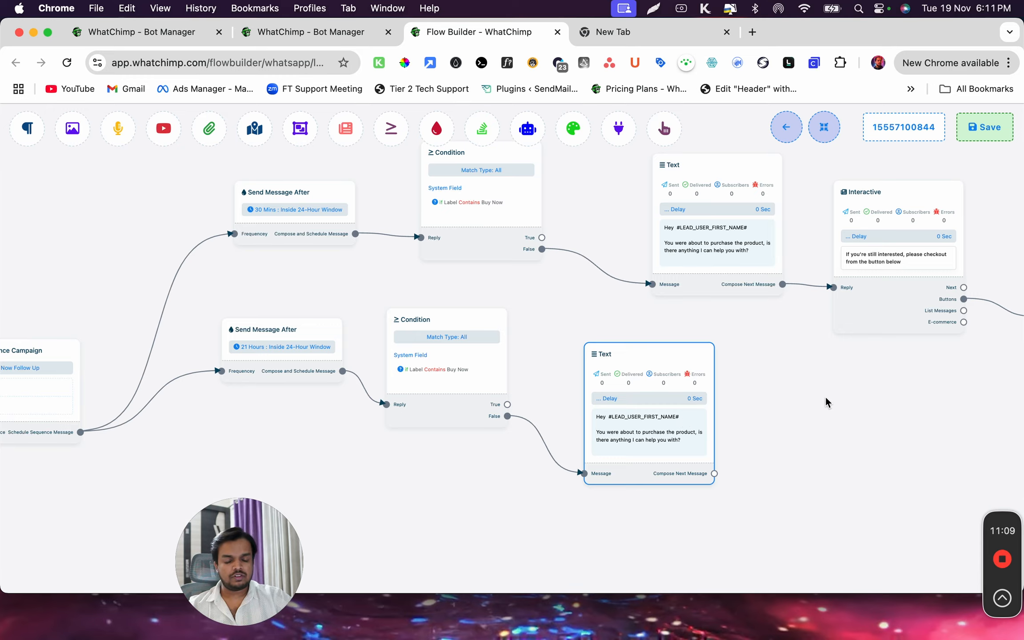
- Clone the "If you're still interested" Interactive block below the original and connect the copied Text's Compose Next Message output to it
drag(825, 402, 533, 400)
right_click(568, 301)
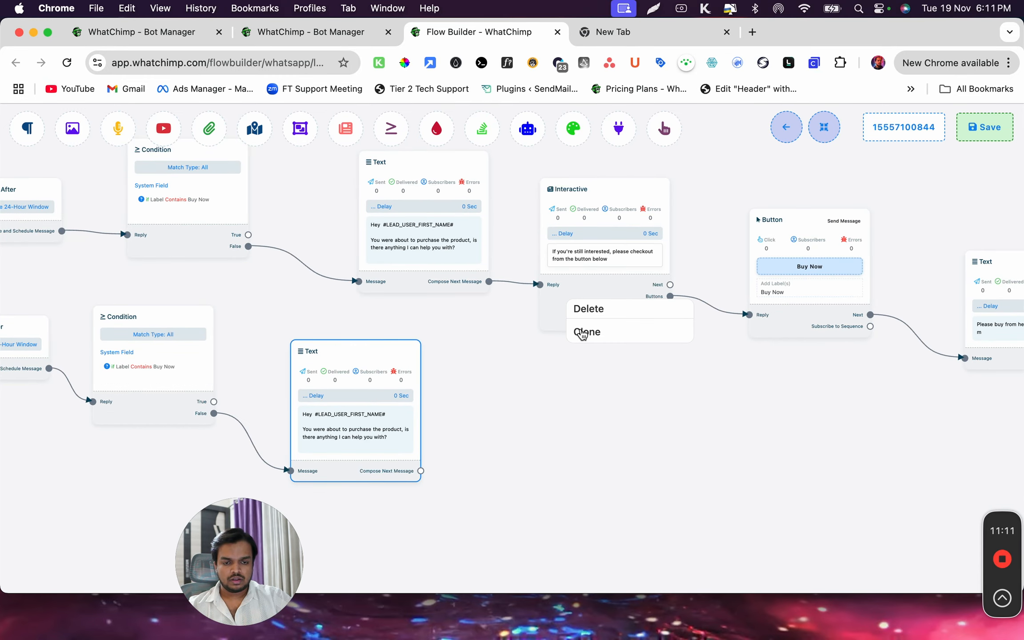
click(583, 332)
drag(599, 297, 533, 459)
drag(420, 470, 477, 451)
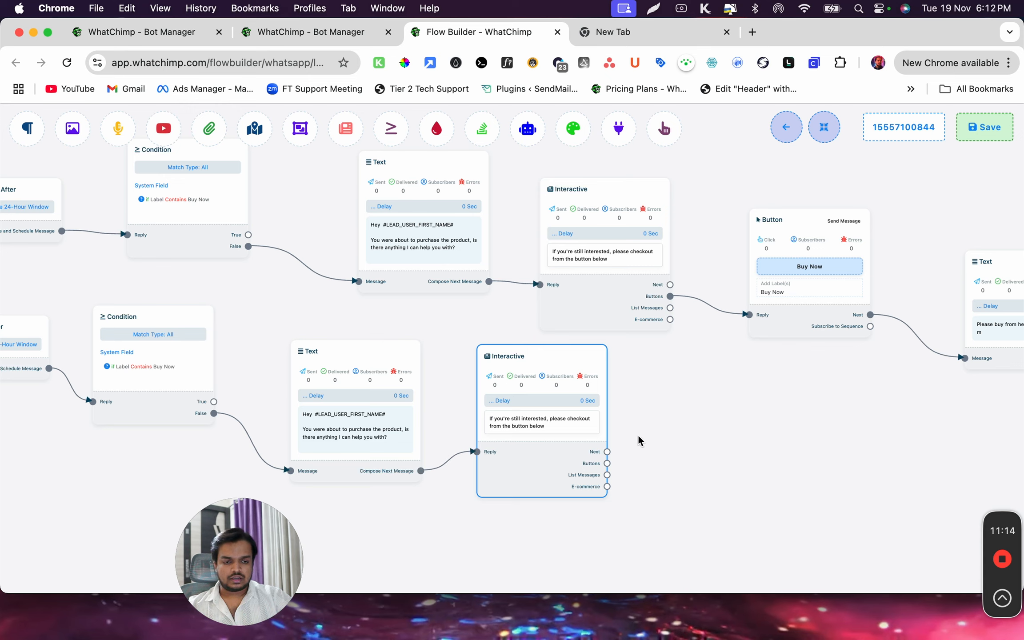
- Clone the follow-up Buy Now button below the original and connect the copied Interactive block's Buttons output to it
right_click(789, 319)
click(800, 346)
drag(800, 347, 743, 475)
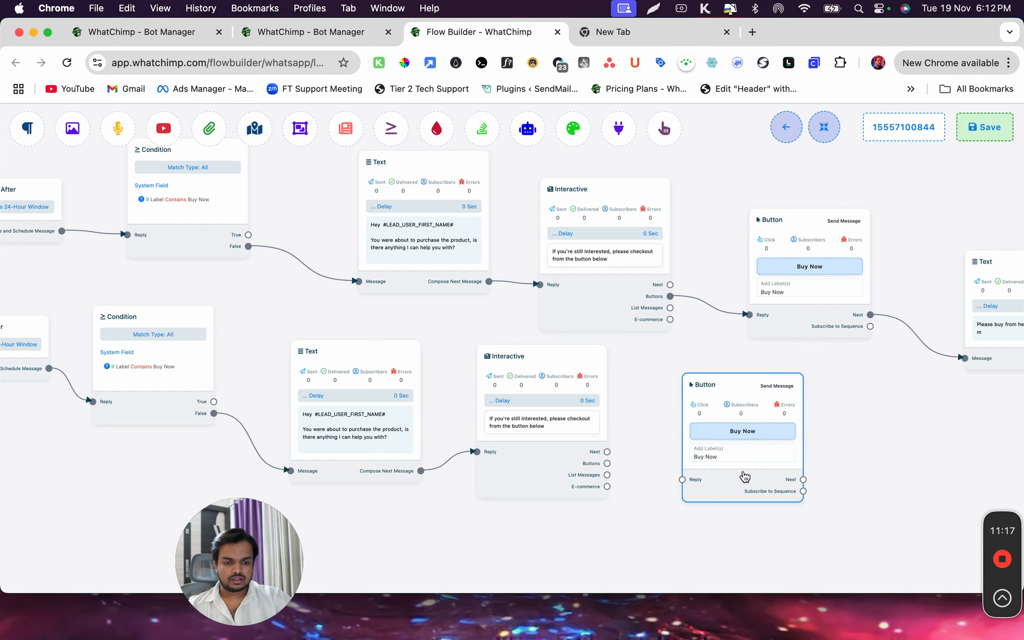
drag(607, 463, 684, 488)
scroll(712, 444, right, 5)
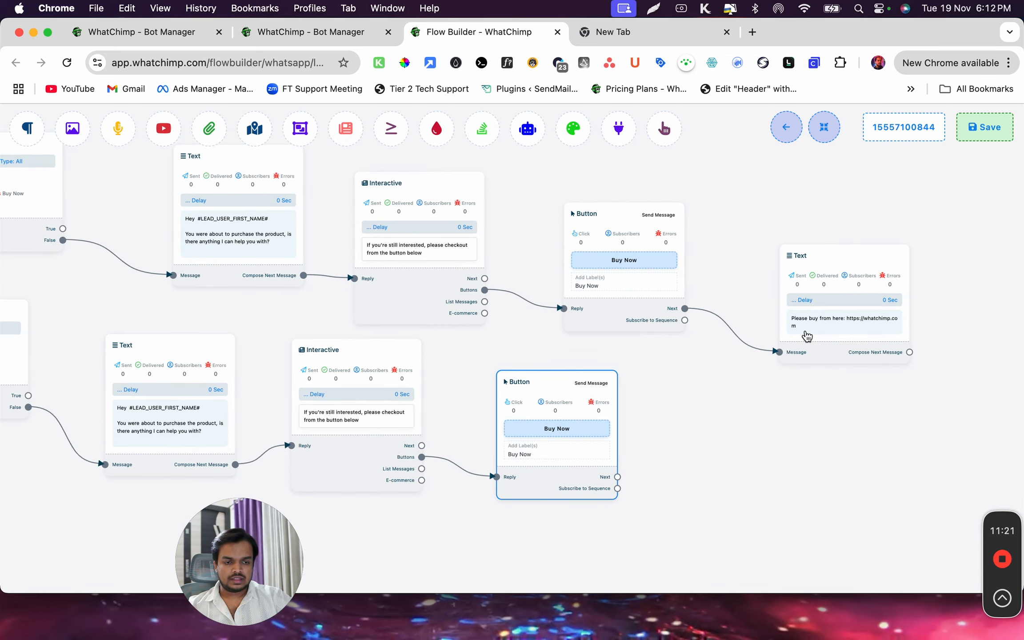
right_click(811, 338)
click(823, 365)
drag(843, 322, 770, 425)
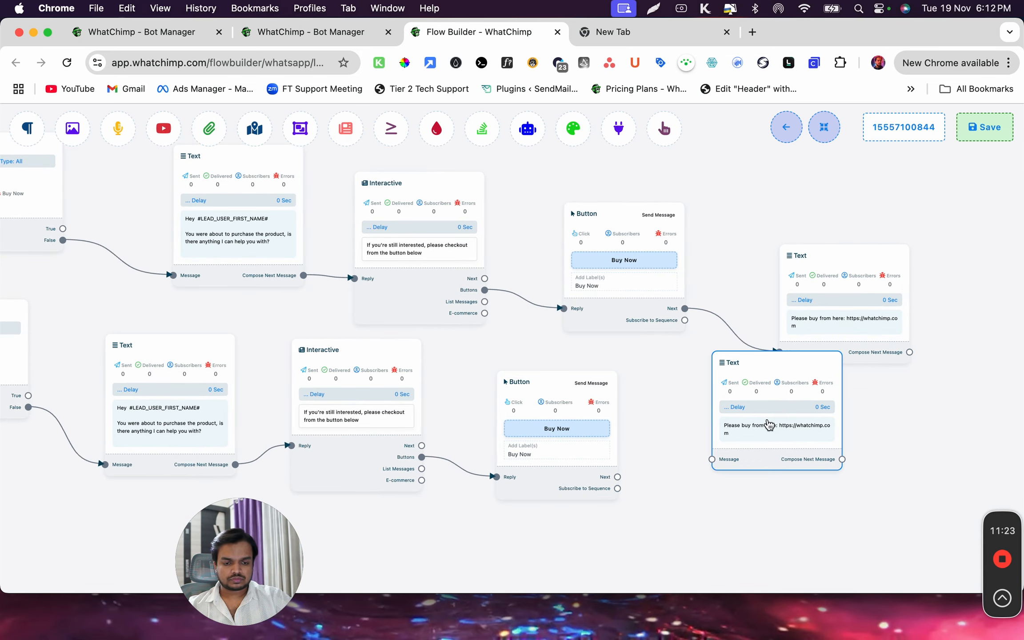
mouse_move(618, 477)
mouse_down()
mouse_move(728, 469)
mouse_move(712, 460)
mouse_up()
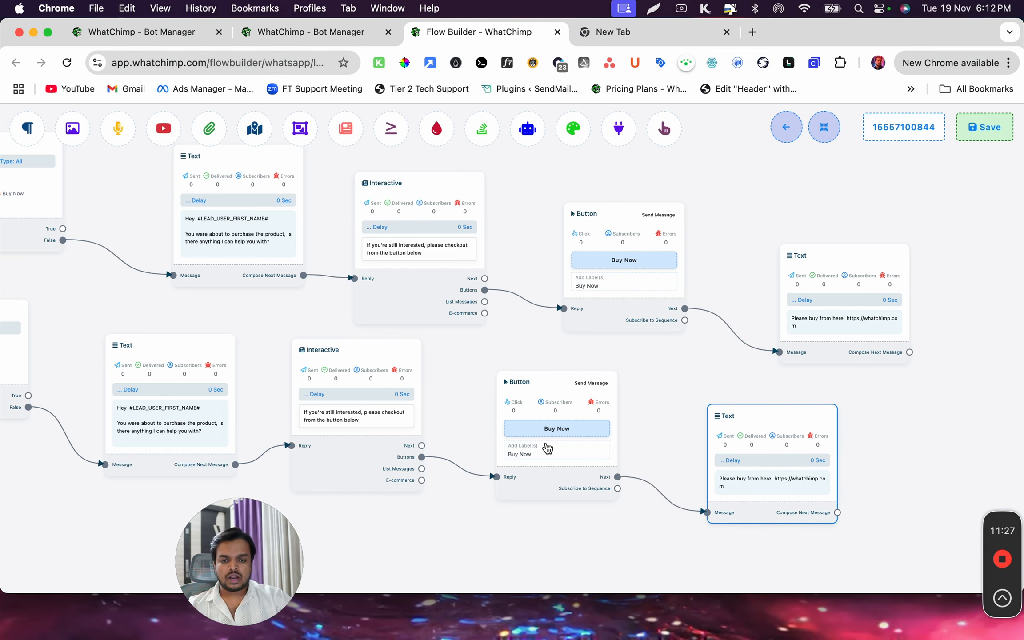
- Add a third Send Message After block from the New Sequence Campaign's Schedule Sequence Message output, below the 21 Hours block
scroll(547, 448, down, 5)
drag(283, 484, 617, 319)
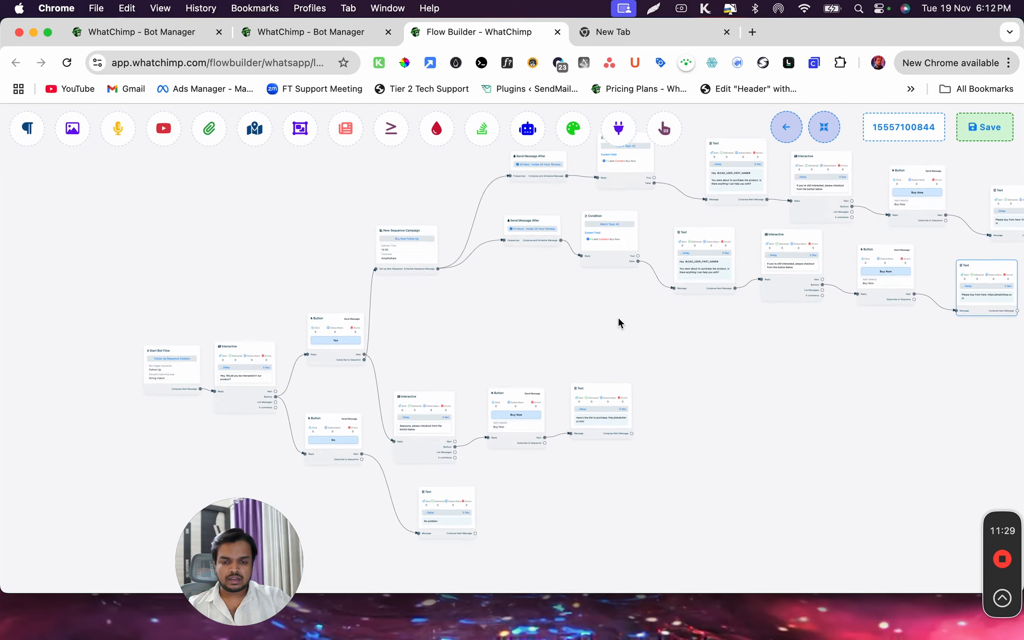
scroll(540, 190, up, 10)
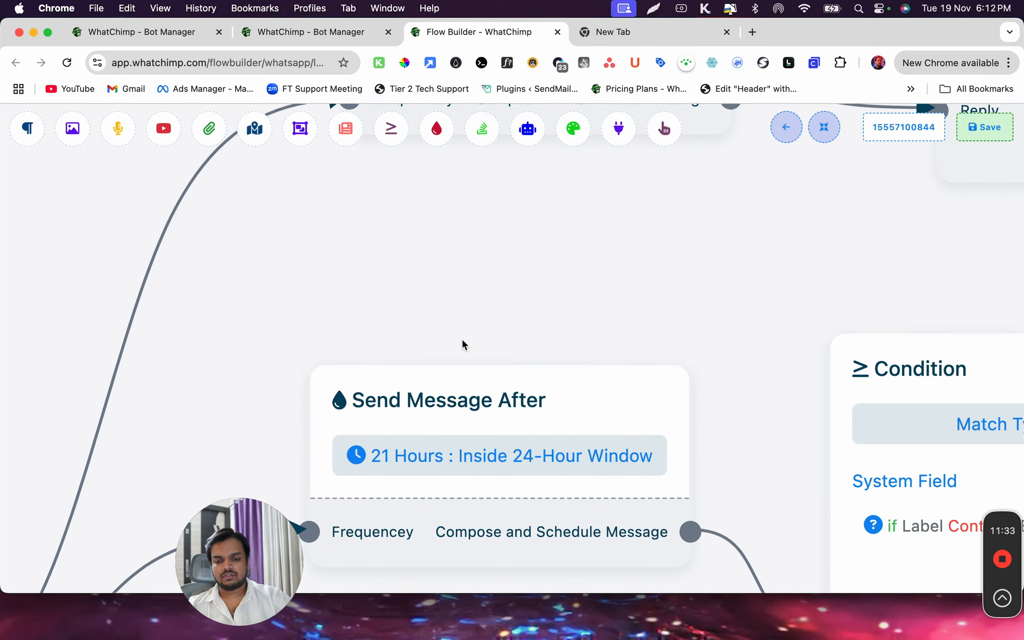
scroll(462, 339, down, 10)
scroll(462, 340, down, 4)
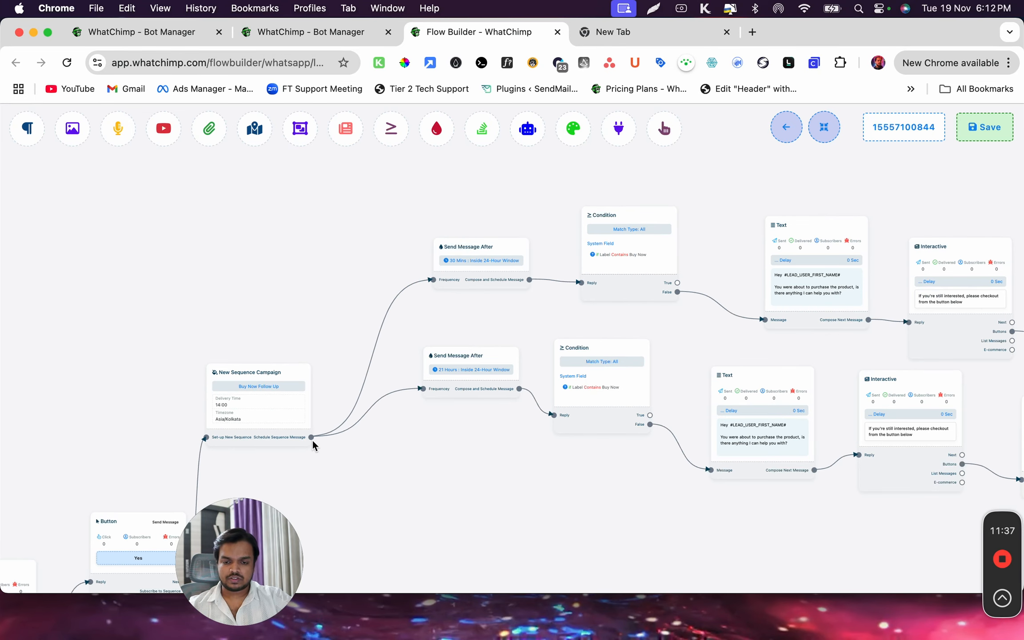
drag(311, 437, 408, 453)
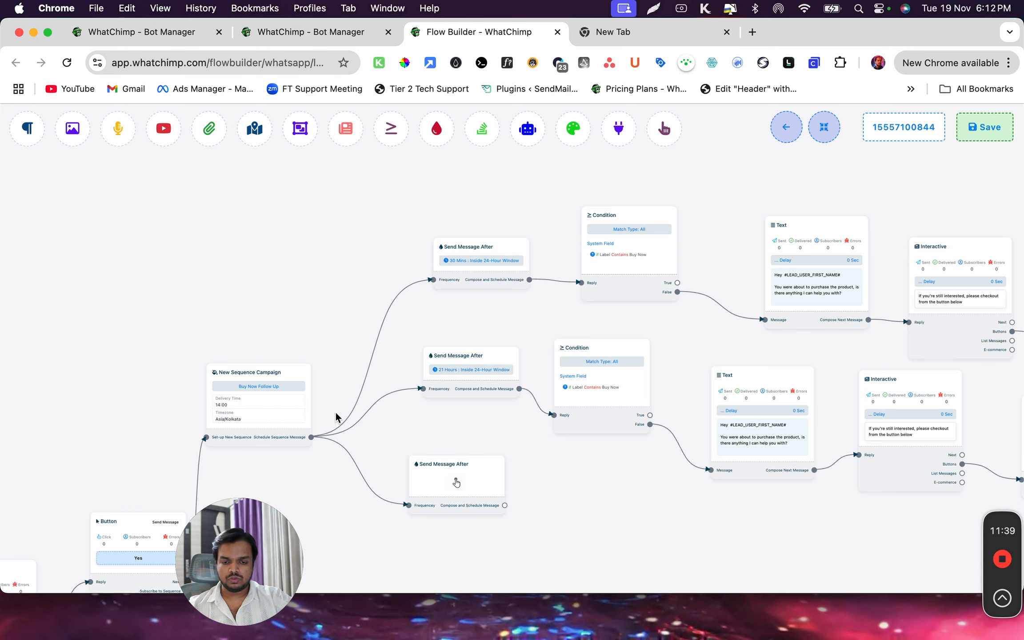
- Set the new Send Message After block to Daily Sequence (Outside 24-Hour Window) with the support_reply template
double_click(494, 503)
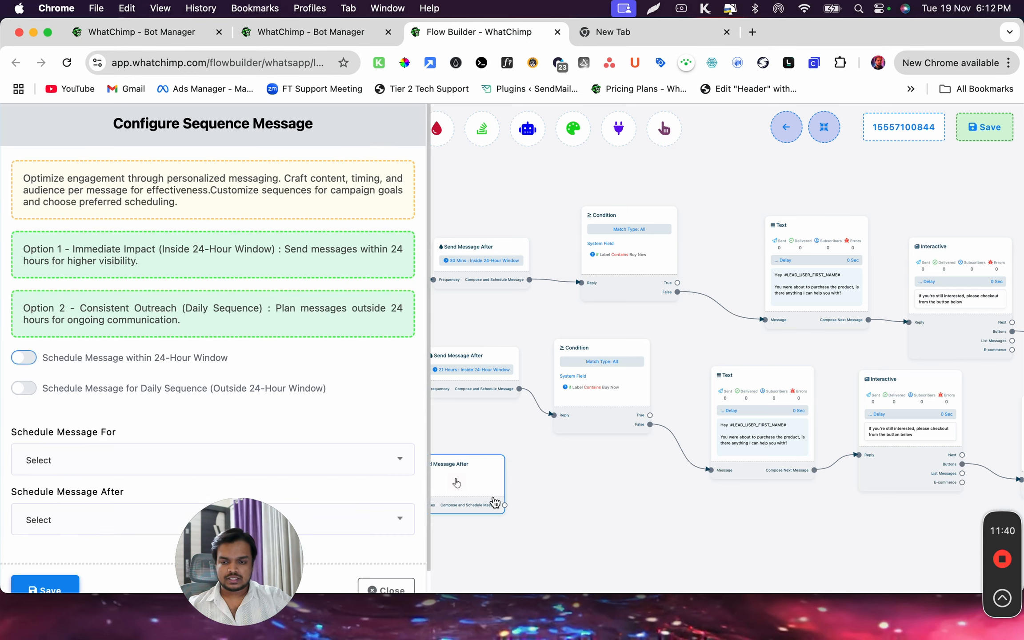
click(30, 386)
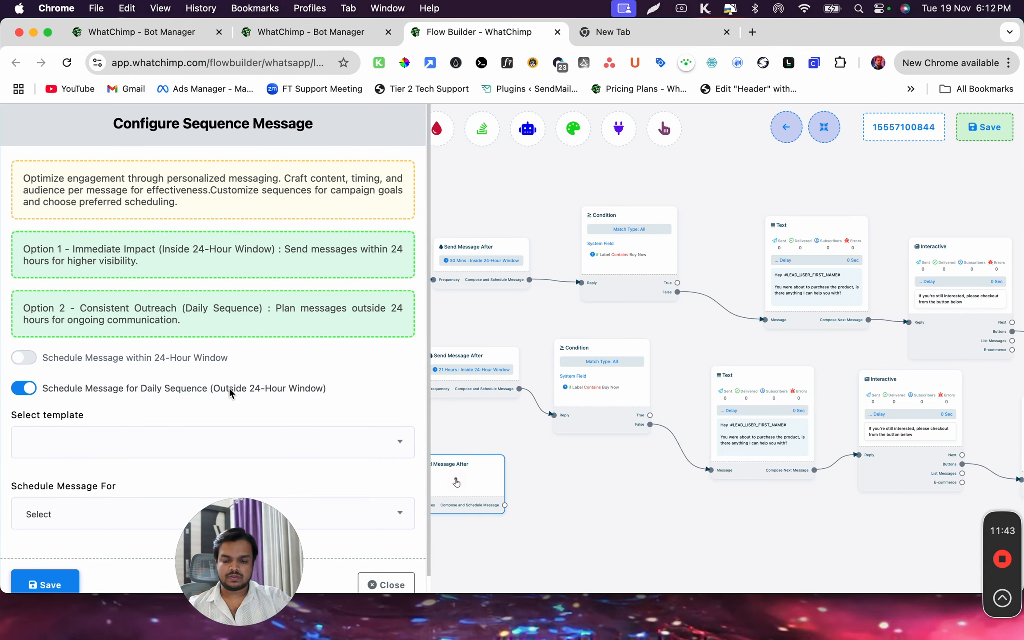
scroll(229, 388, down, 1)
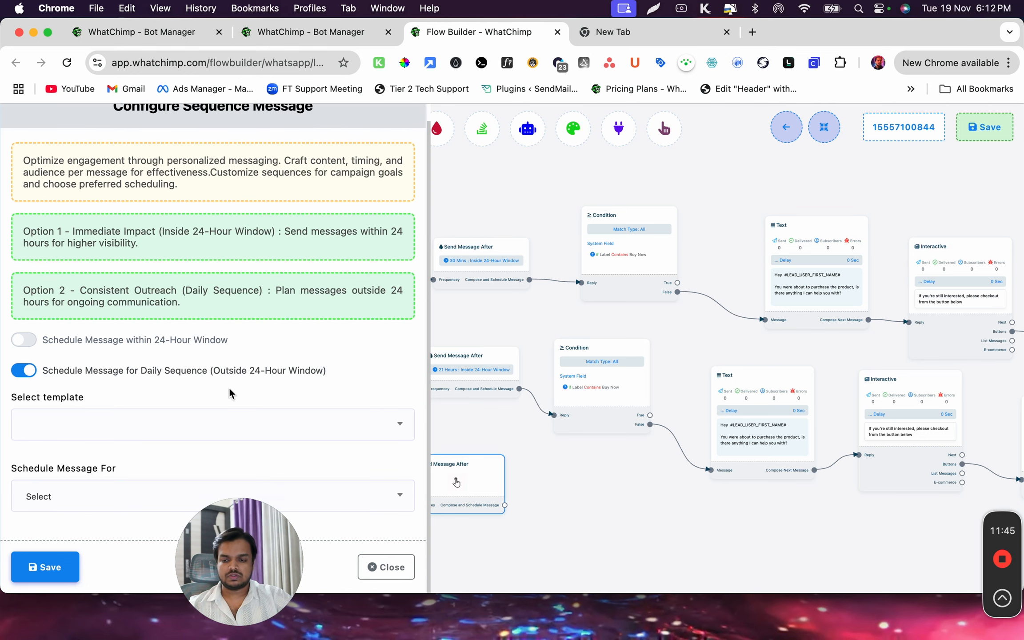
click(182, 432)
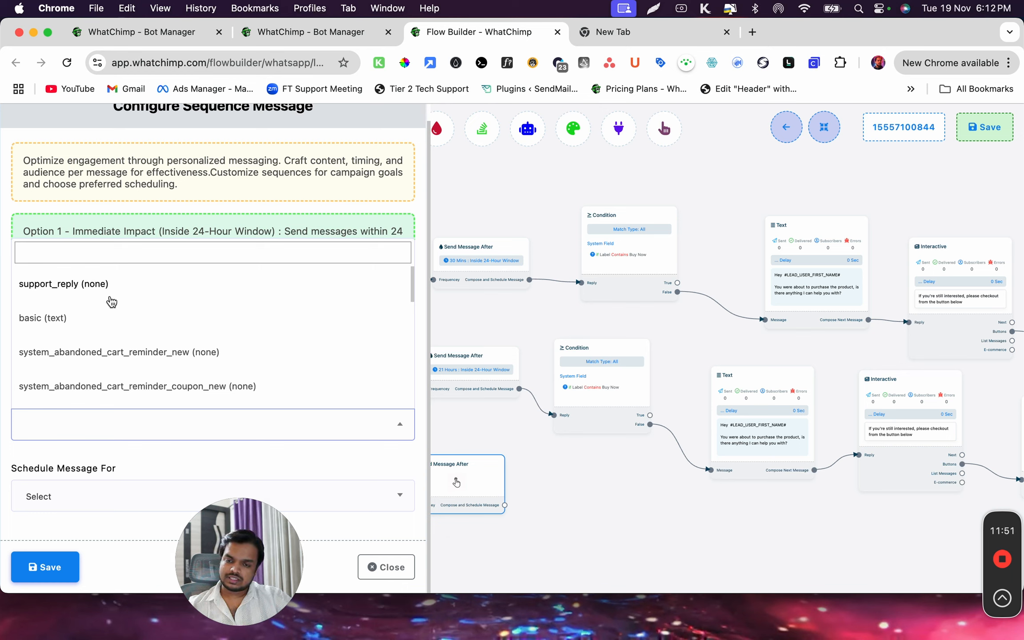
scroll(107, 326, down, 5)
scroll(108, 329, up, 10)
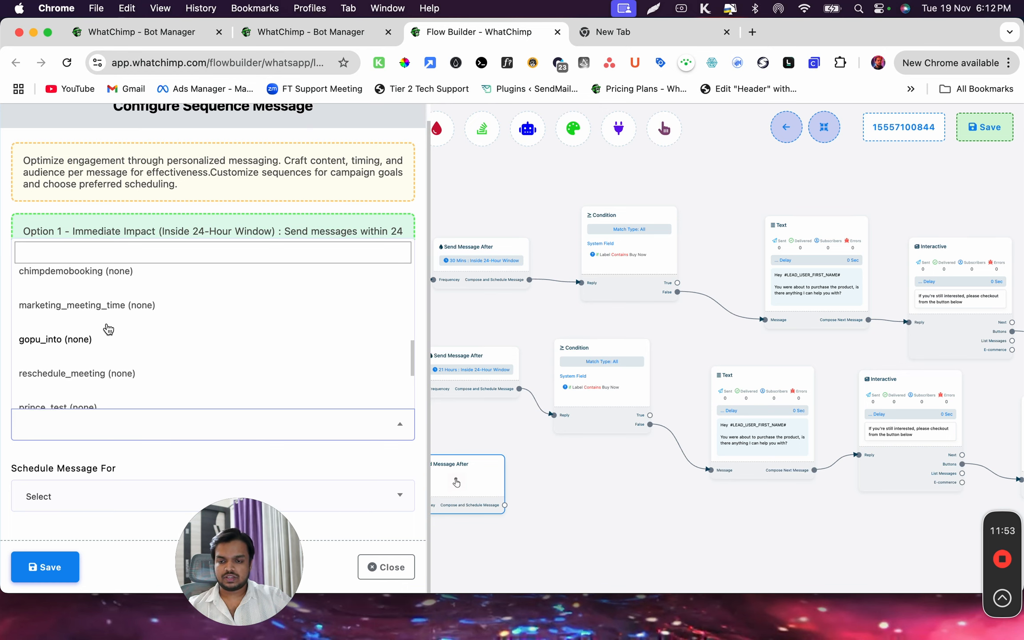
click(150, 289)
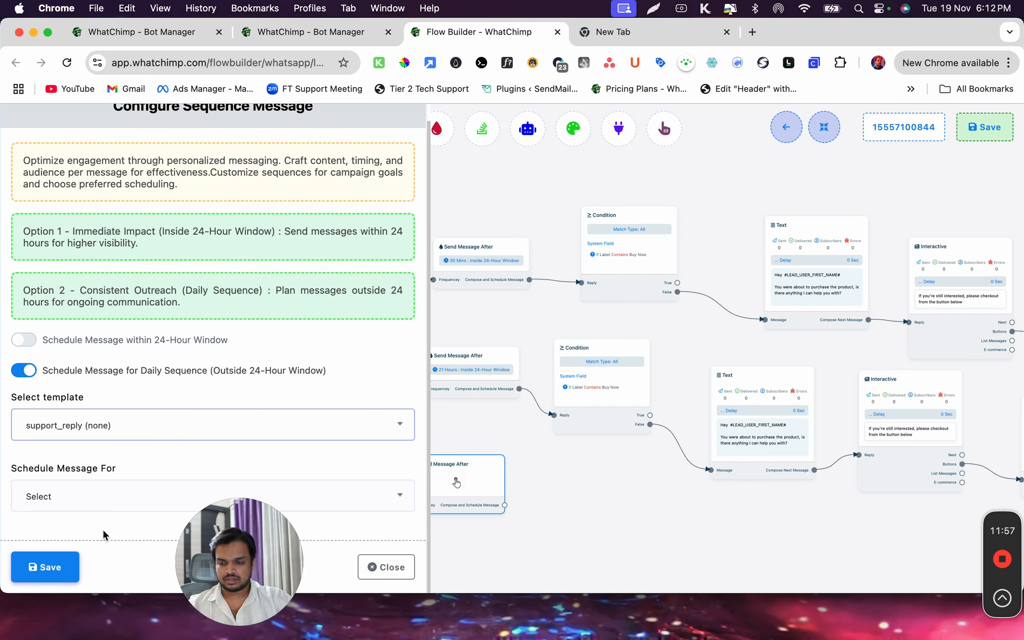
- Schedule the daily sequence message for Day-5, save it, and align the block beneath the 21 Hours one
click(114, 497)
scroll(66, 393, down, 10)
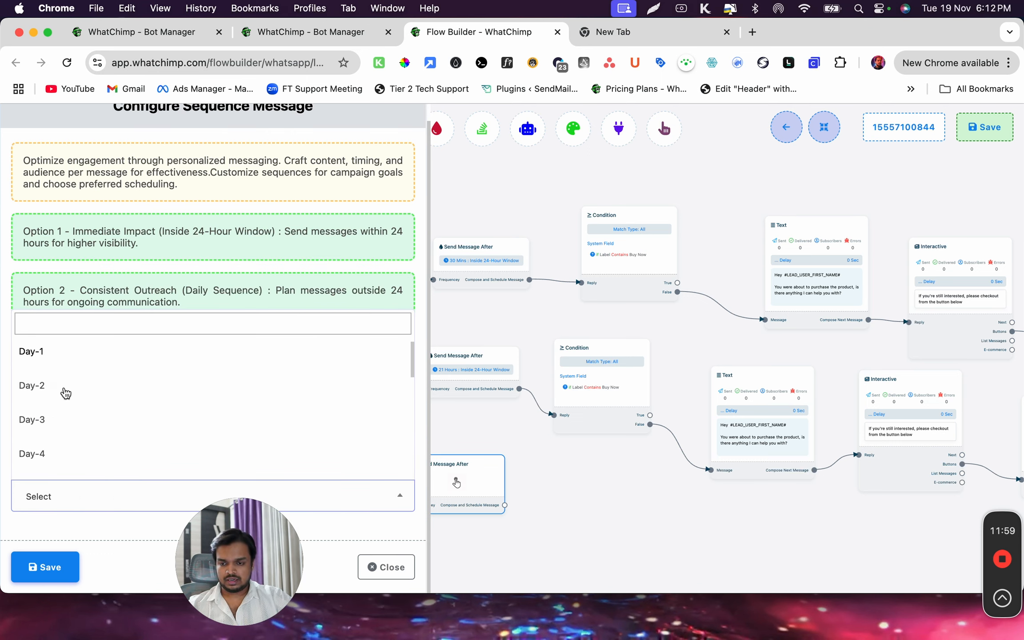
scroll(65, 393, up, 10)
scroll(64, 393, down, 2)
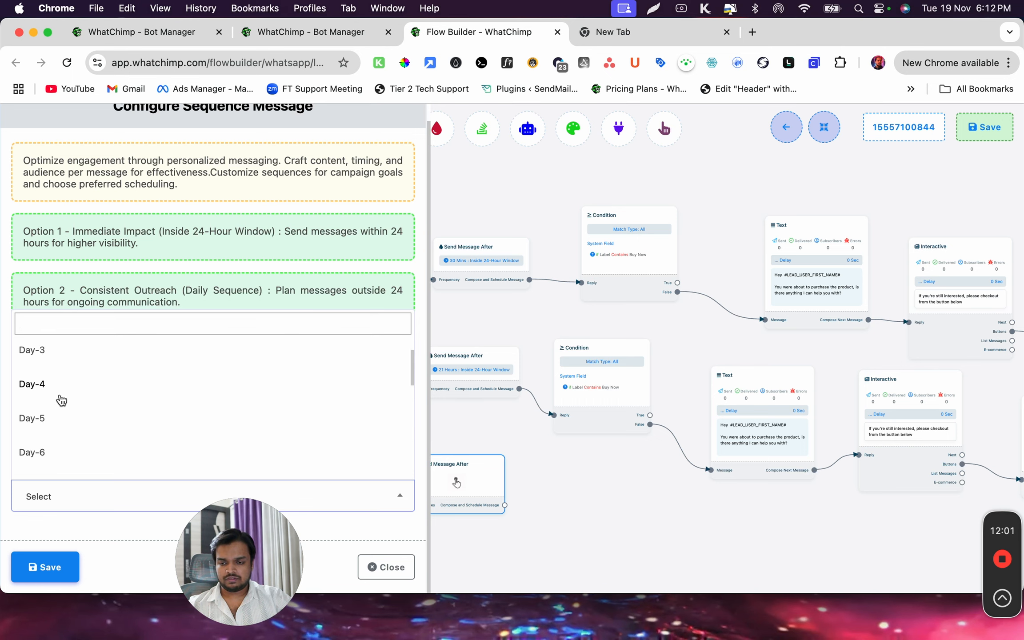
click(43, 418)
click(45, 565)
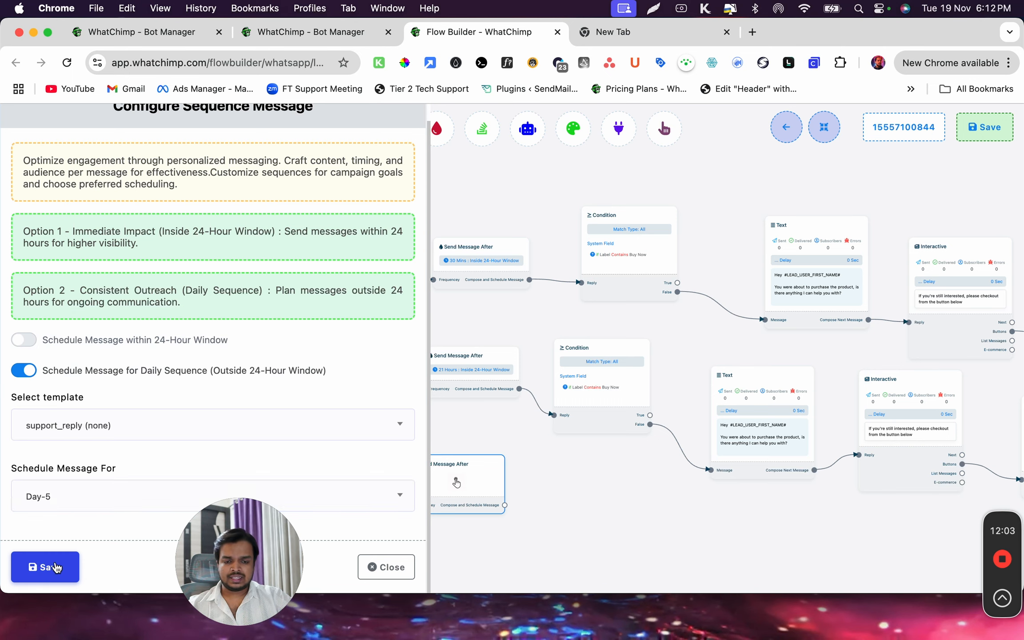
drag(469, 502, 470, 499)
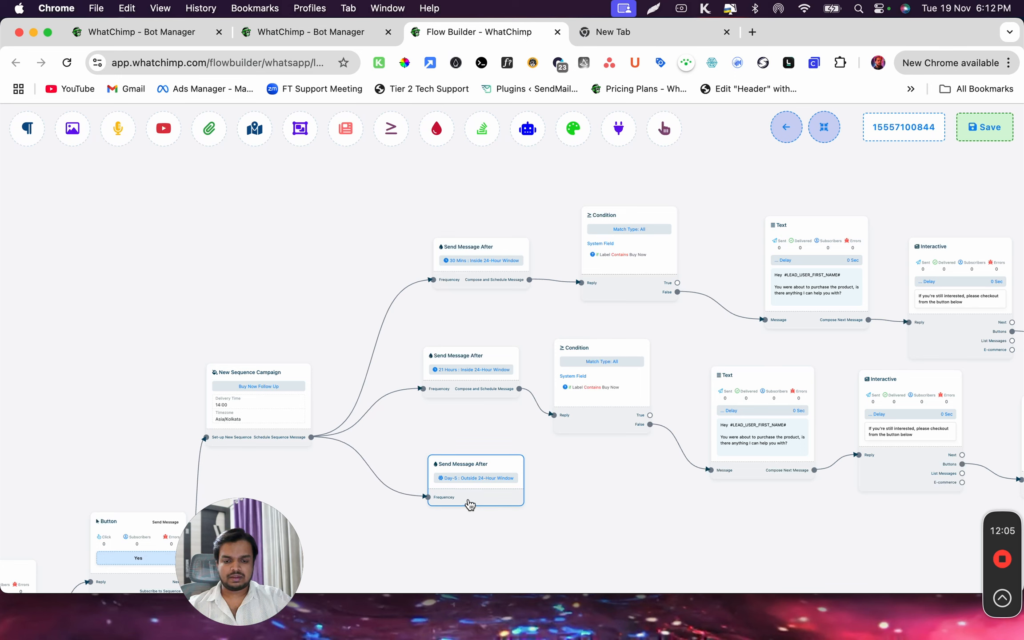
drag(365, 532, 337, 391)
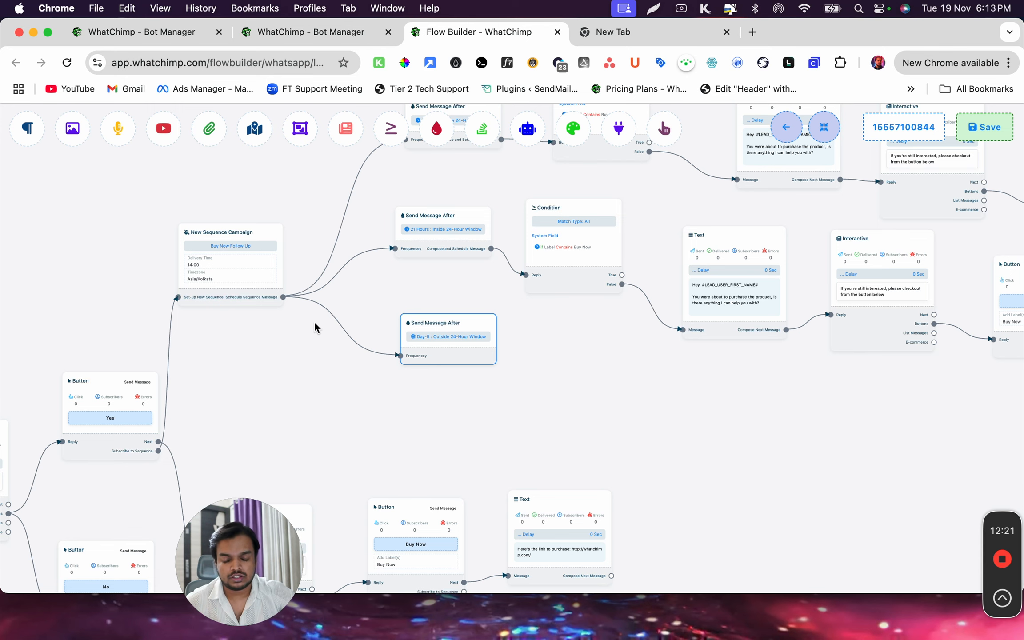
scroll(315, 328, up, 5)
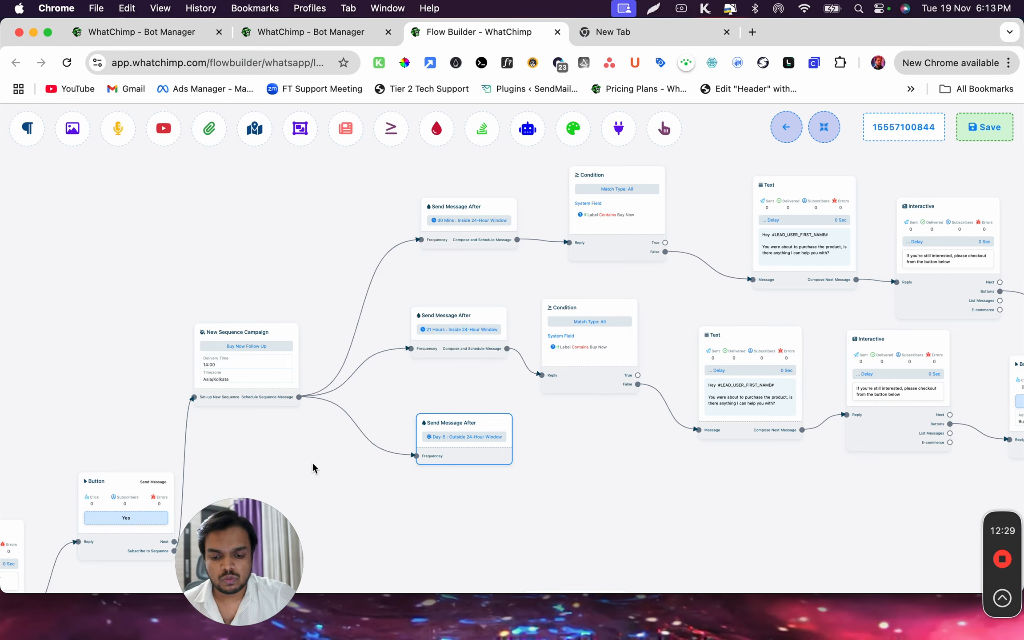
scroll(315, 460, down, 10)
scroll(314, 460, left, 4)
scroll(425, 202, down, 5)
scroll(424, 202, up, 4)
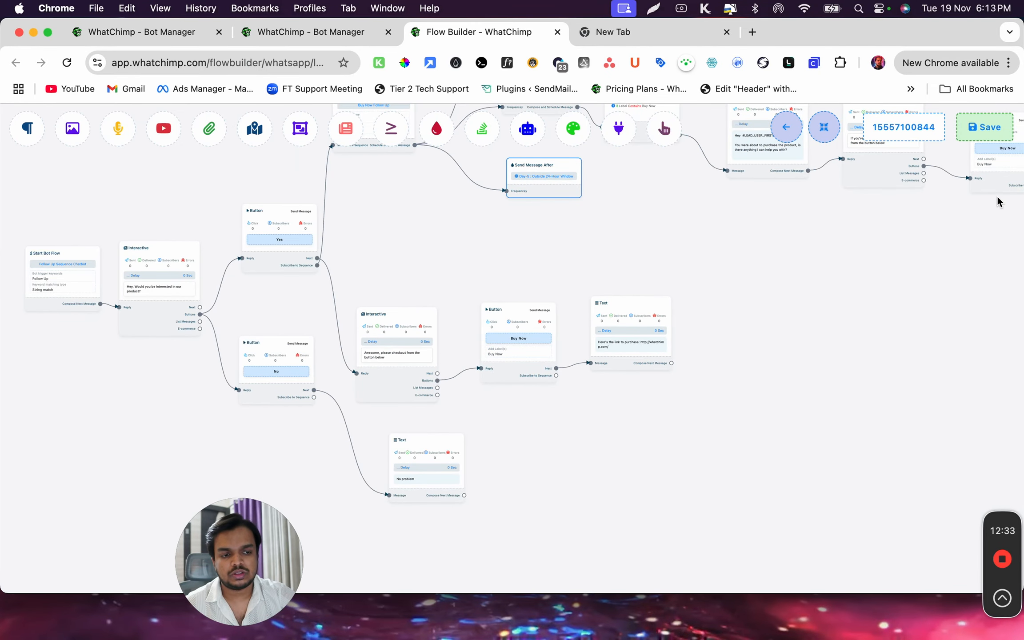
- Save the Follow Up Sequence Chatbot flow and return to the WhatsApp Bot Manager
click(982, 134)
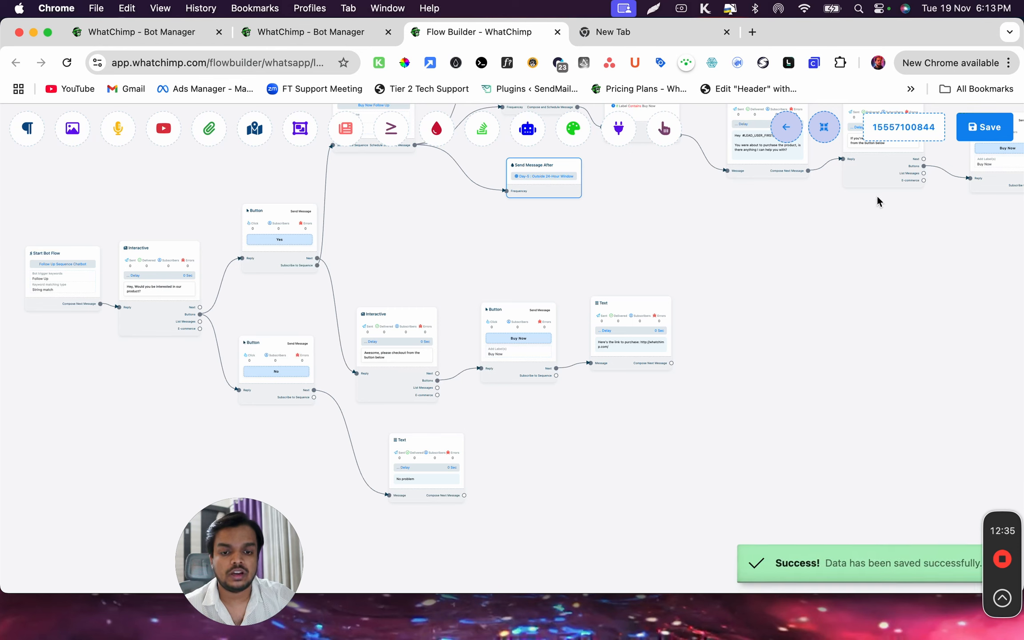
click(785, 141)
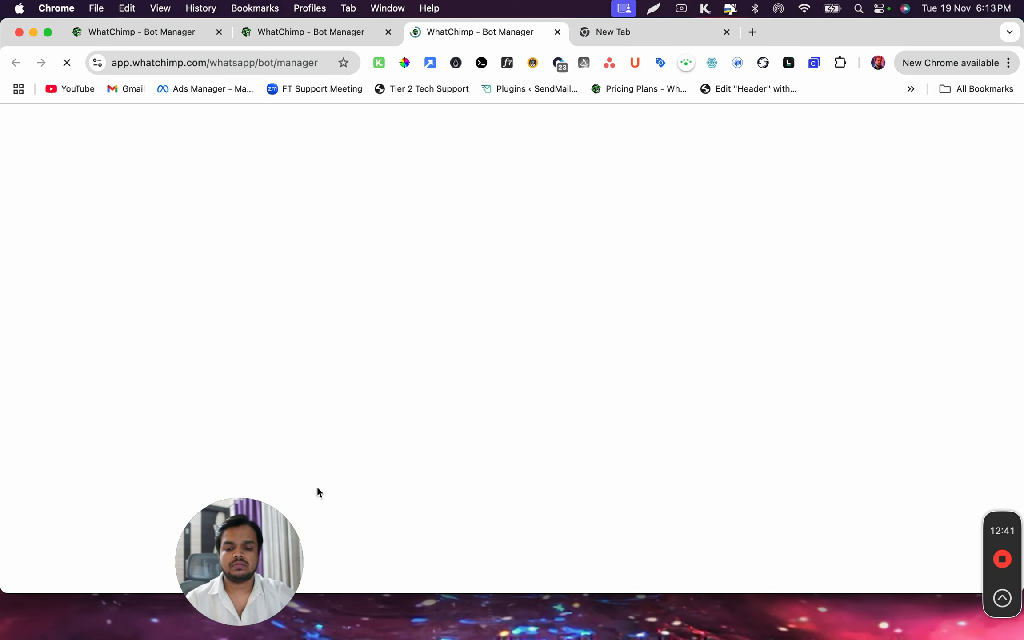
drag(258, 538, 11, 592)
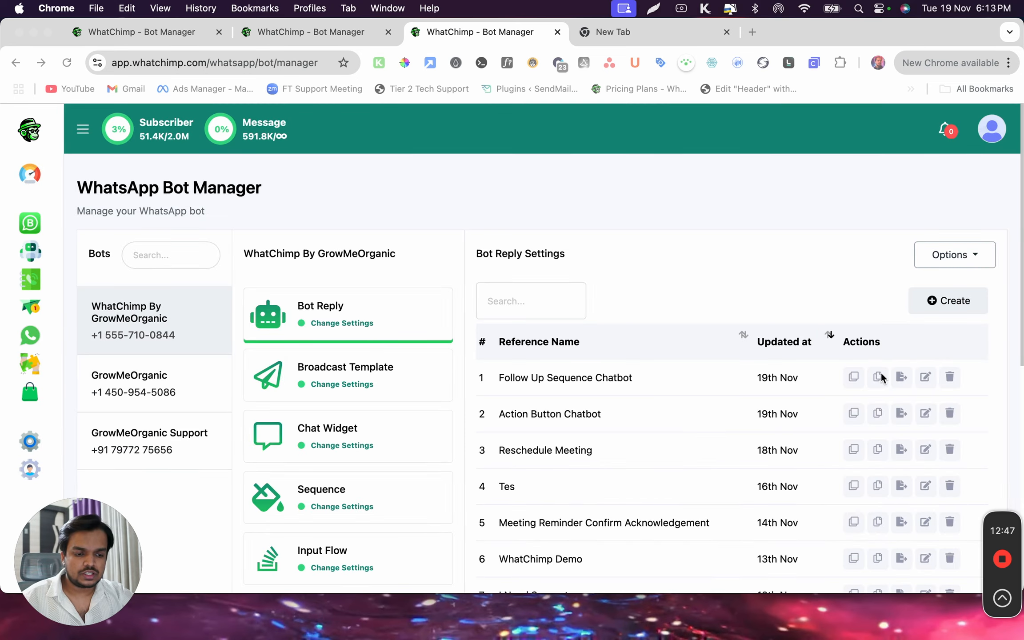
- Export the Follow Up Sequence Chatbot flow to the Downloads folder as "Sequence Follow Up Automation" and dismiss the confirmation
click(903, 376)
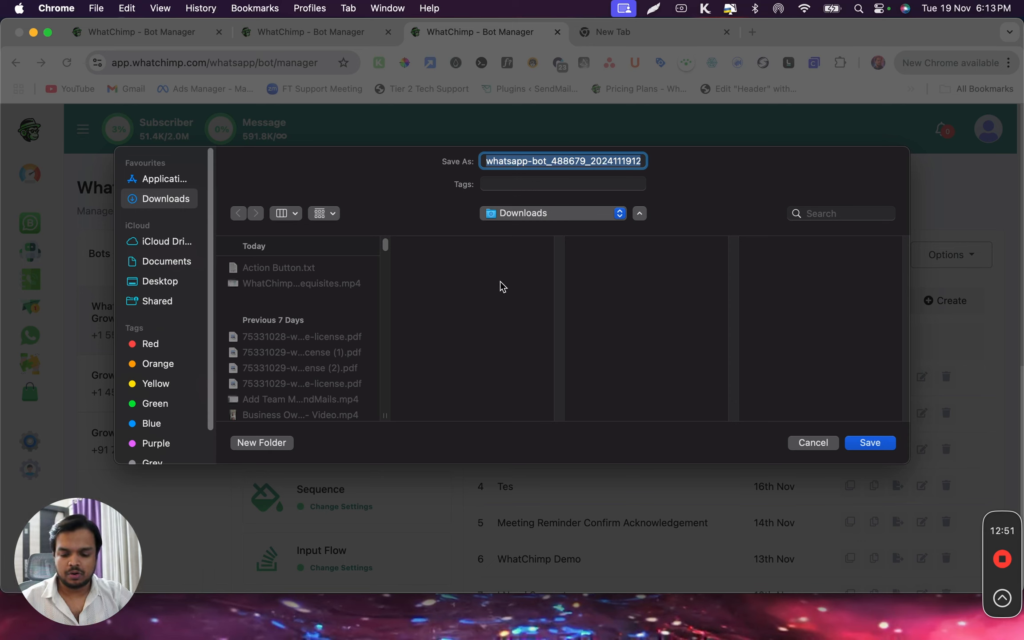
text(Sequence )
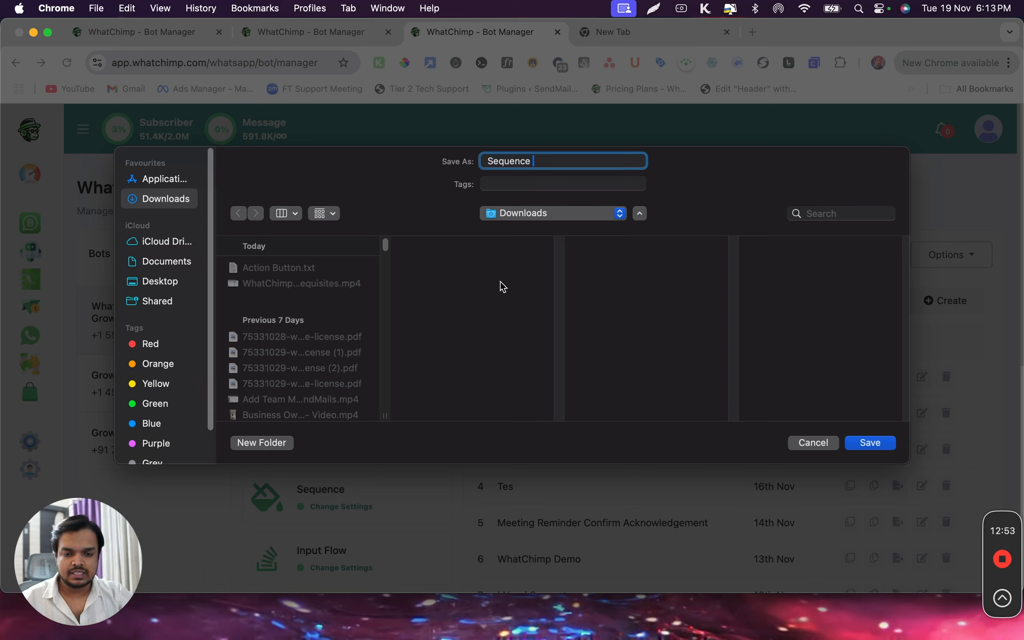
text(Fold)
key(BackSpace)
key(BackSpace)
key(BackSpace)
text(ollow Up )
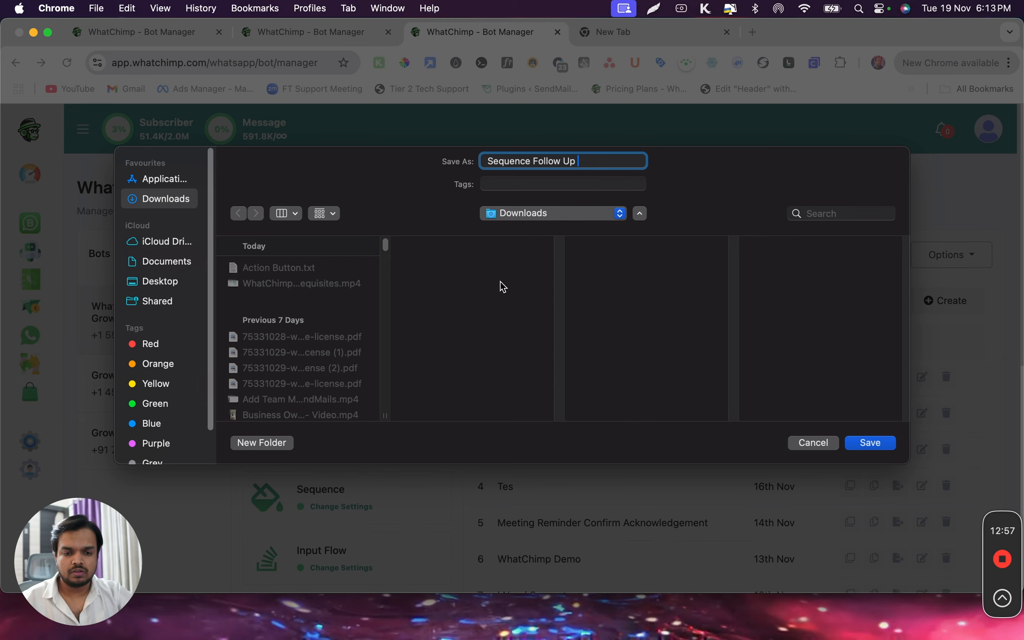
text(Automation)
key(Return)
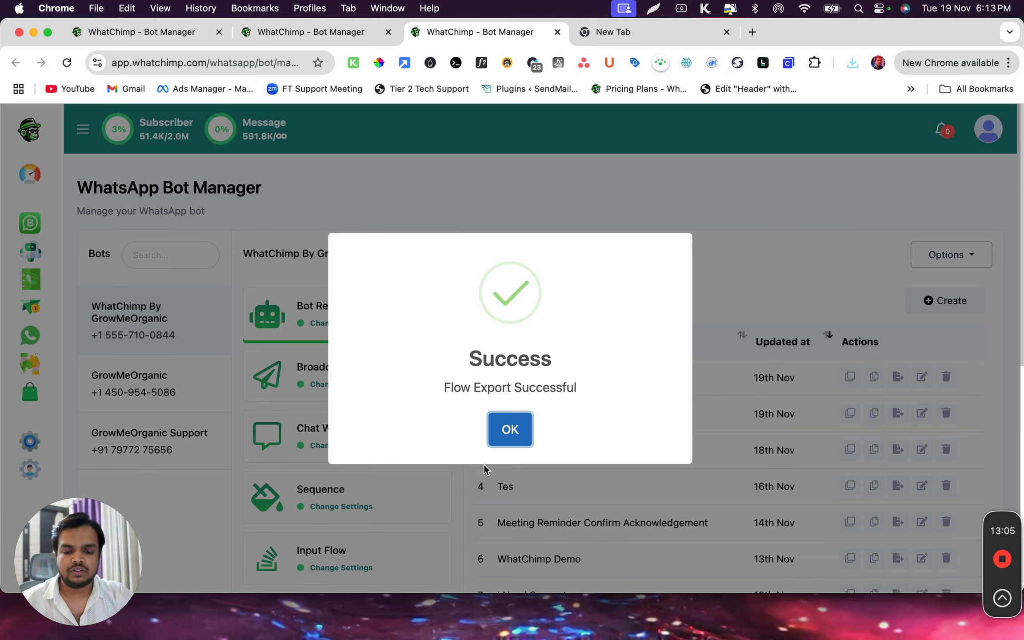
click(529, 439)
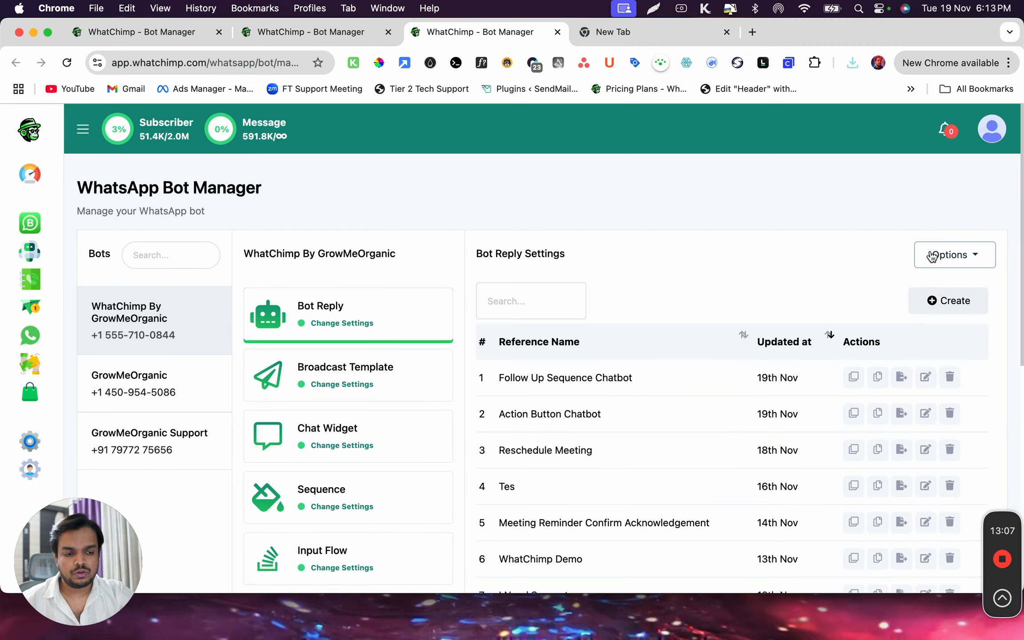
- View the Flow Import form for uploading a text file, and close it without choosing a file
click(947, 262)
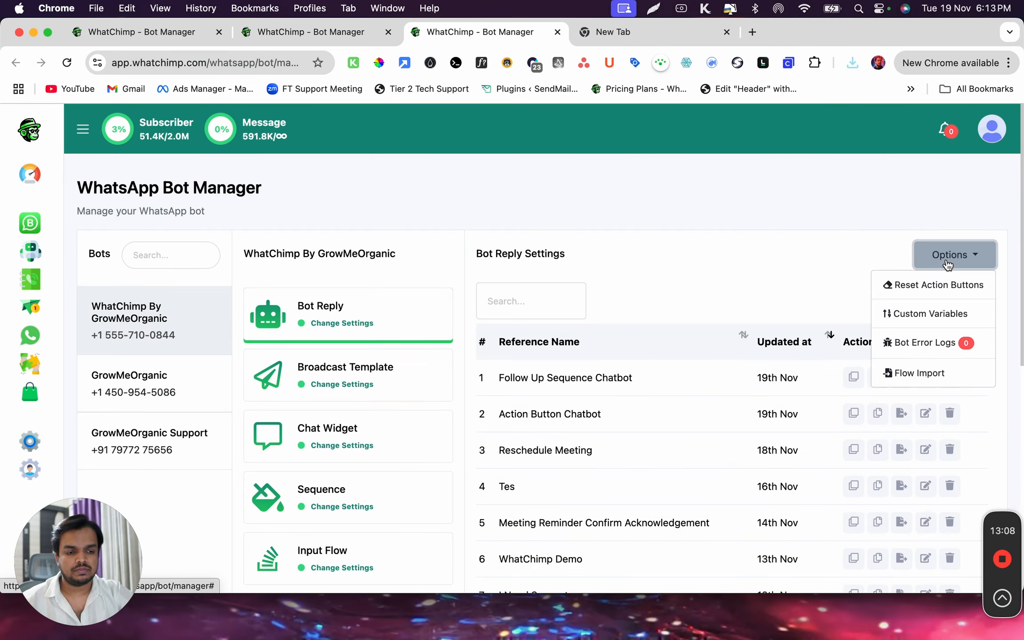
click(899, 373)
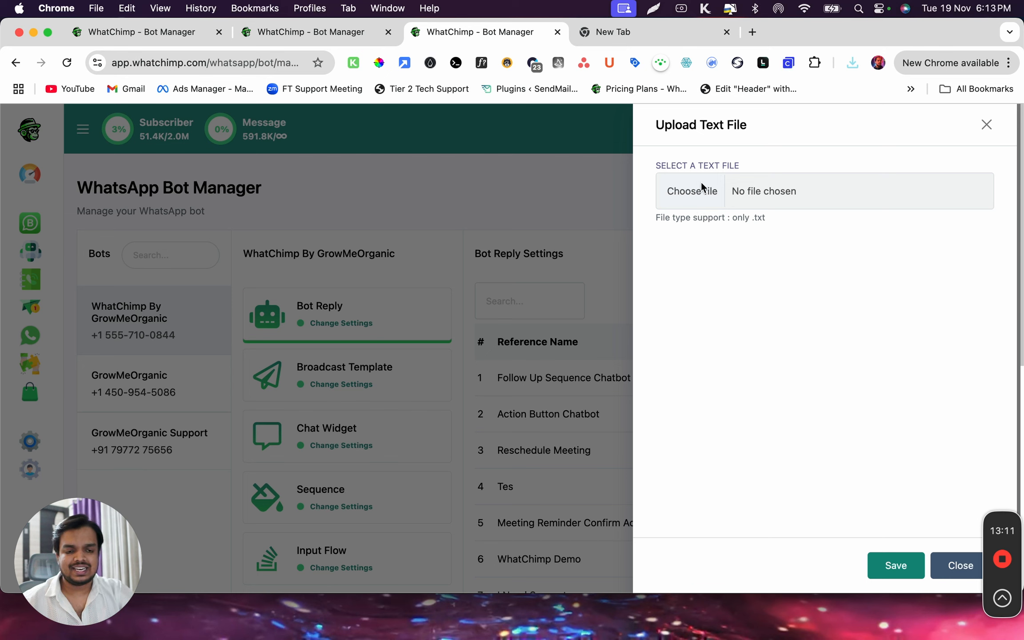
click(986, 125)
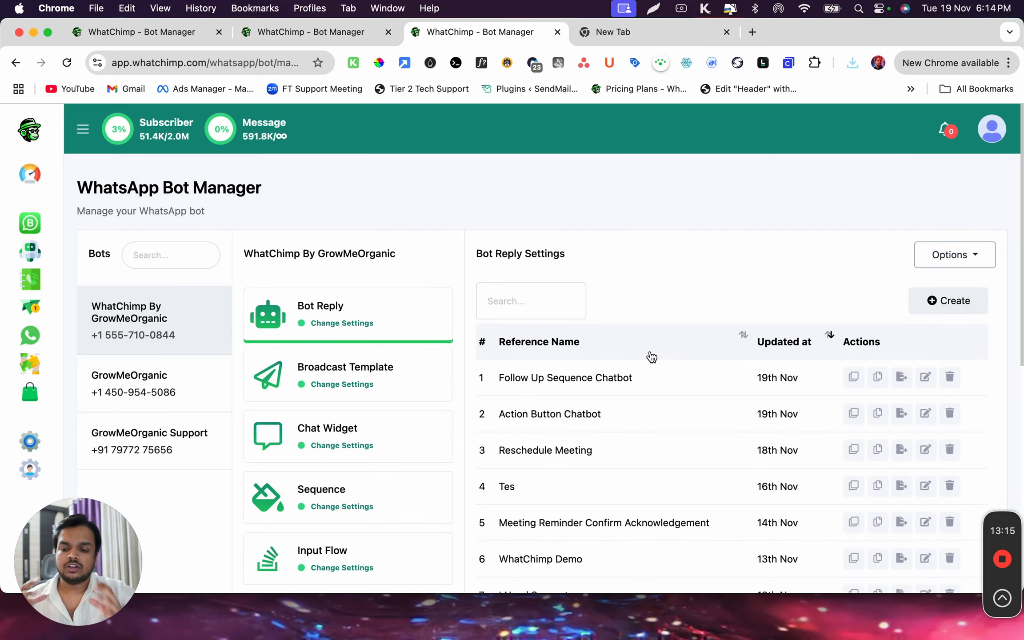